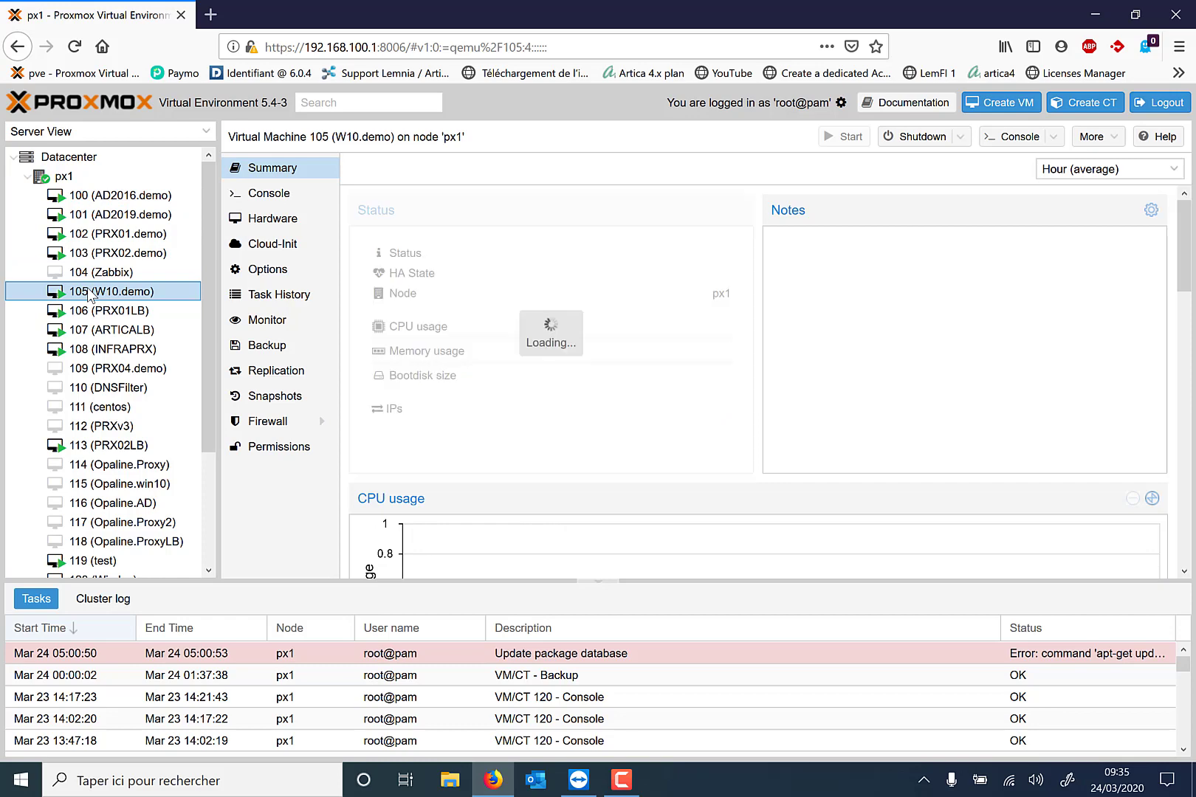
After checking that VM 105 (W10.demo) is running, bring the TeamViewer remote session to the front.
click(579, 784)
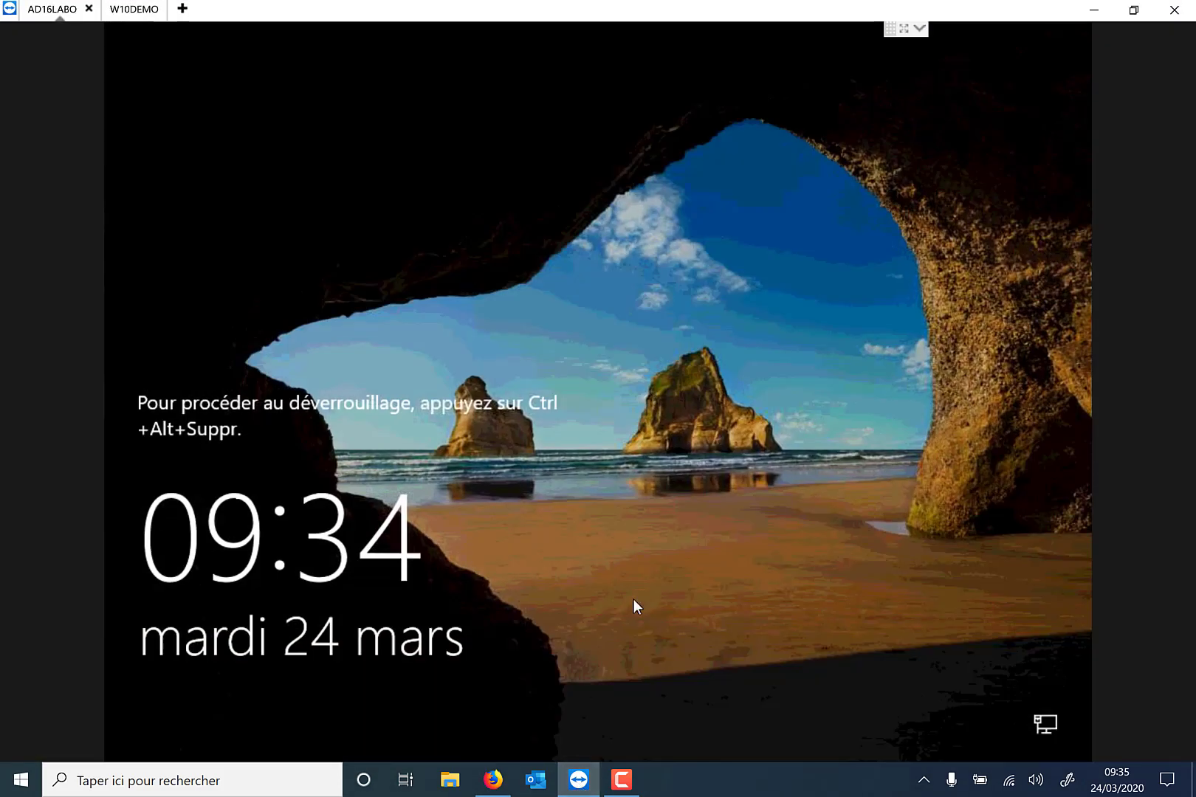
Sign in to AD16LABO as the domain administrator using Ctrl+Alt+Suppr and the password.
click(919, 29)
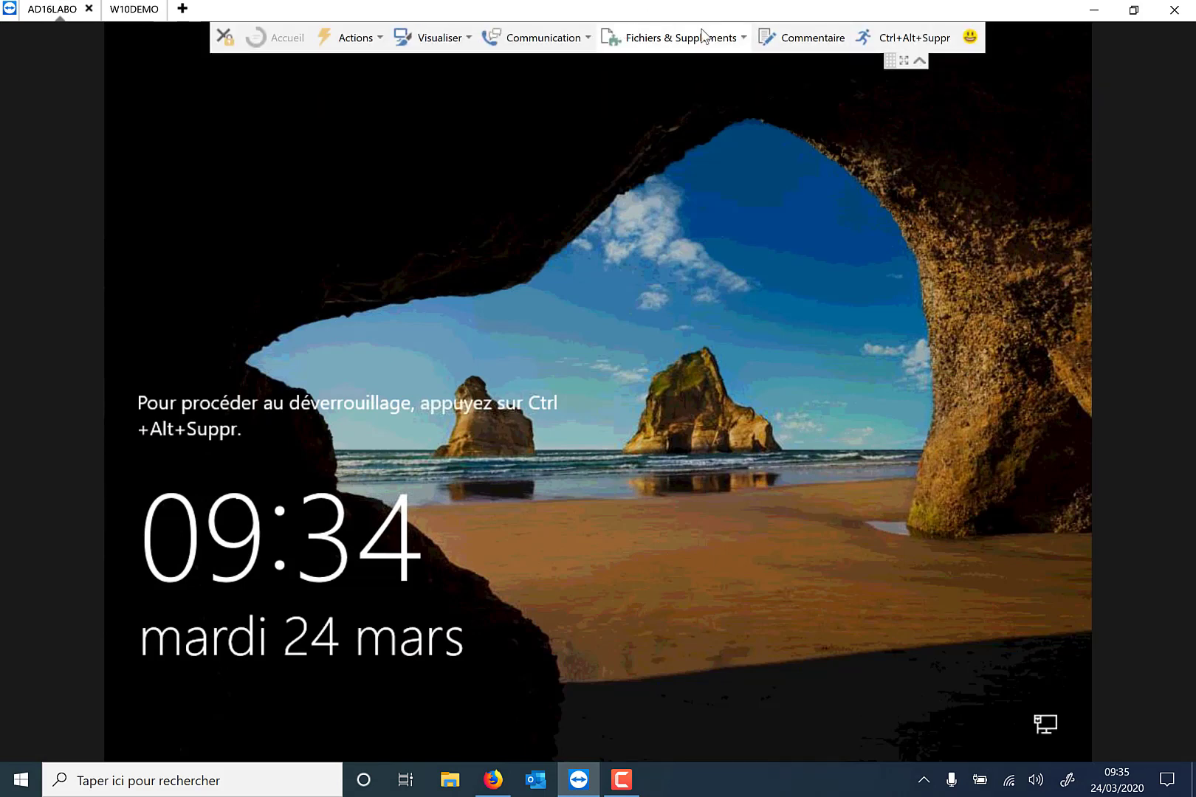
click(899, 37)
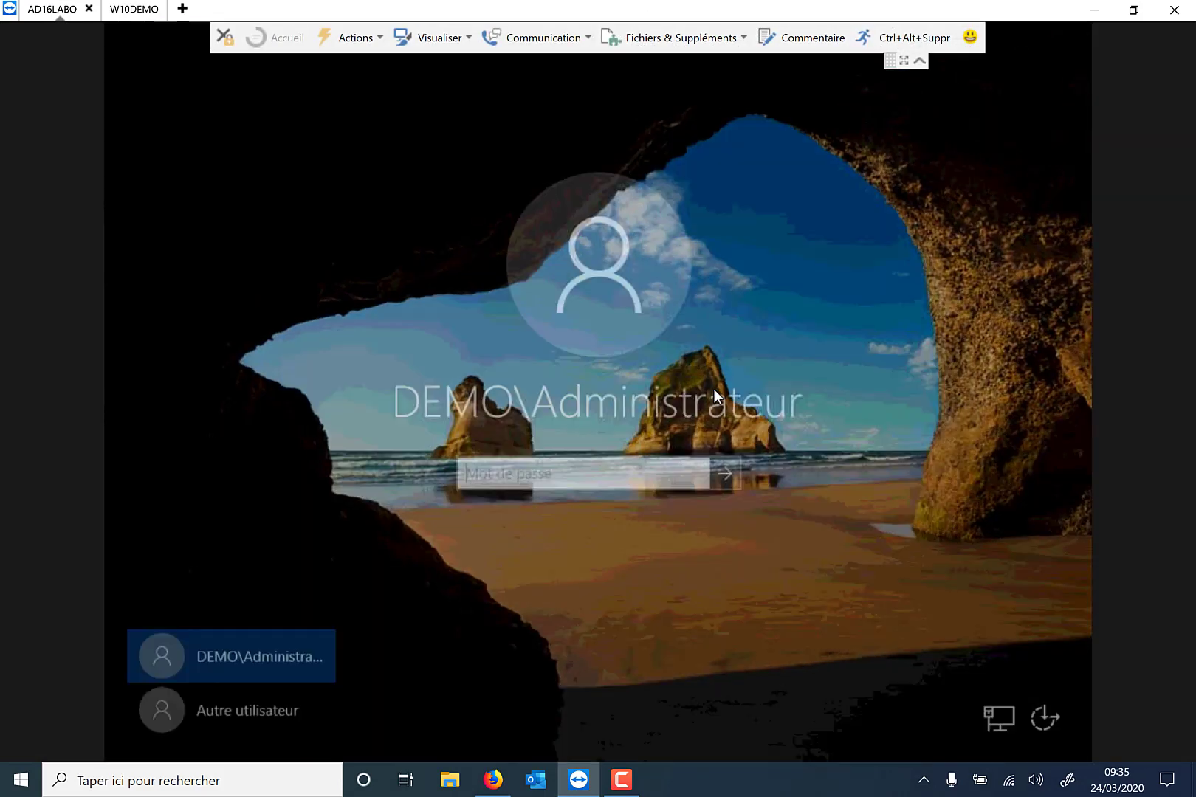
click(567, 483)
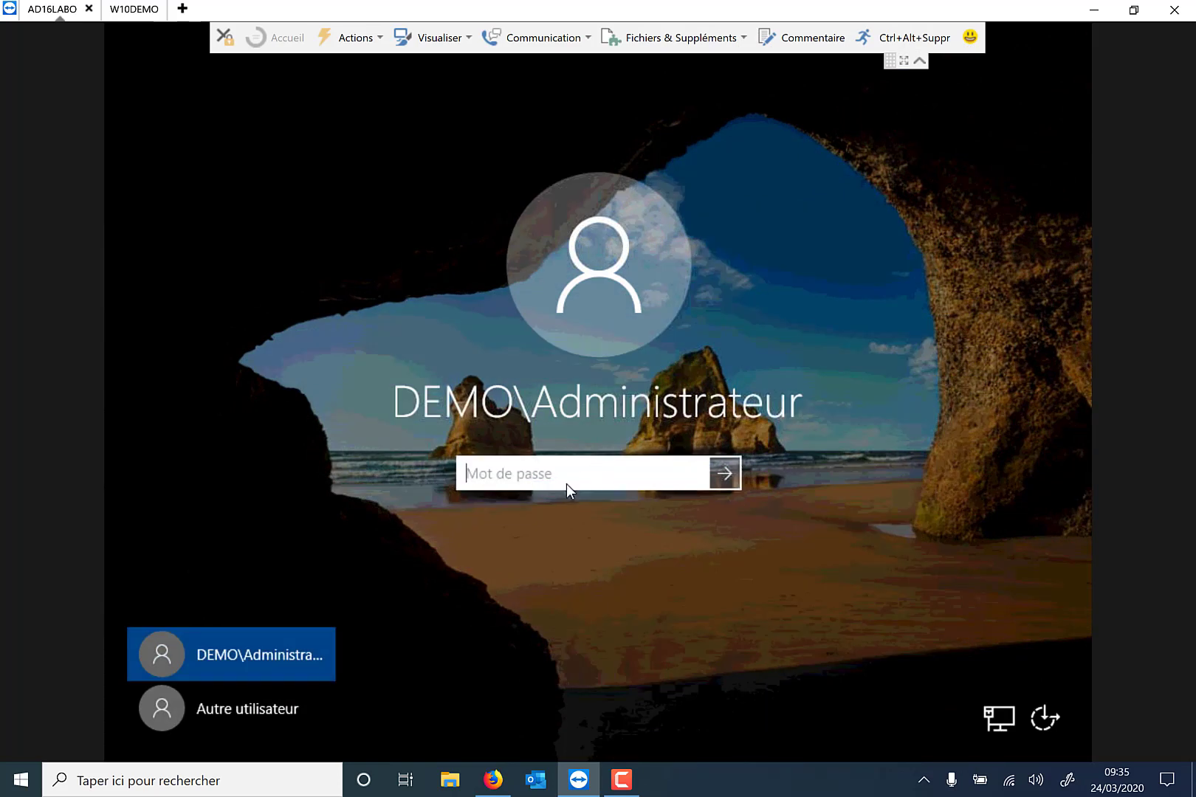
text(•••••••••)
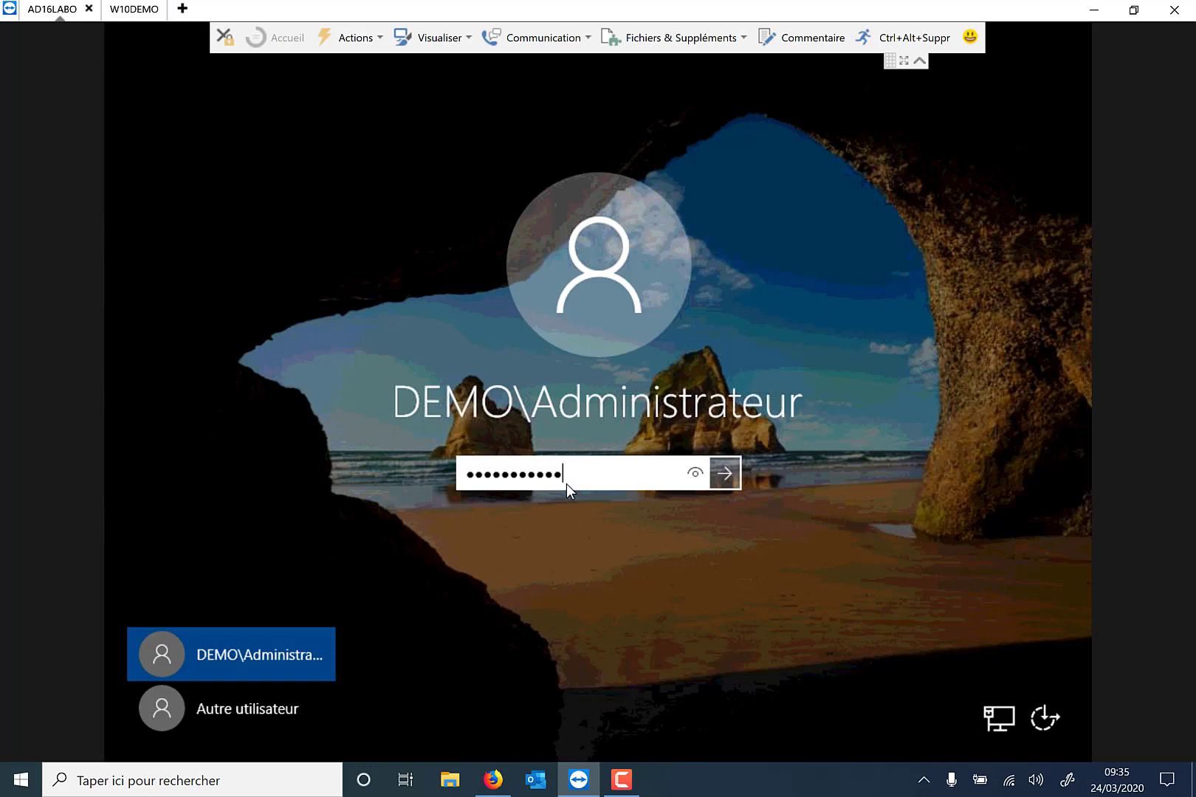
key(Return)
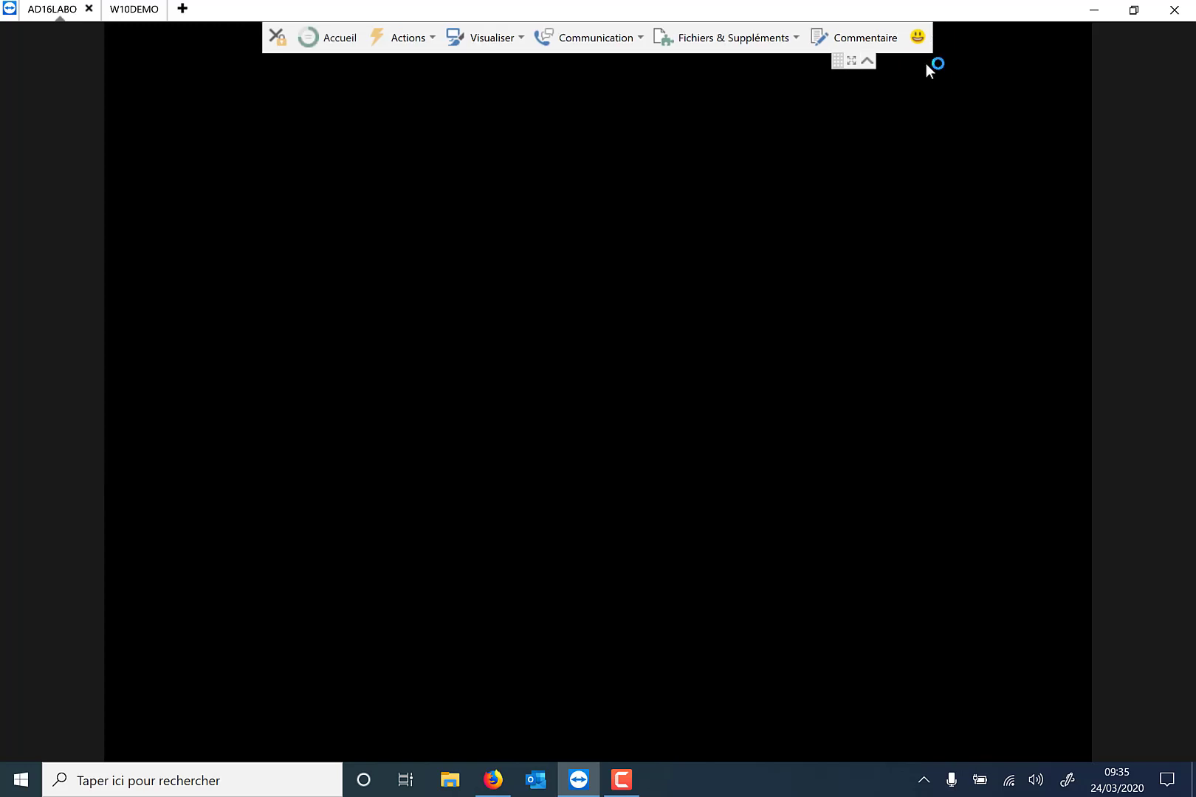
Hide the TeamViewer toolbar and side panel, then close Server Manager.
click(867, 65)
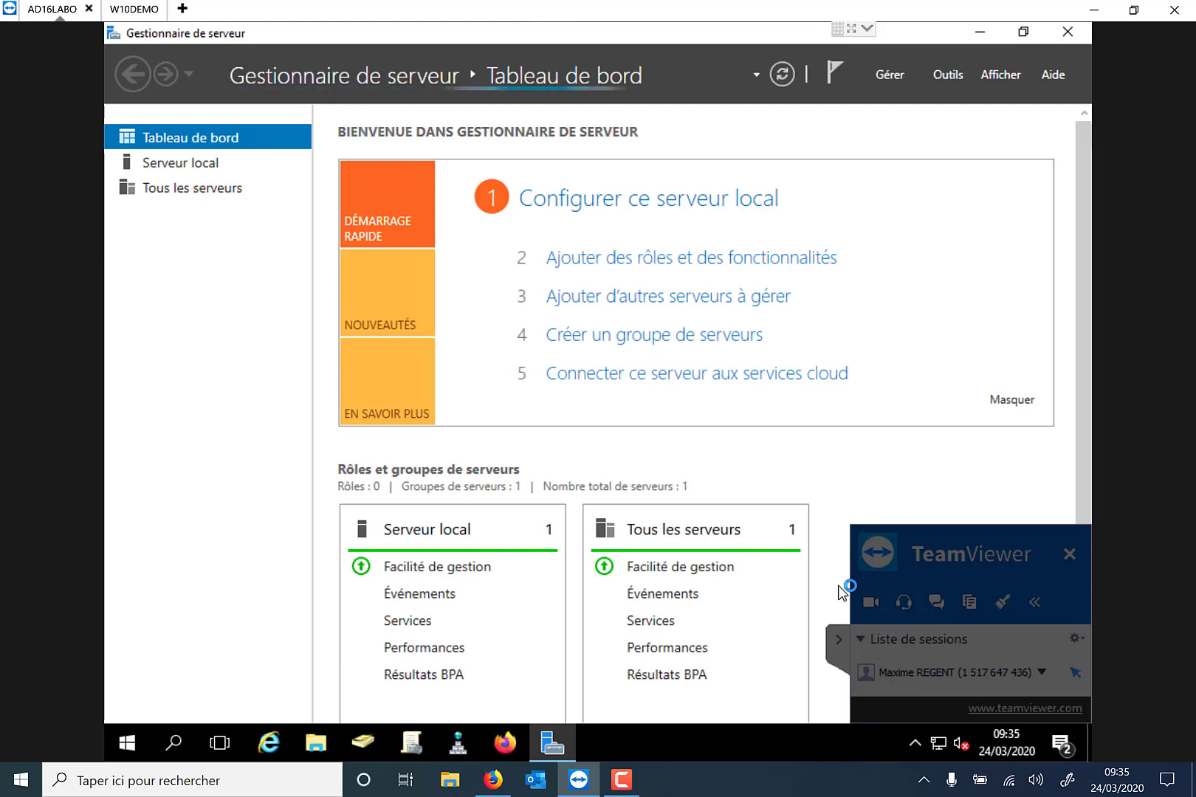
click(838, 639)
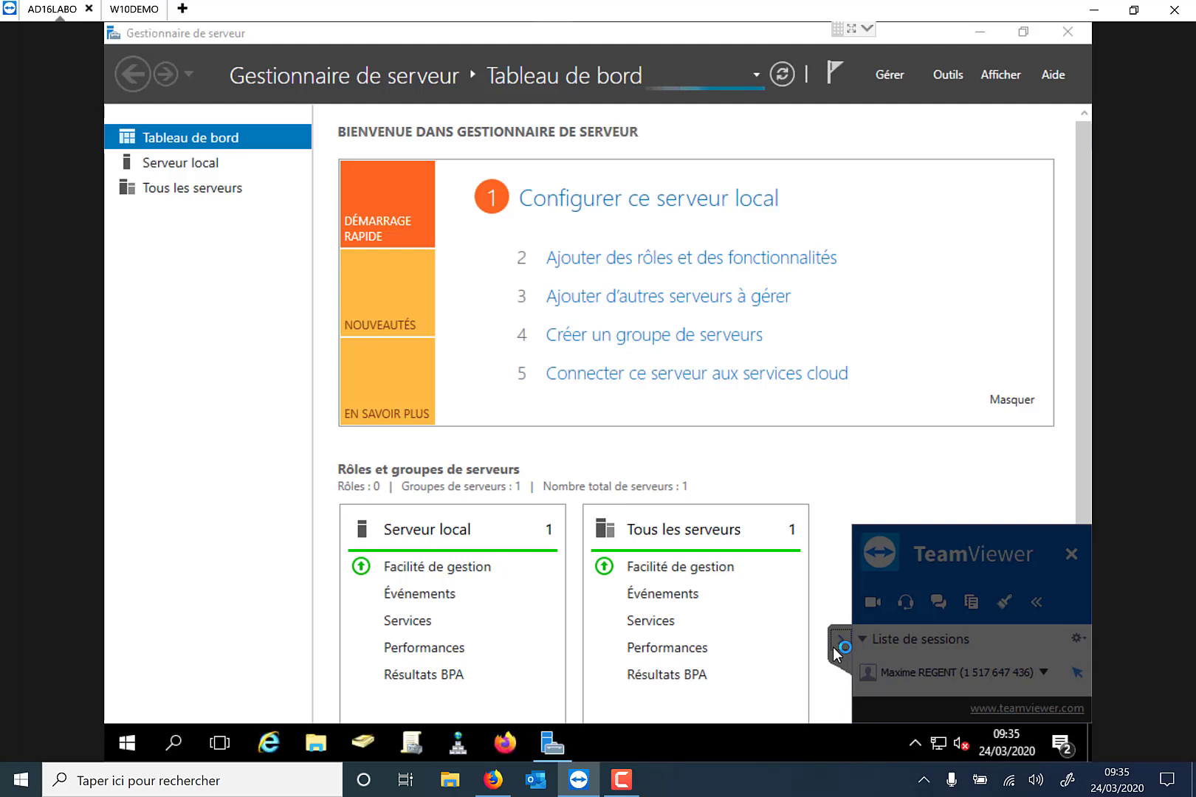
click(1065, 37)
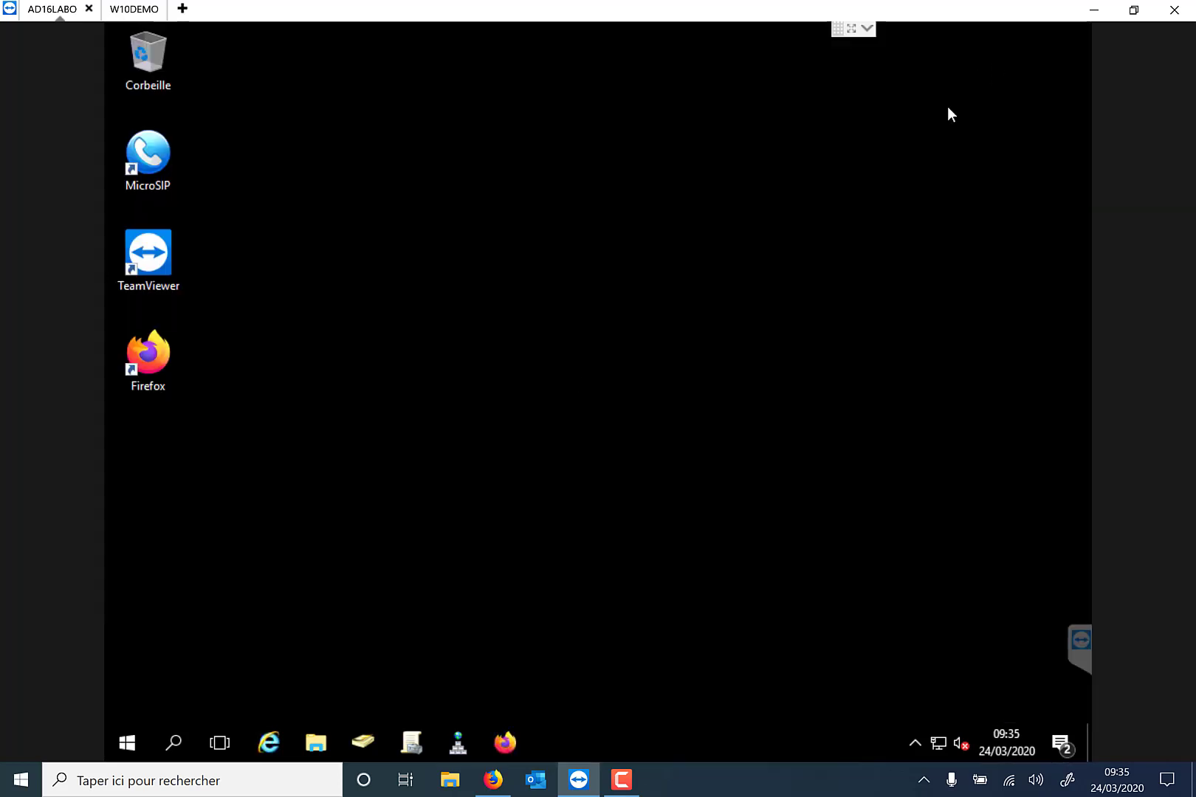
Launch Gestion de stratégie de groupe from Outils d'administration, expand demo.local and widen the tree pane.
click(409, 744)
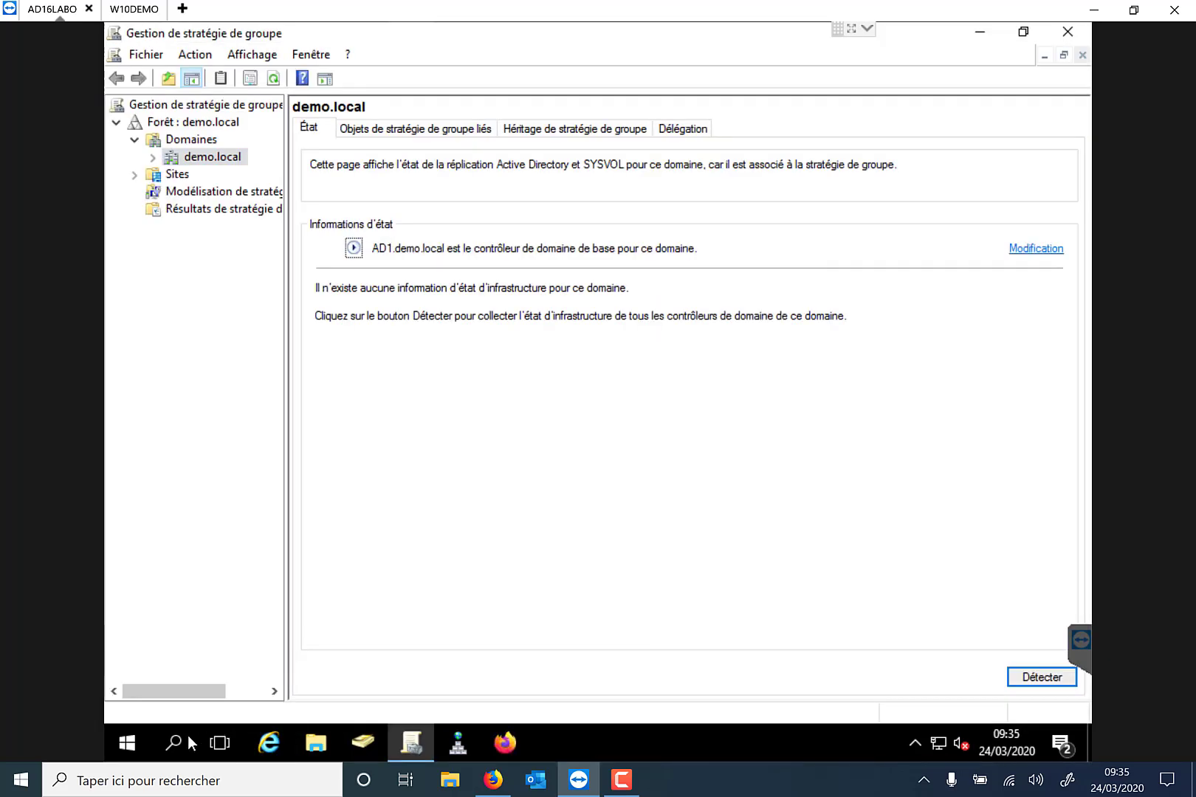
click(127, 742)
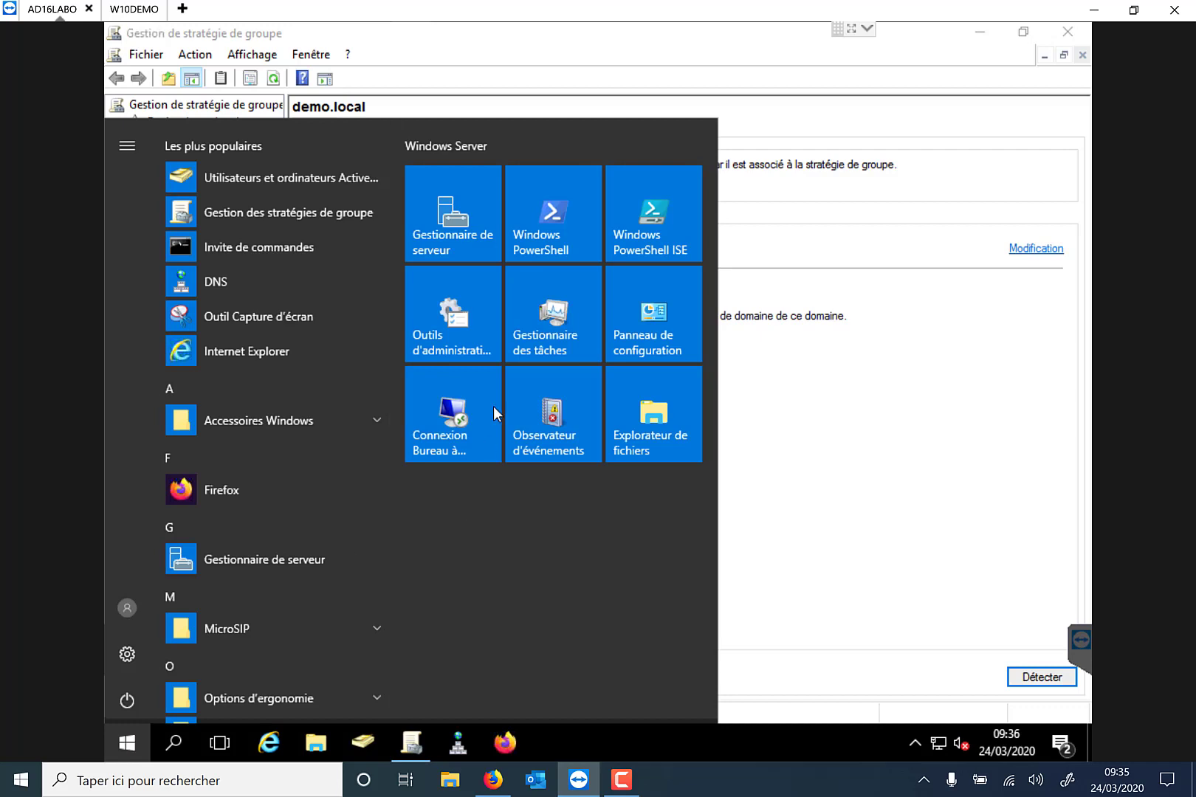
click(466, 338)
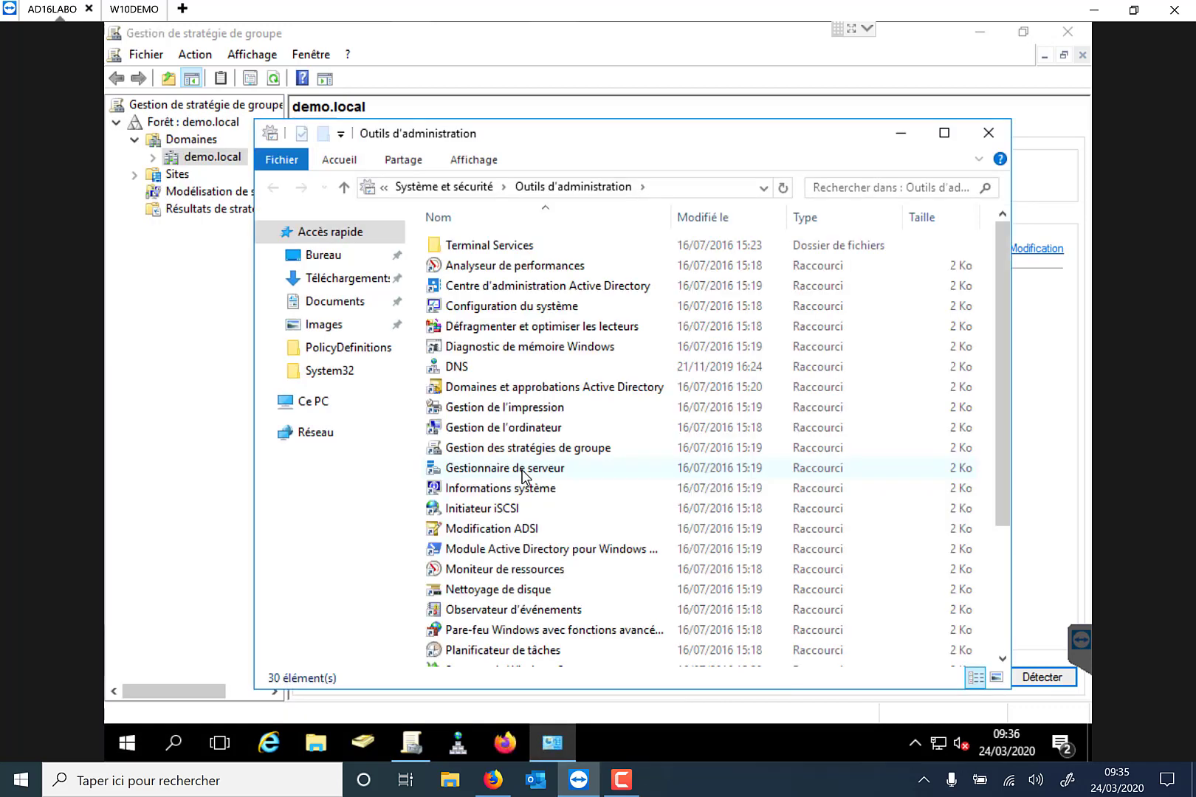
scroll(522, 473, down, 1)
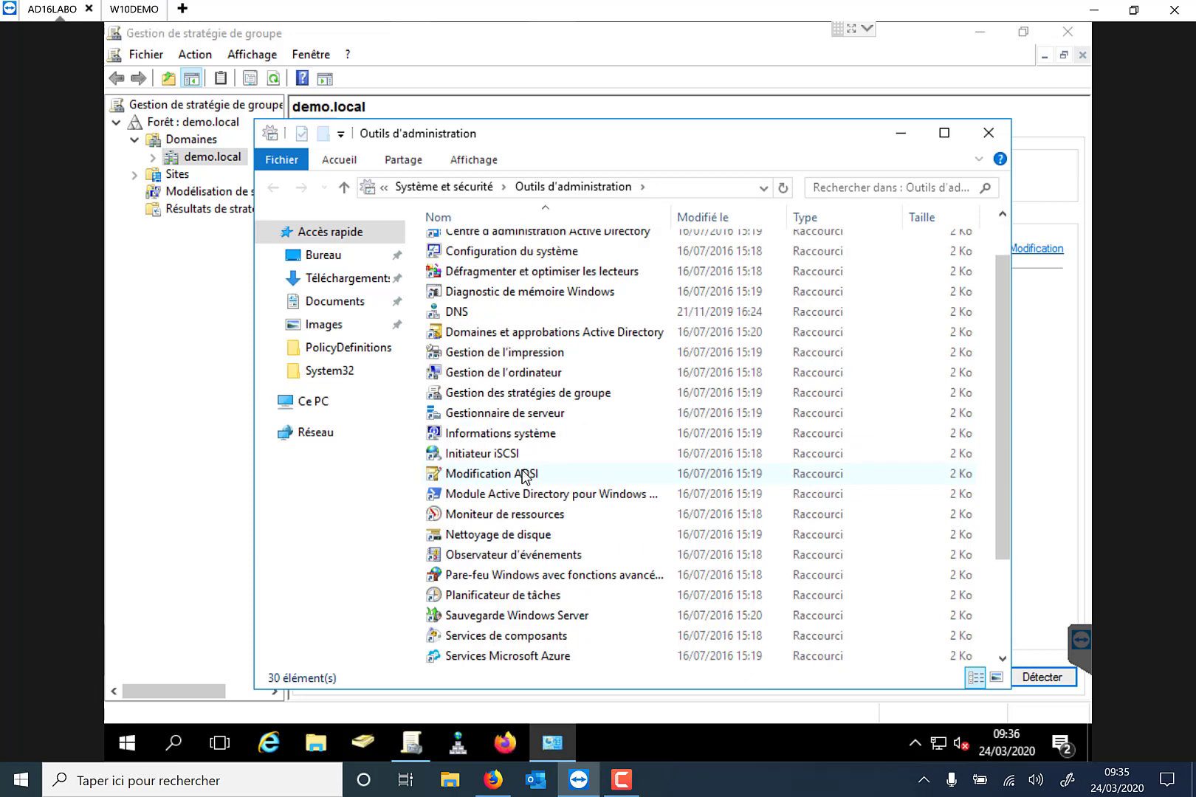
click(522, 392)
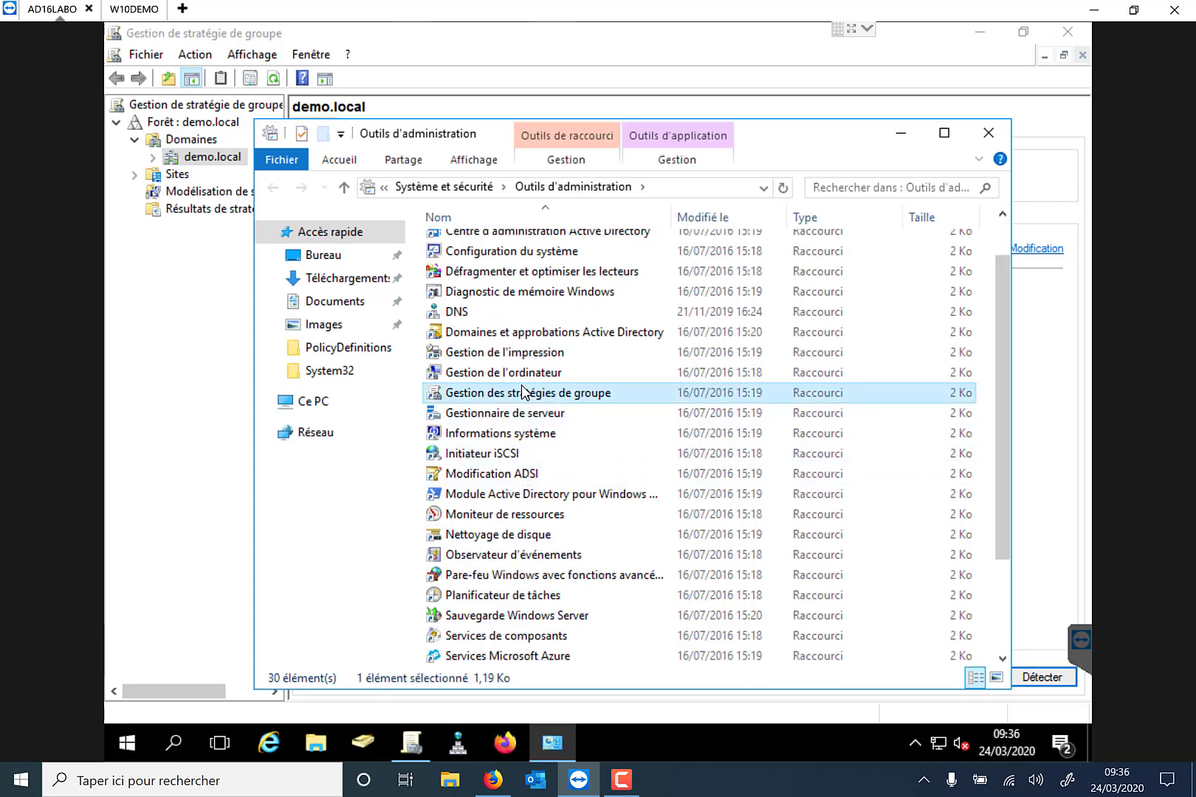
click(989, 133)
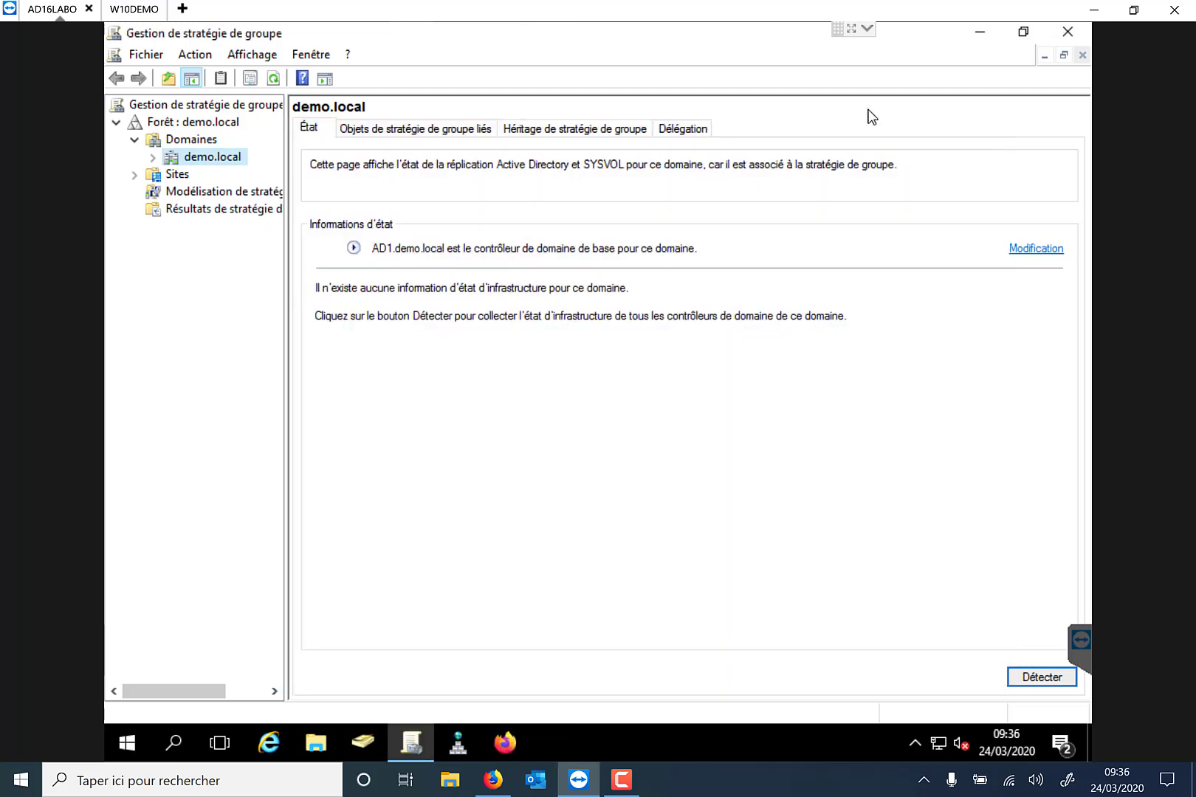
click(154, 161)
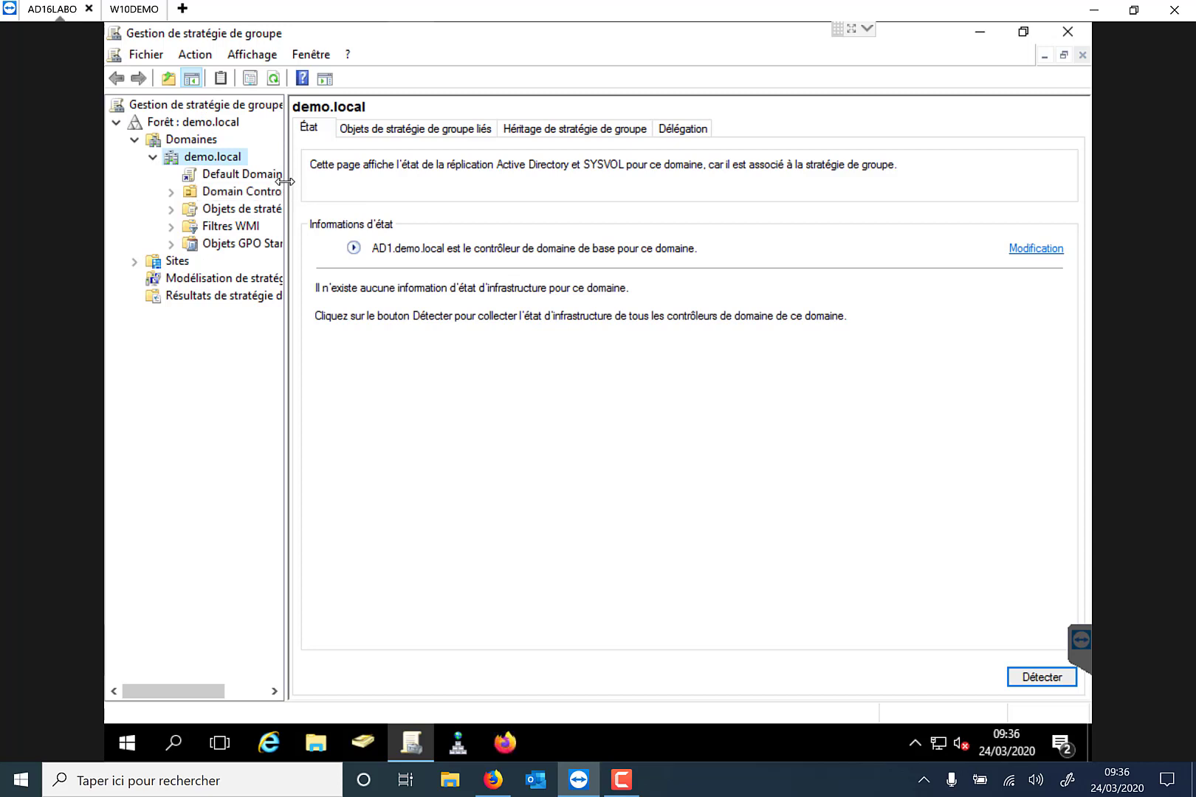
drag(287, 181, 318, 182)
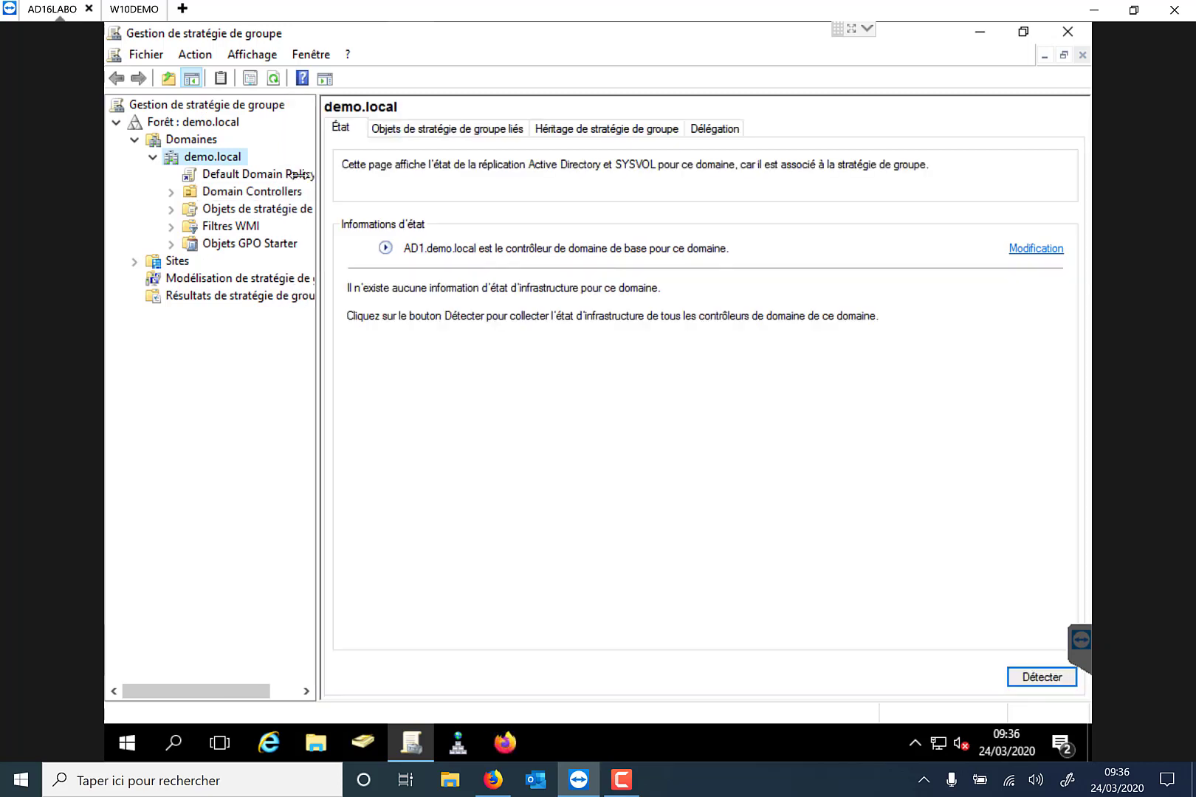
Create a GPO named GPO_PROXY linked to demo.local and select its link.
right_click(236, 160)
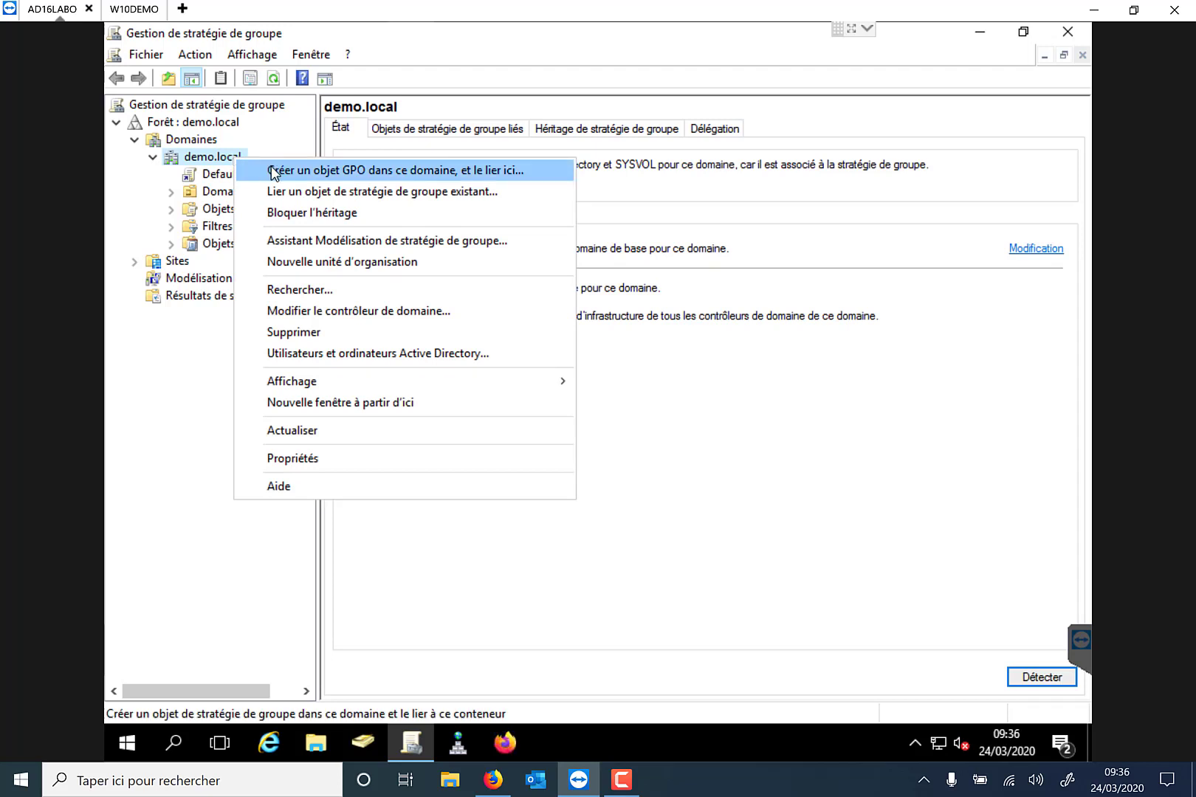
click(273, 172)
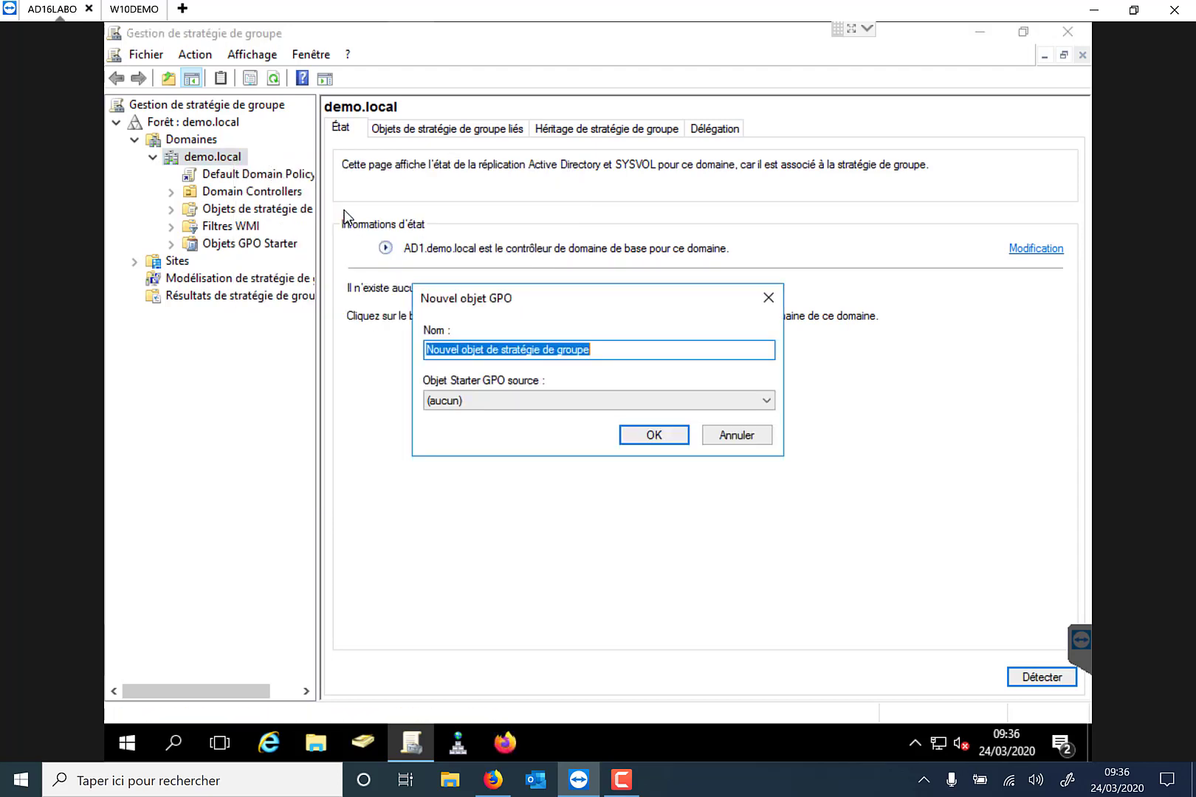
text(G)
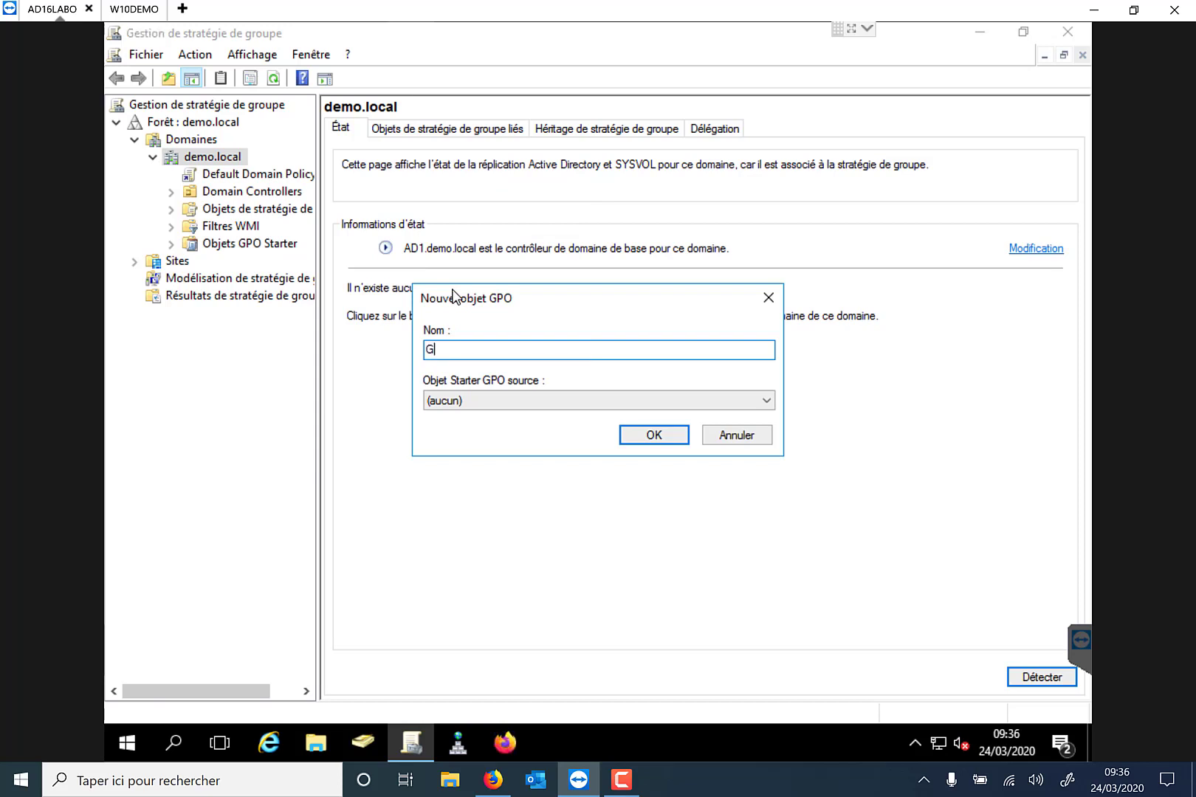
text(PO_Pro)
key(BackSpace)
key(BackSpace)
text(ROXY)
click(627, 440)
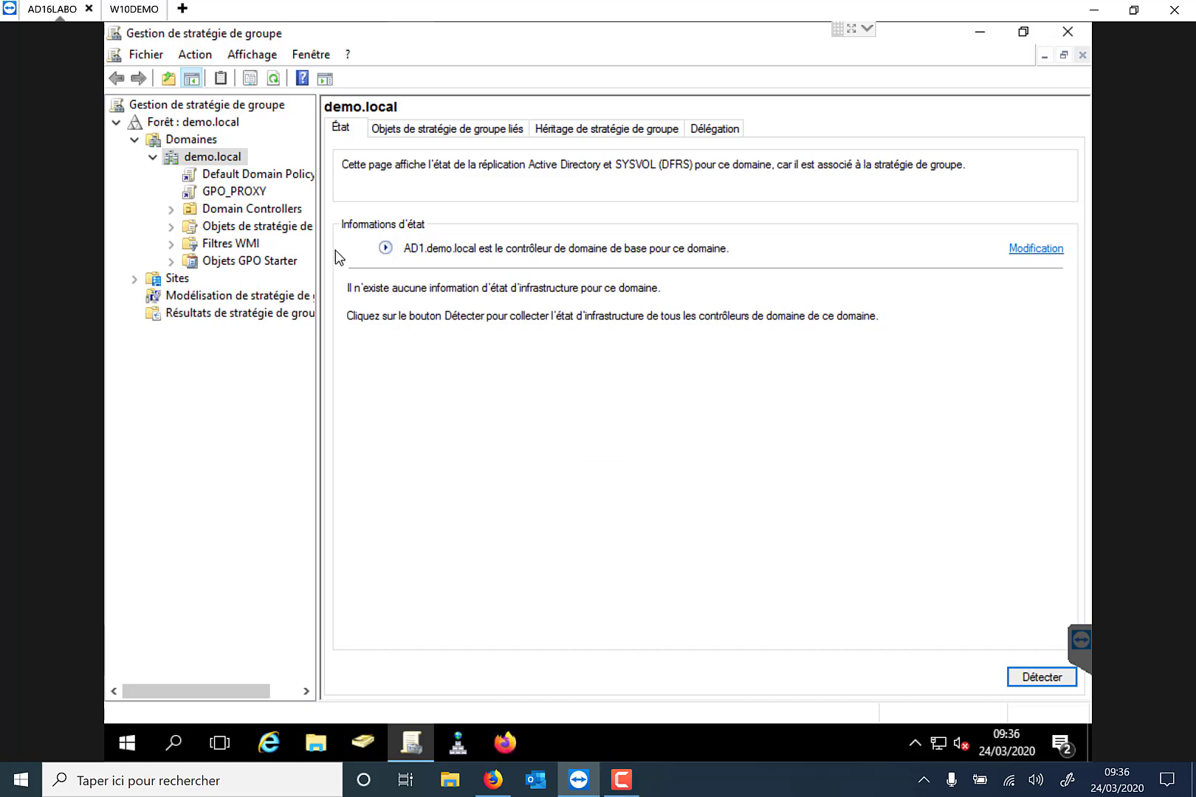
click(243, 196)
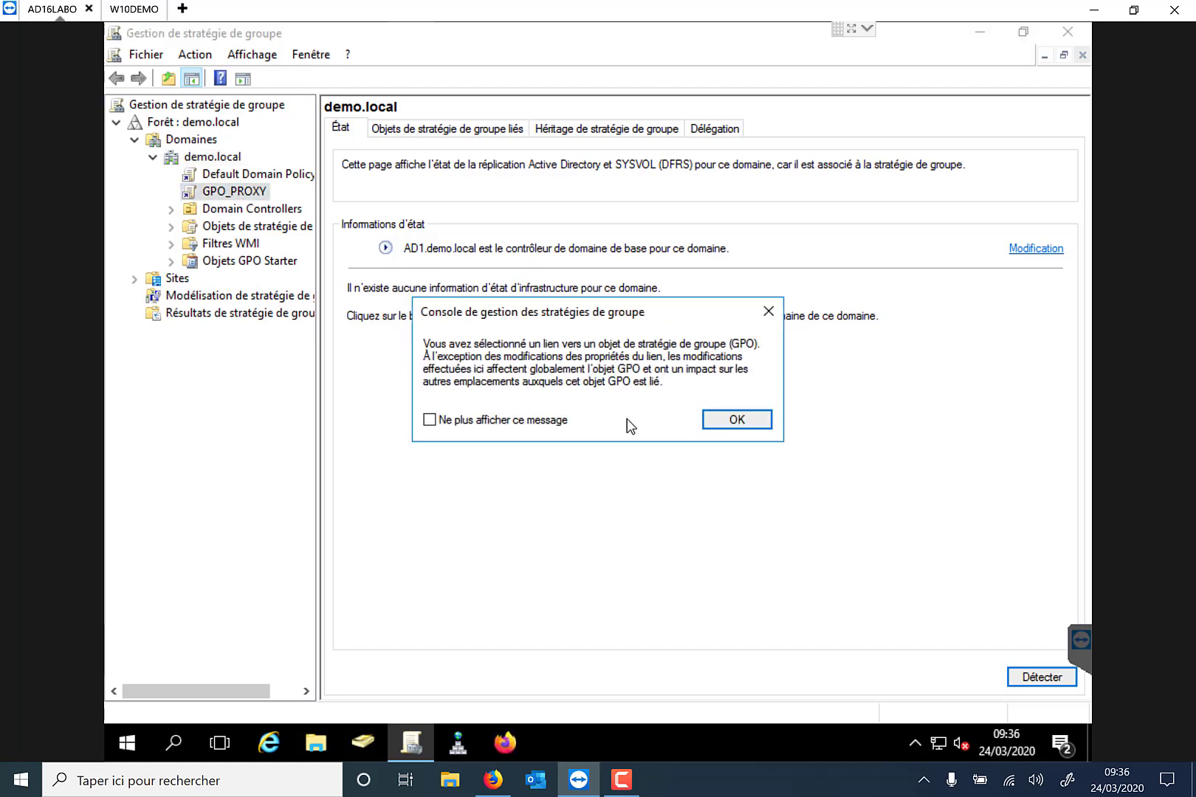
click(716, 418)
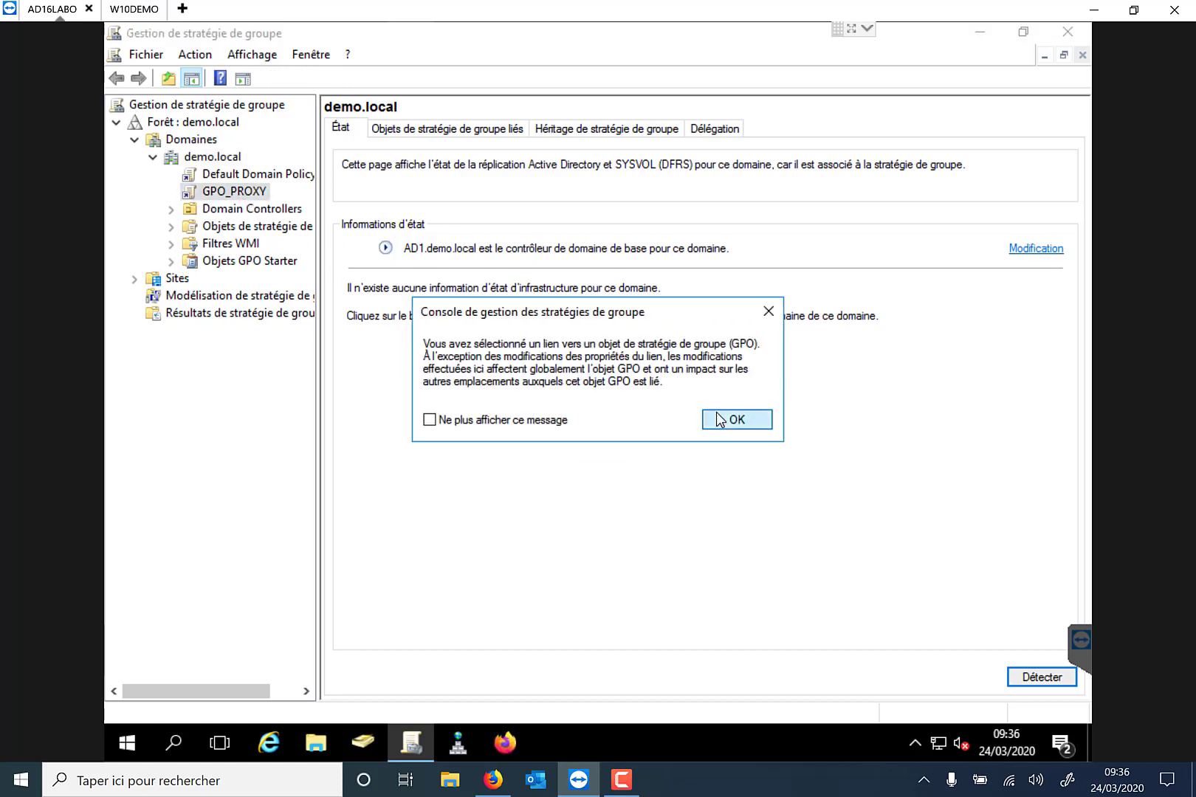
right_click(234, 197)
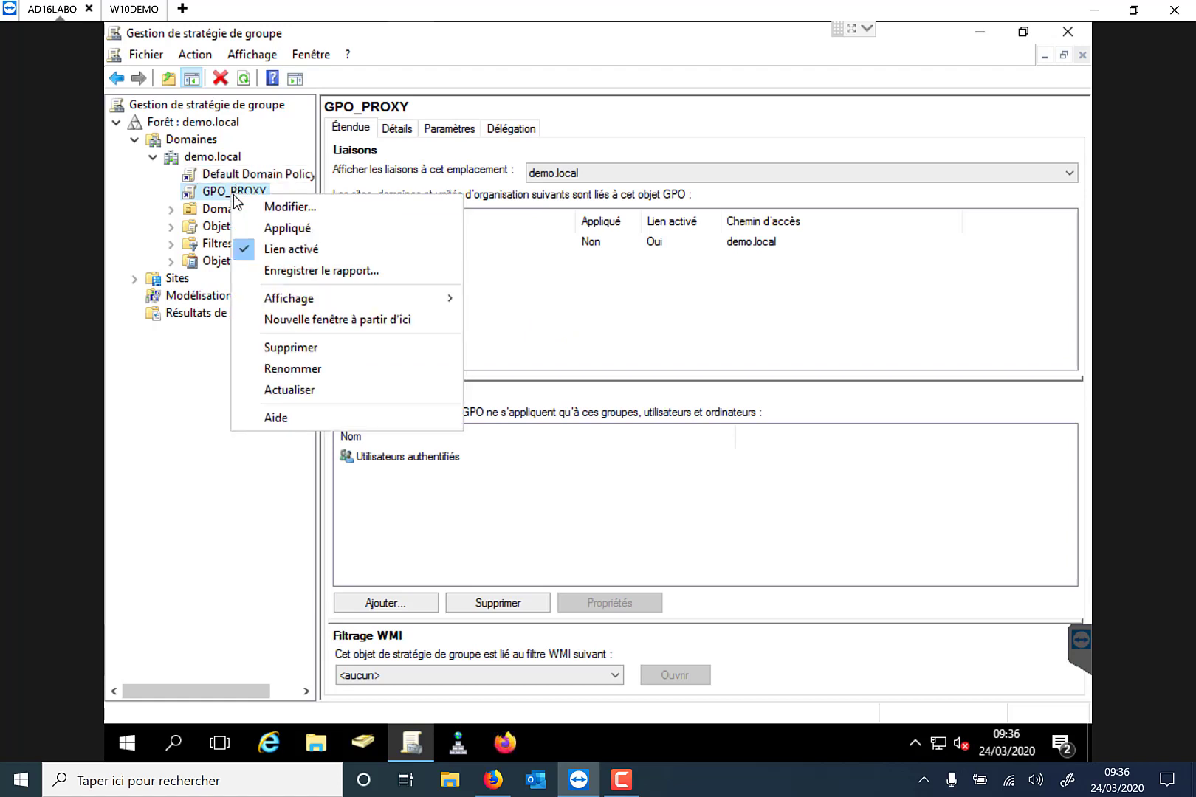
Open GPO_PROXY in the editor, then switch to the W10DEMO client session.
click(288, 208)
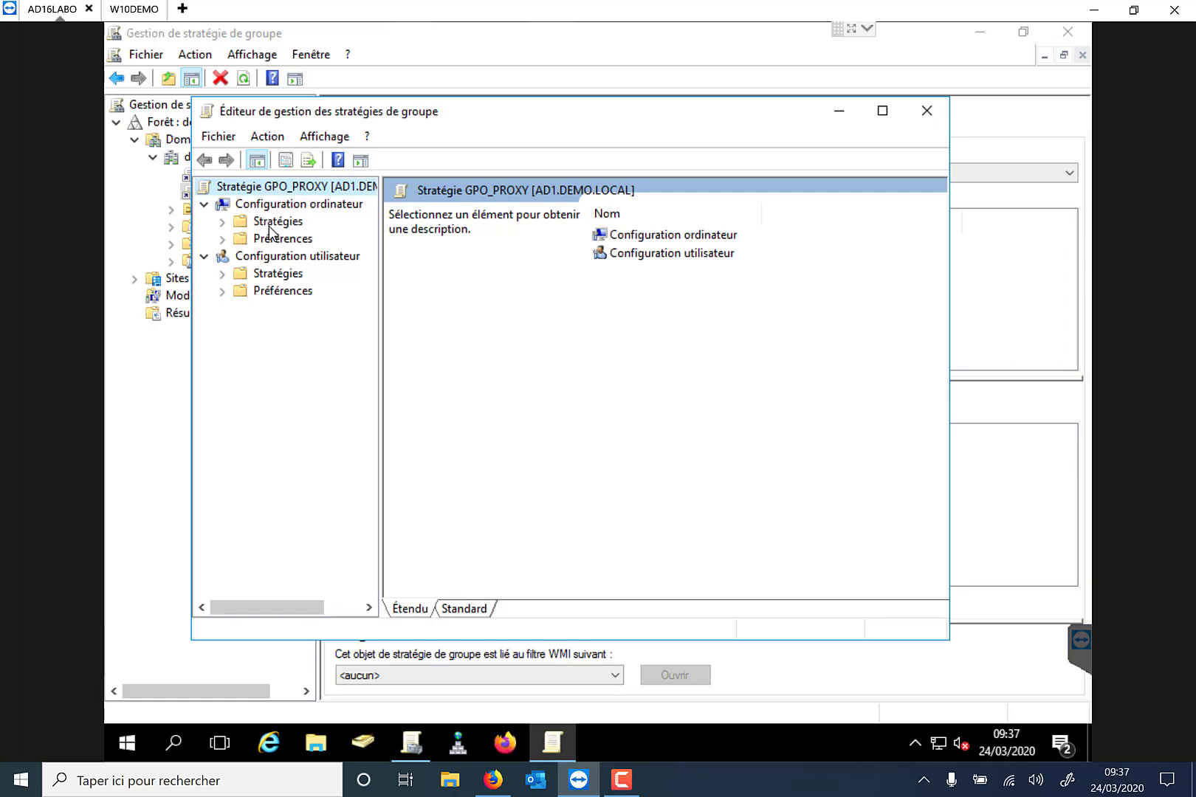
click(583, 787)
click(586, 791)
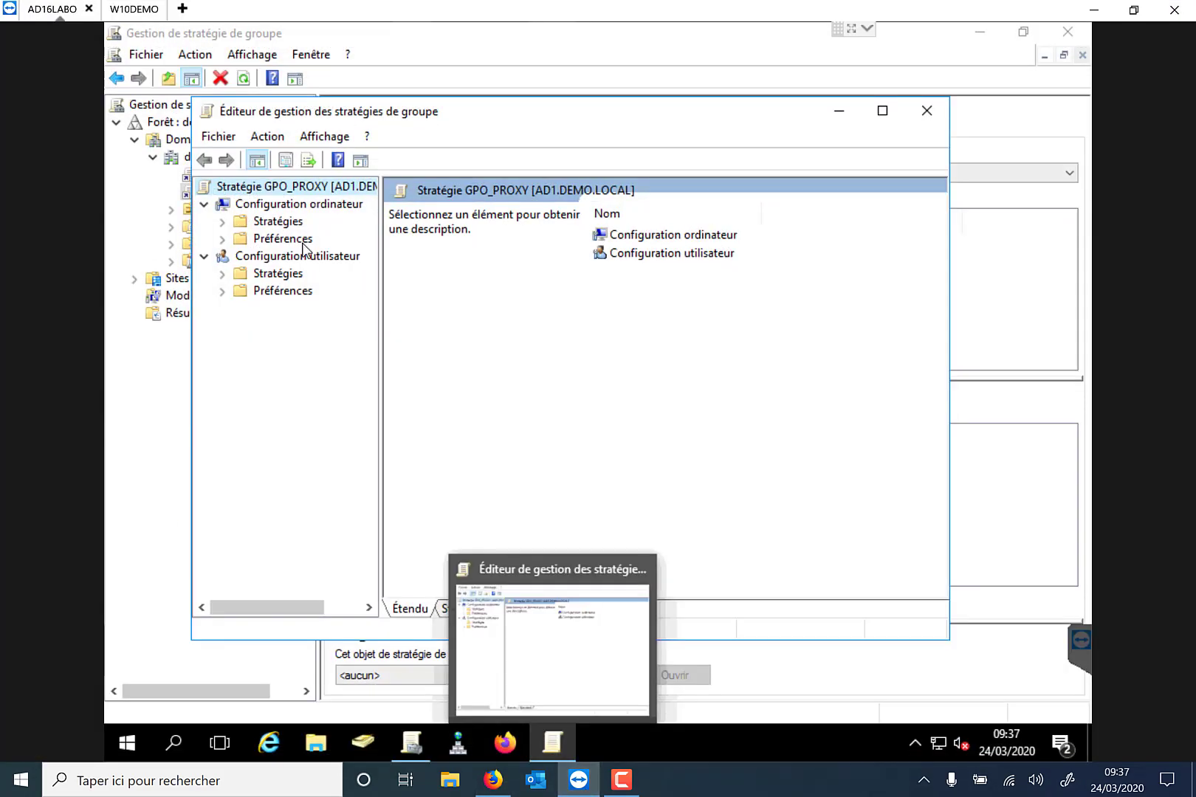
click(134, 8)
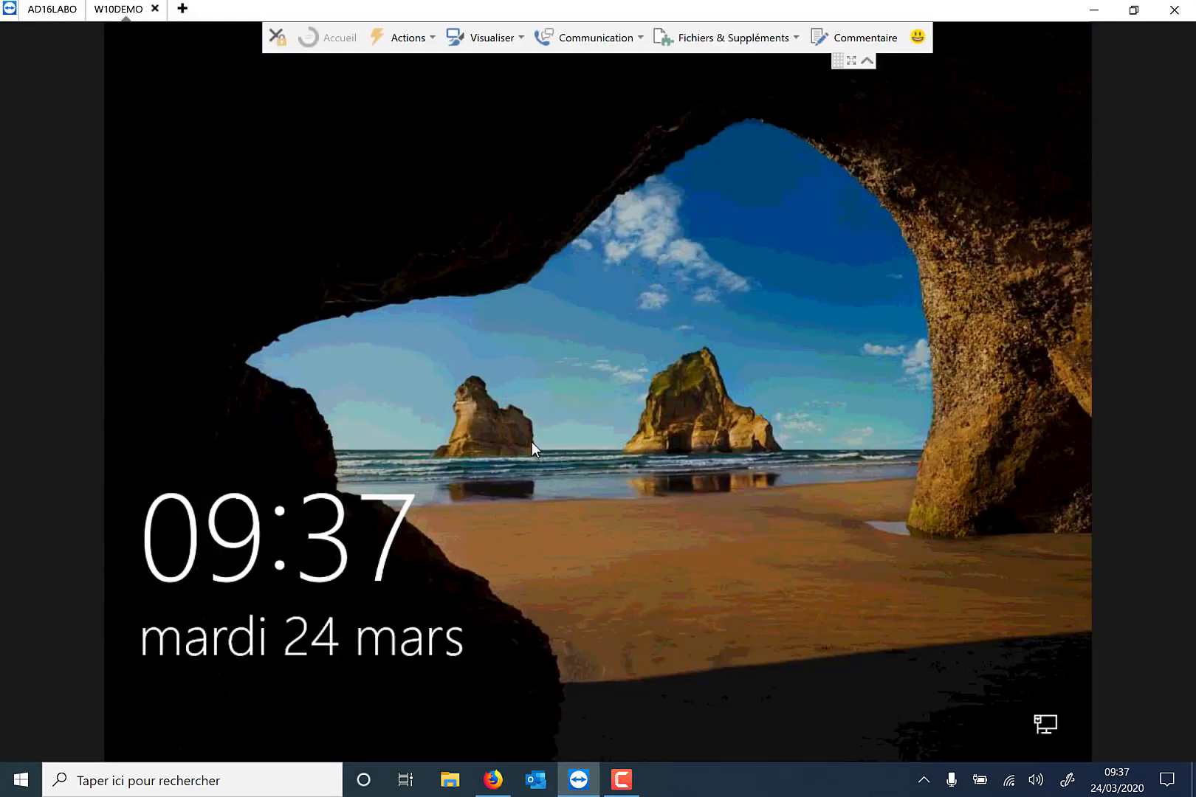
Sign in to the W10DEMO client and collapse the remote-support side panel.
click(532, 441)
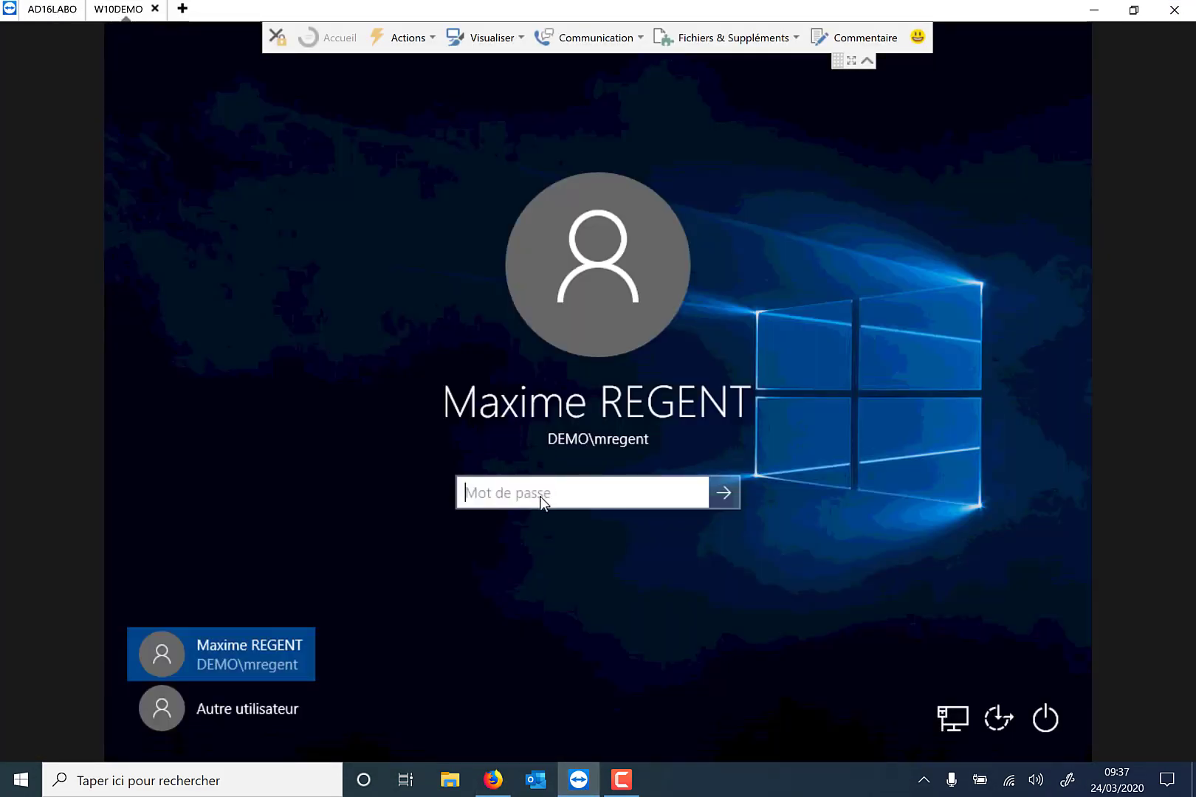
text(•••••••••)
key(Return)
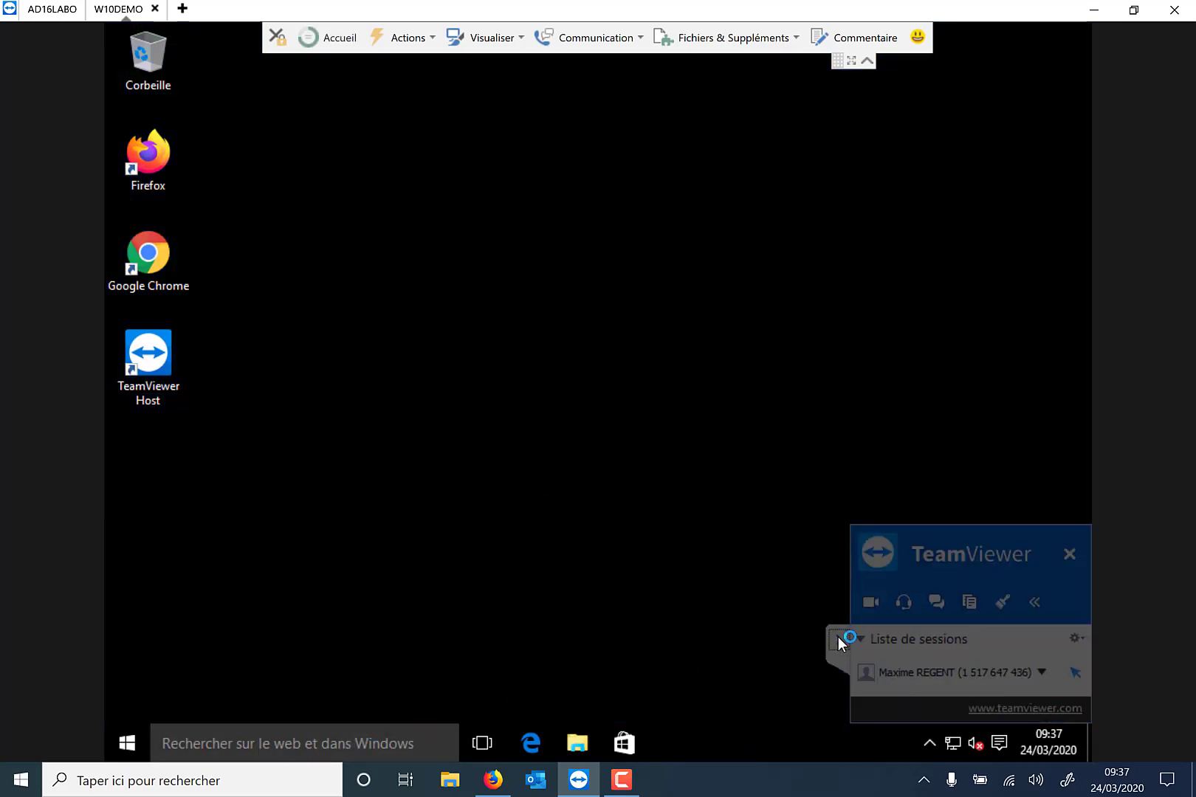
click(839, 639)
Open the LAN settings under Connexions in the client's Internet Options.
click(359, 740)
text(o)
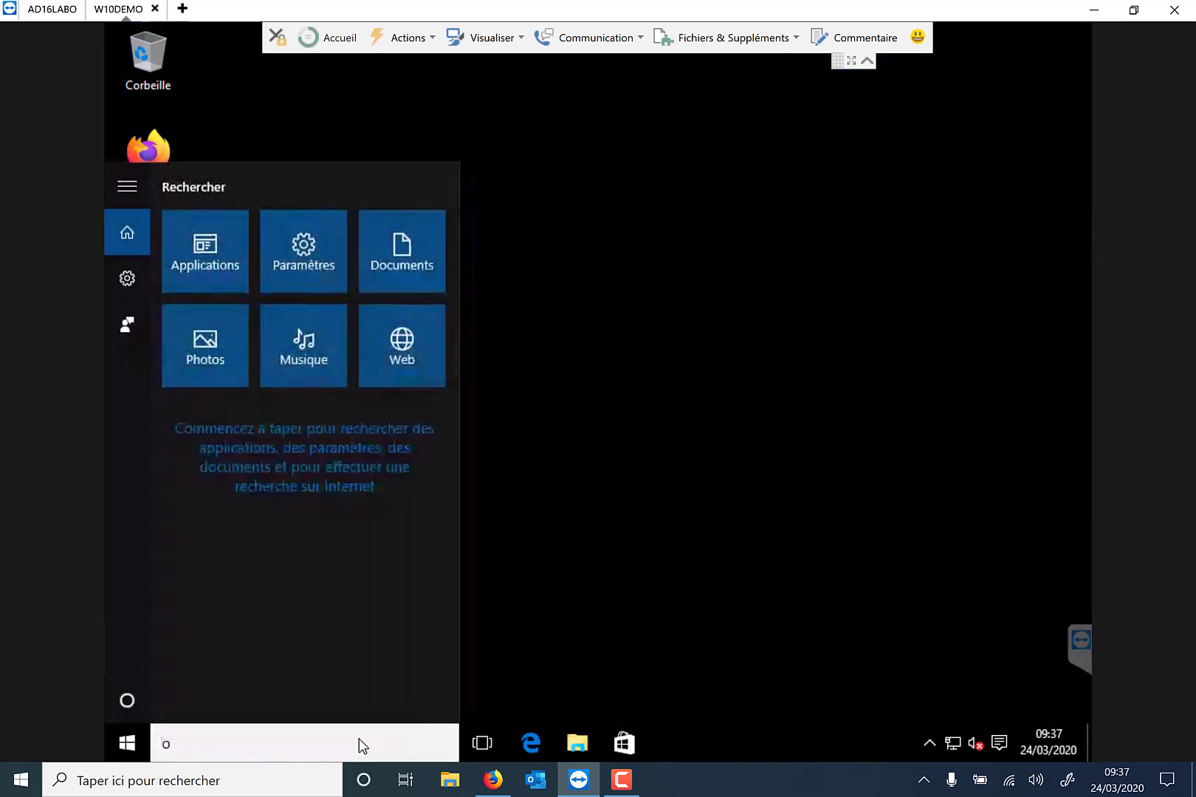
text(ptions inter)
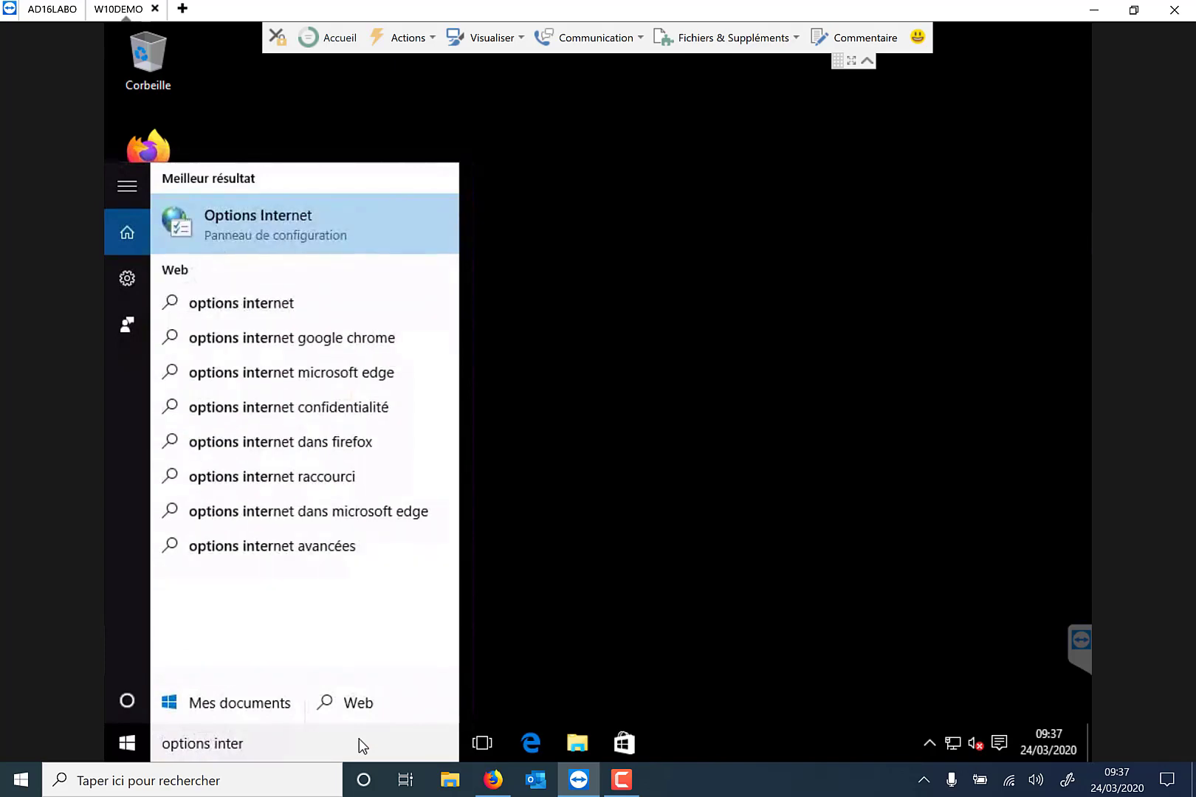
key(Return)
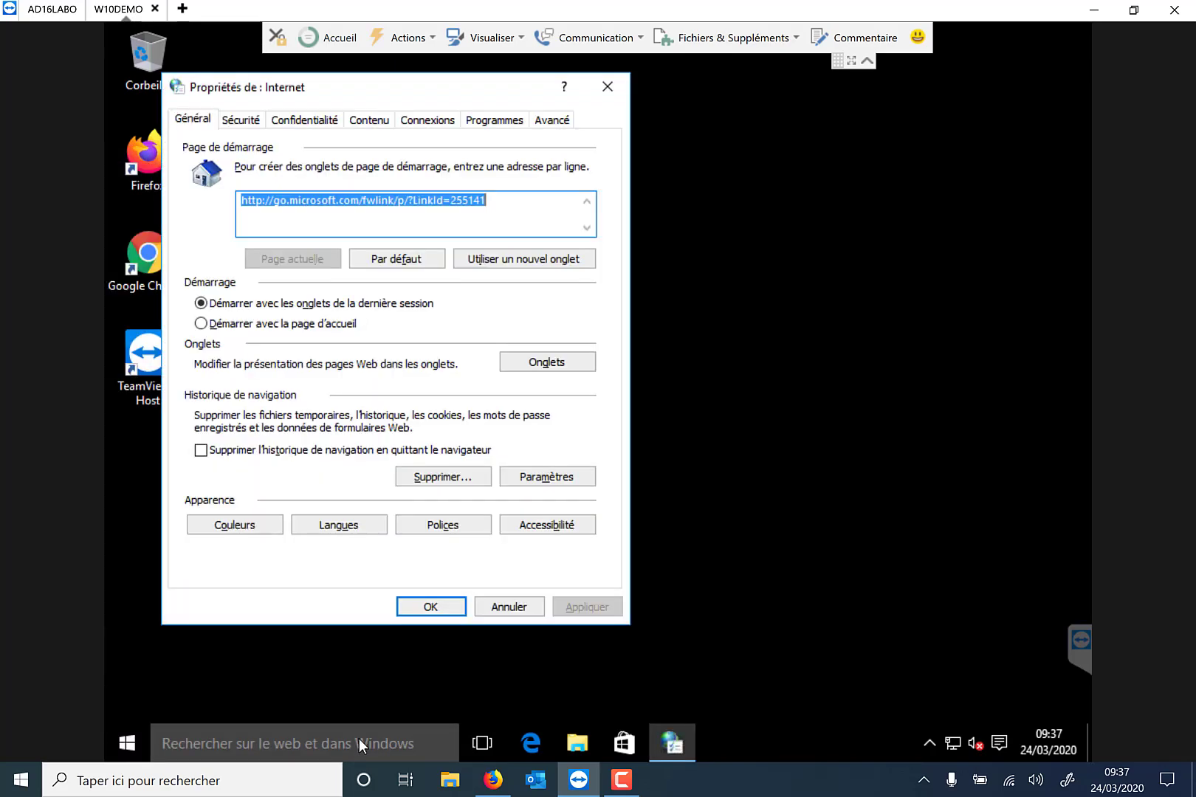
click(435, 119)
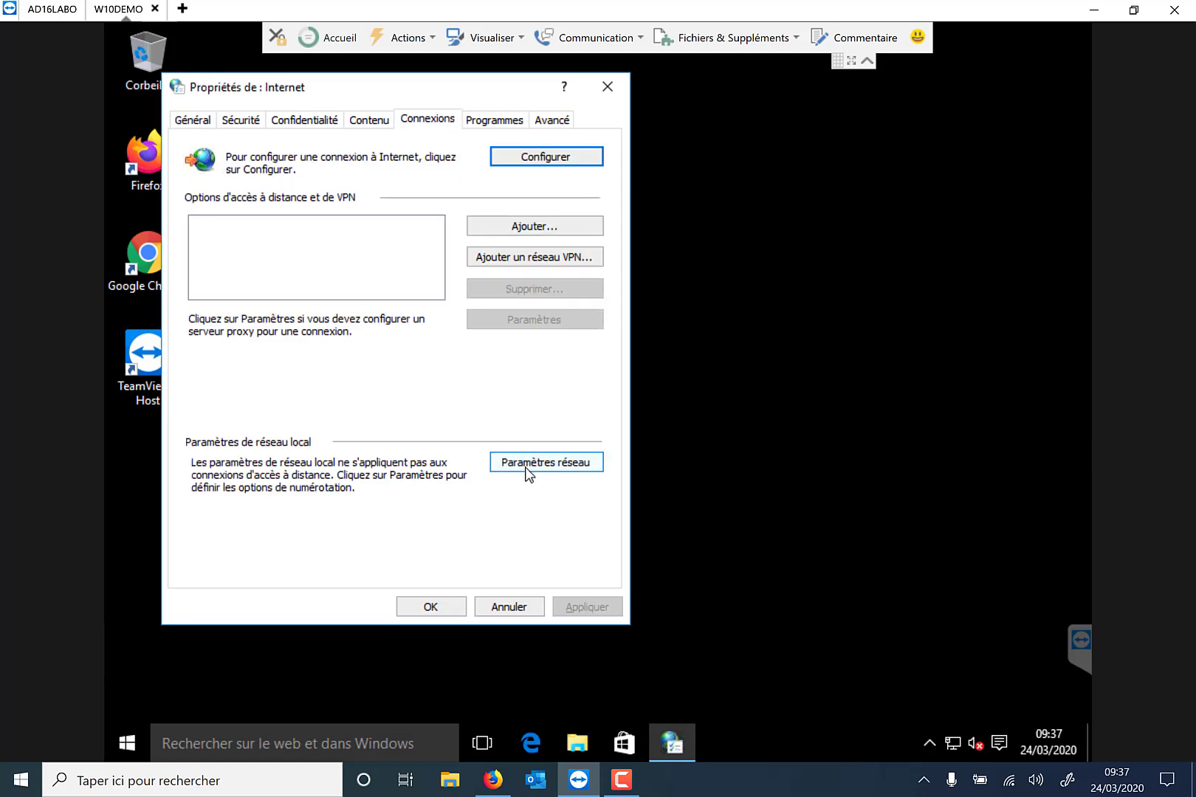
click(525, 465)
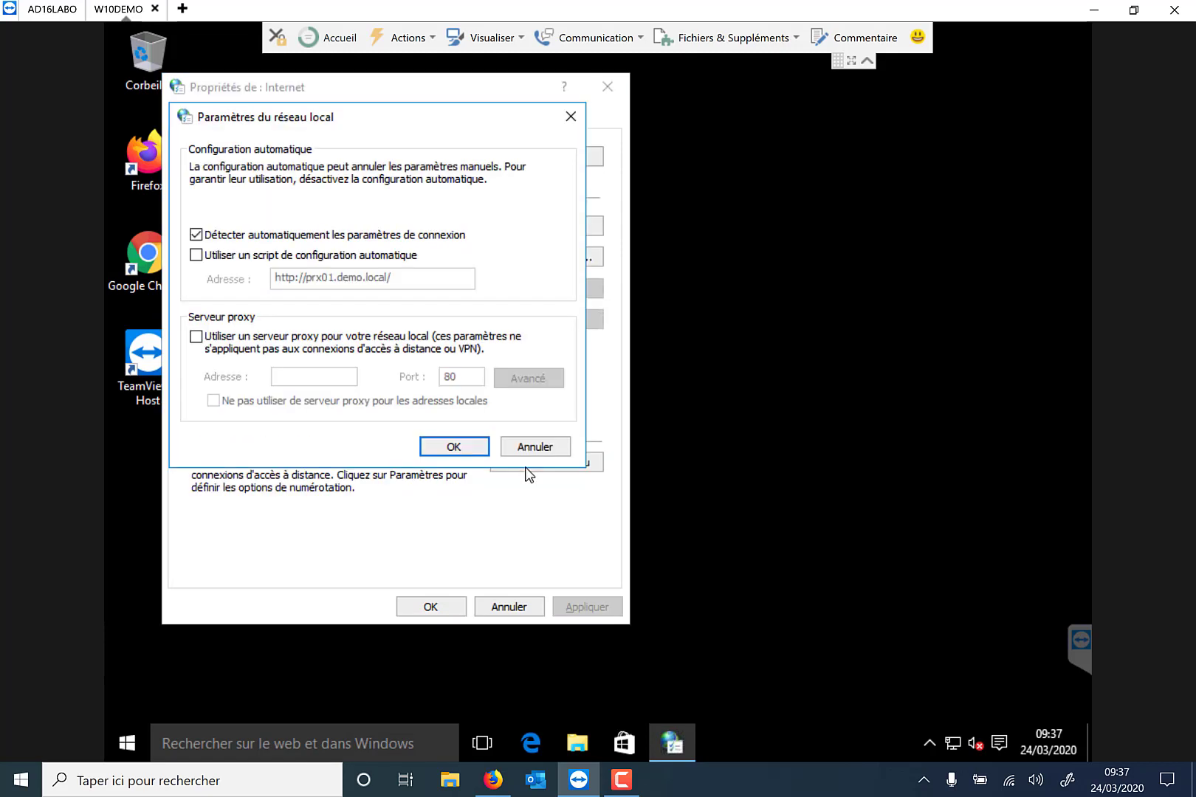
Turn off auto-detection, configuration script and proxy, clear the script address, and confirm.
click(200, 255)
click(196, 235)
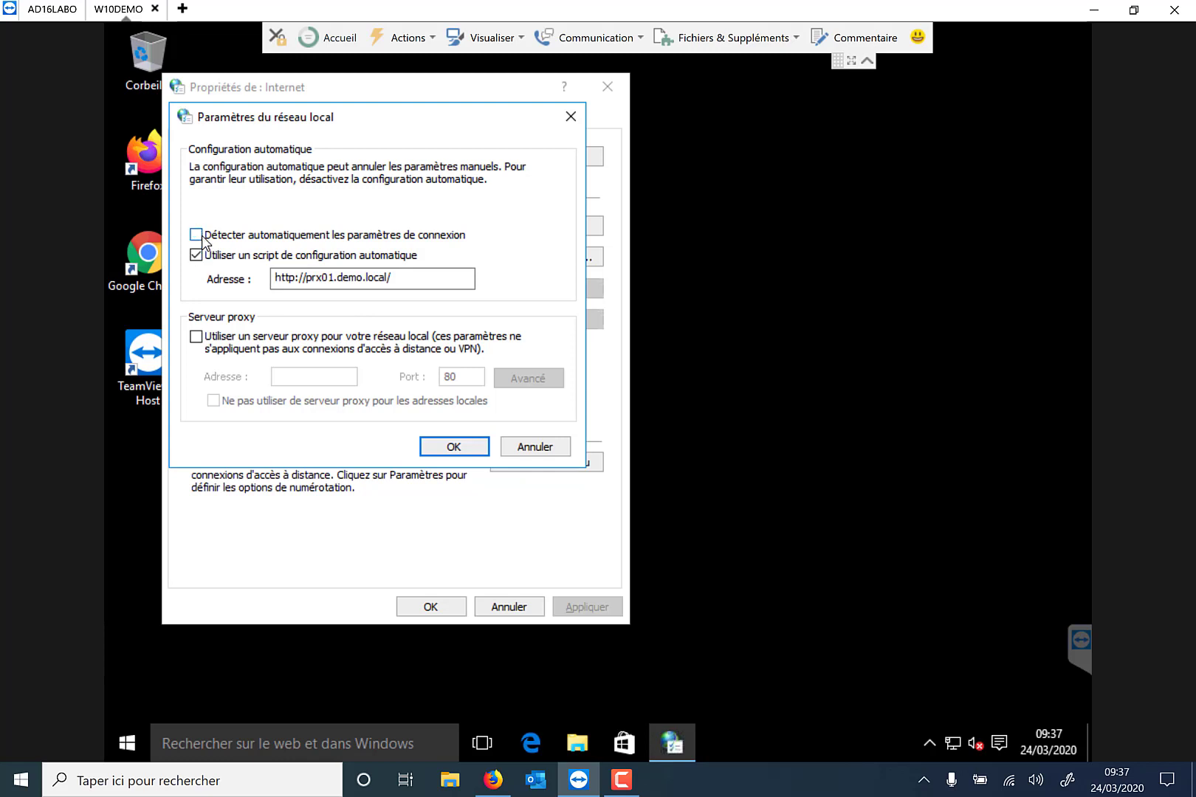
click(196, 255)
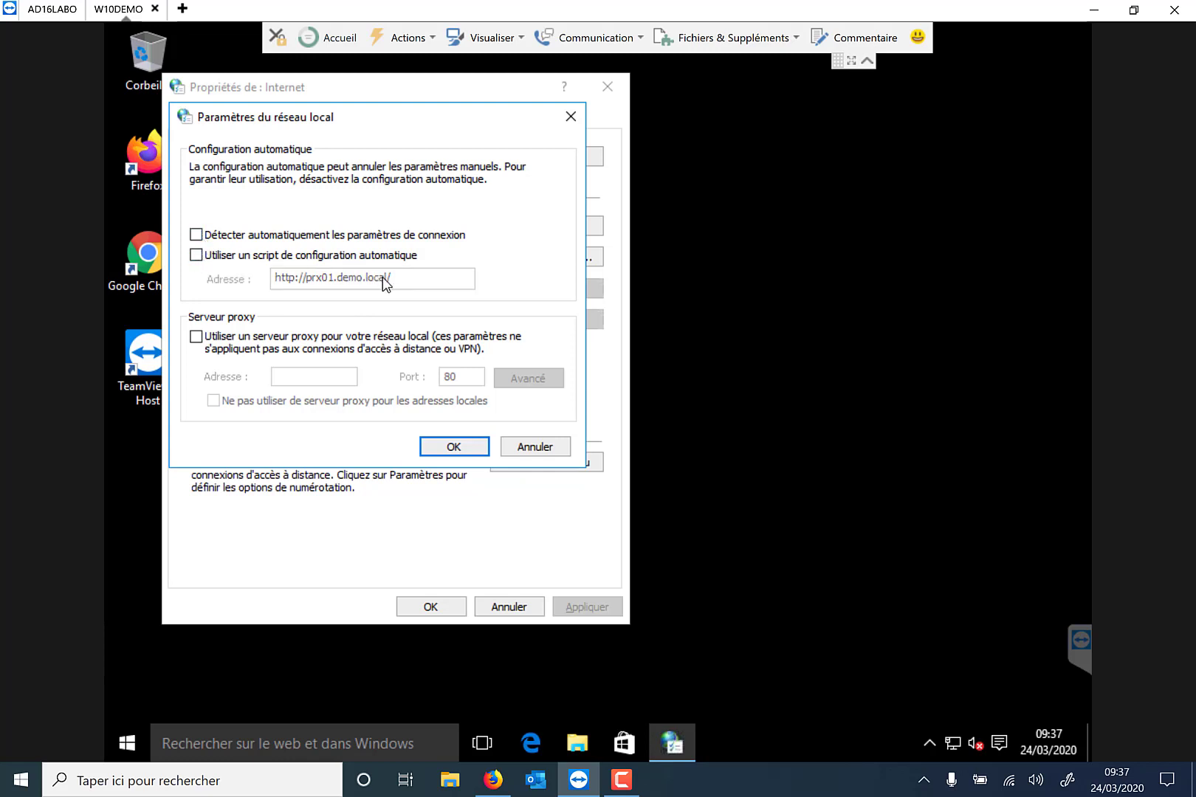
click(322, 236)
click(196, 235)
click(235, 254)
double_click(322, 277)
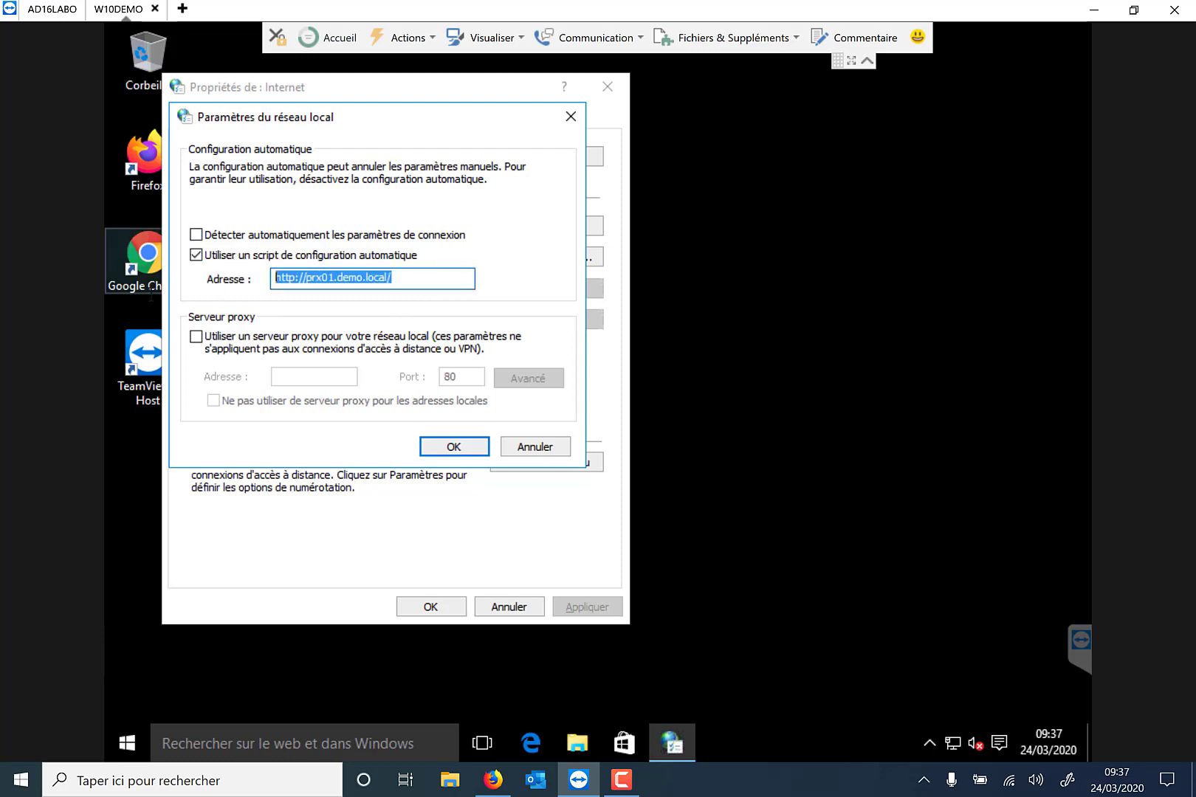
key(BackSpace)
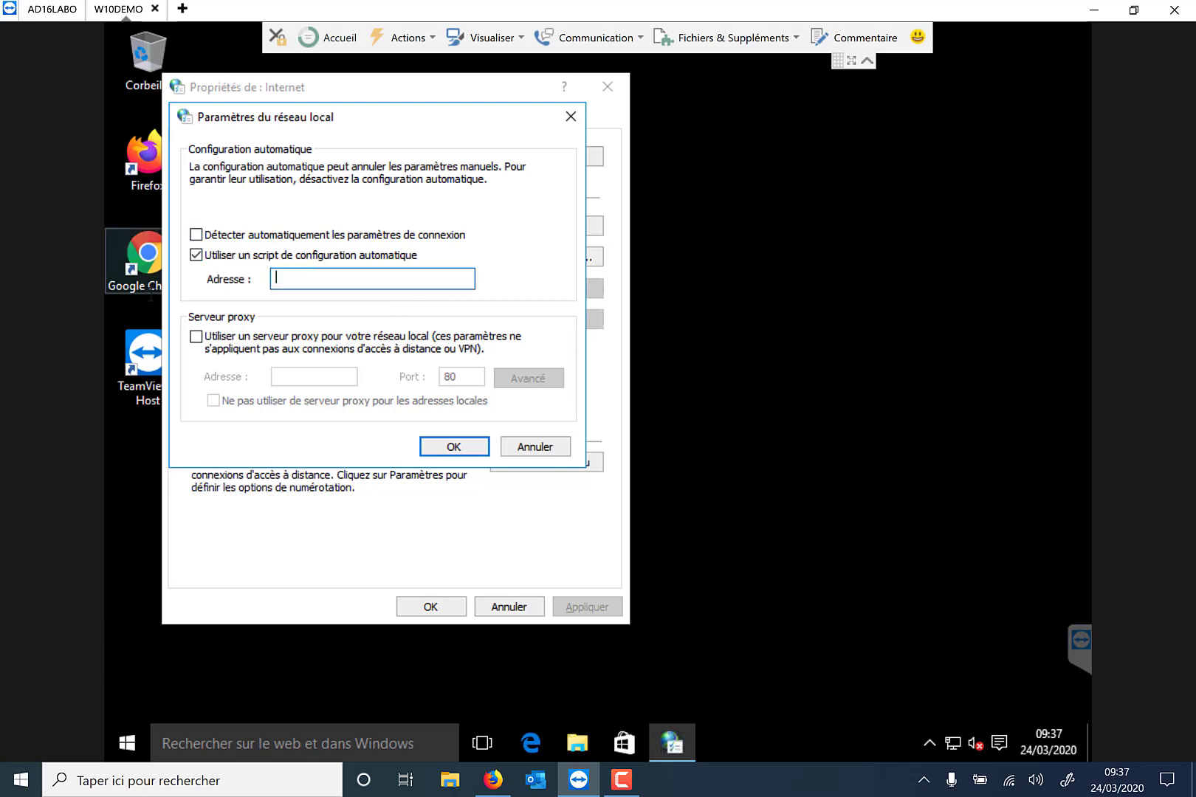
click(197, 254)
click(428, 450)
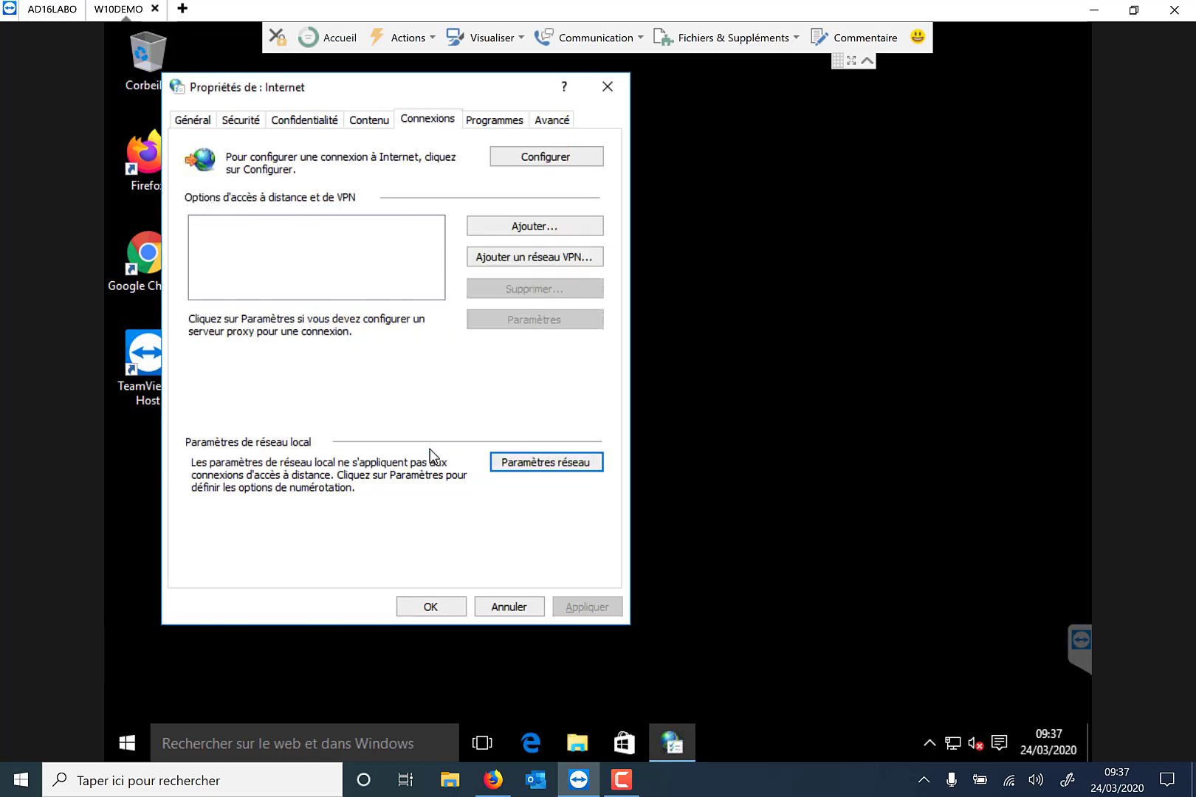
click(430, 606)
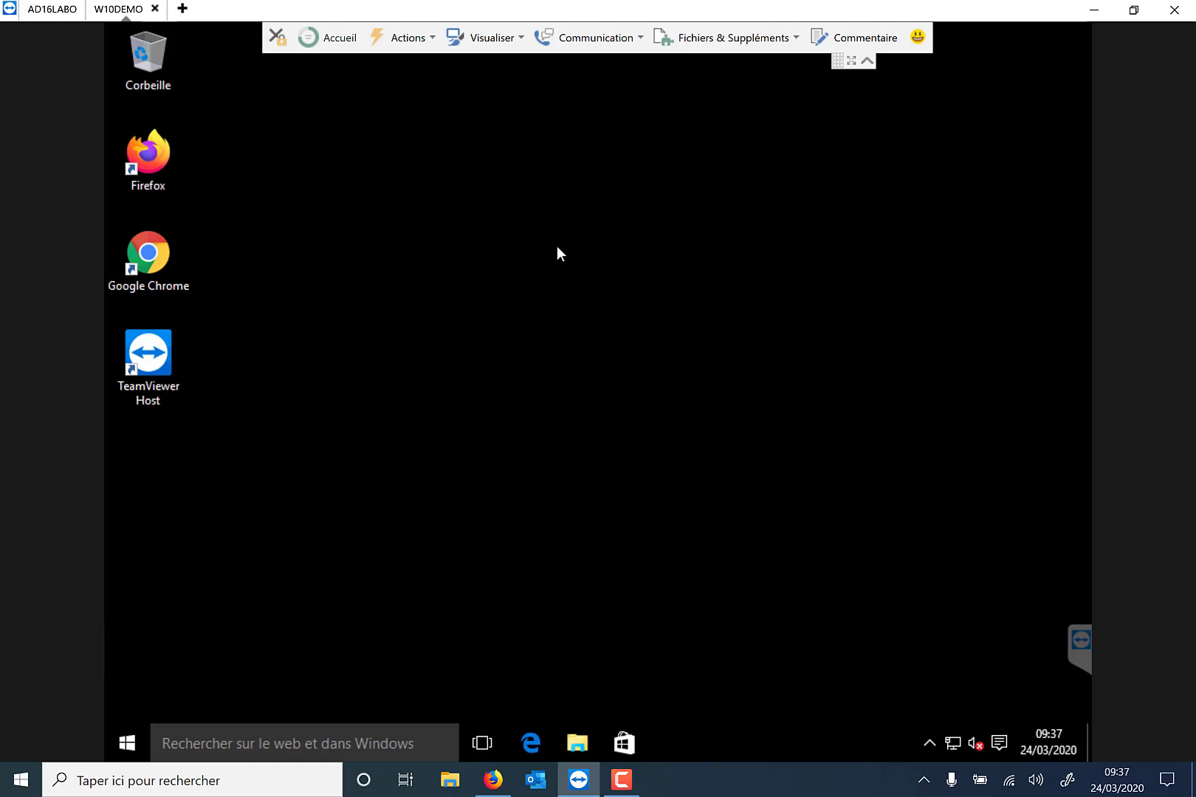
On AD16LABO, add a new Internet Explorer 10 item under GPO_PROXY's user Internet Settings preferences.
click(58, 10)
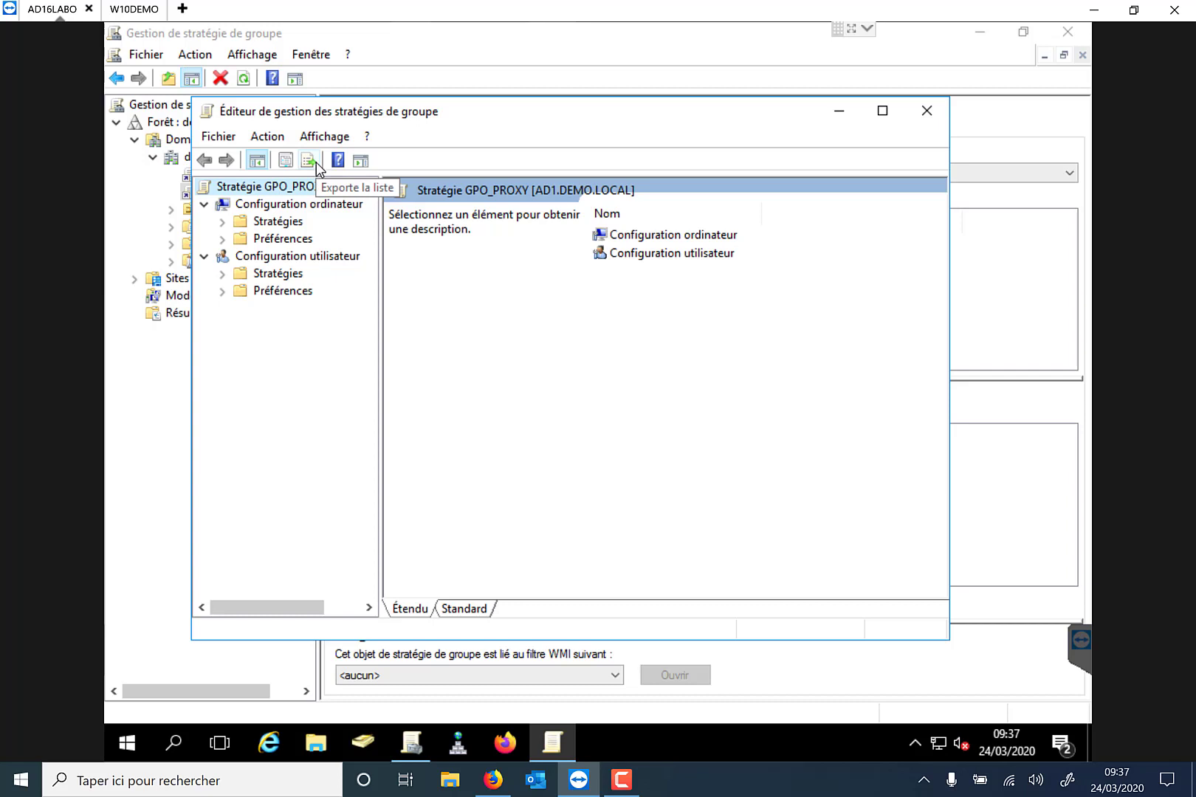
click(223, 290)
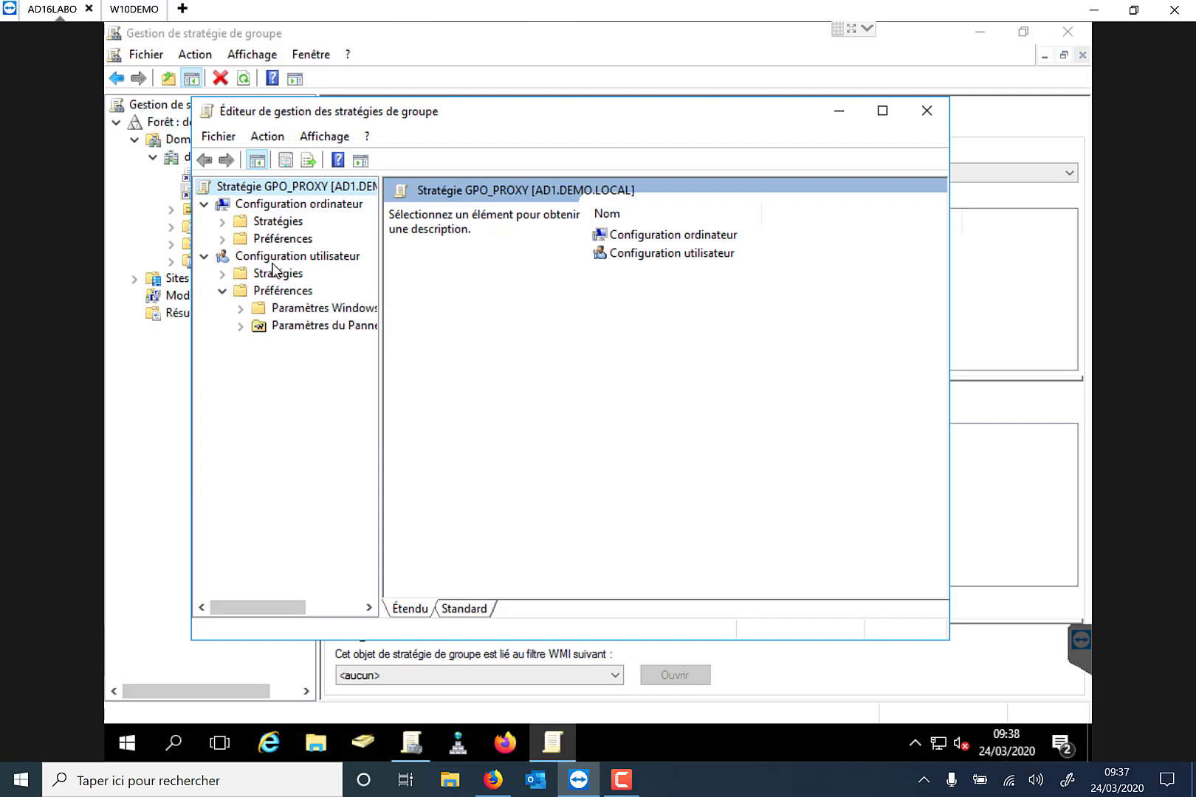
click(279, 327)
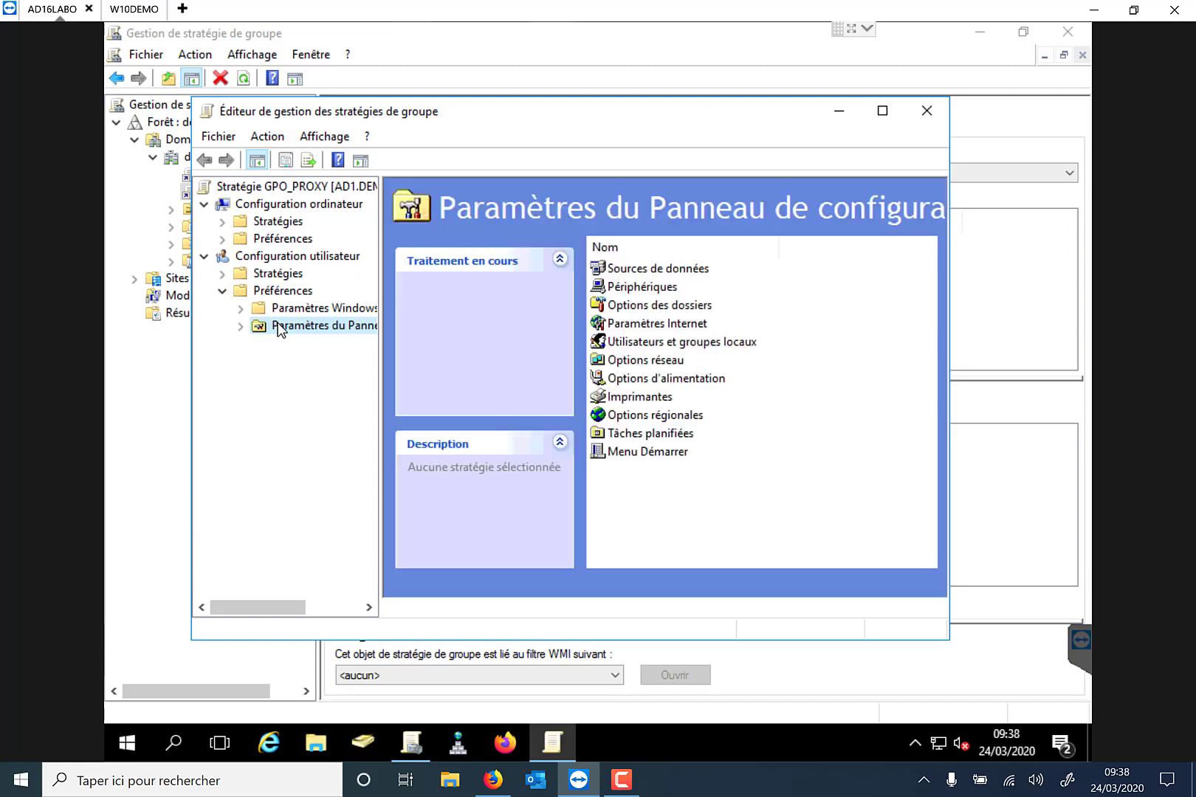
click(666, 329)
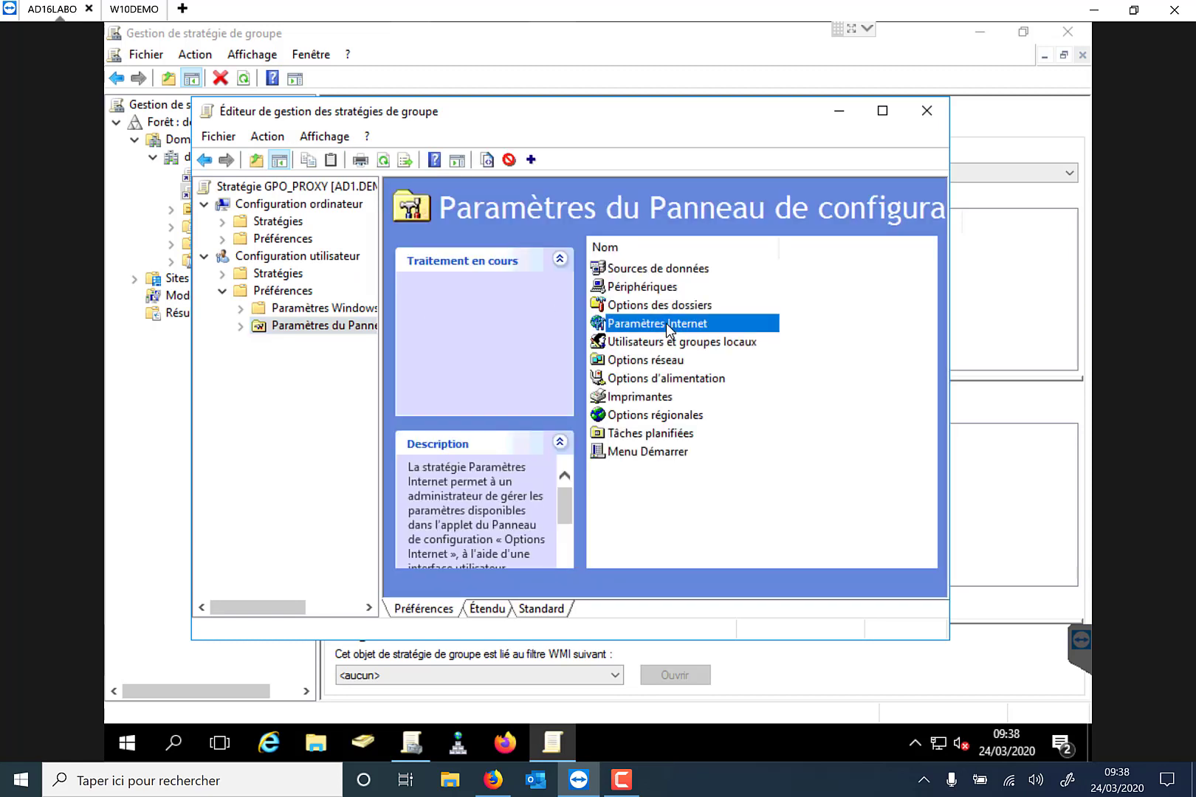
double_click(667, 324)
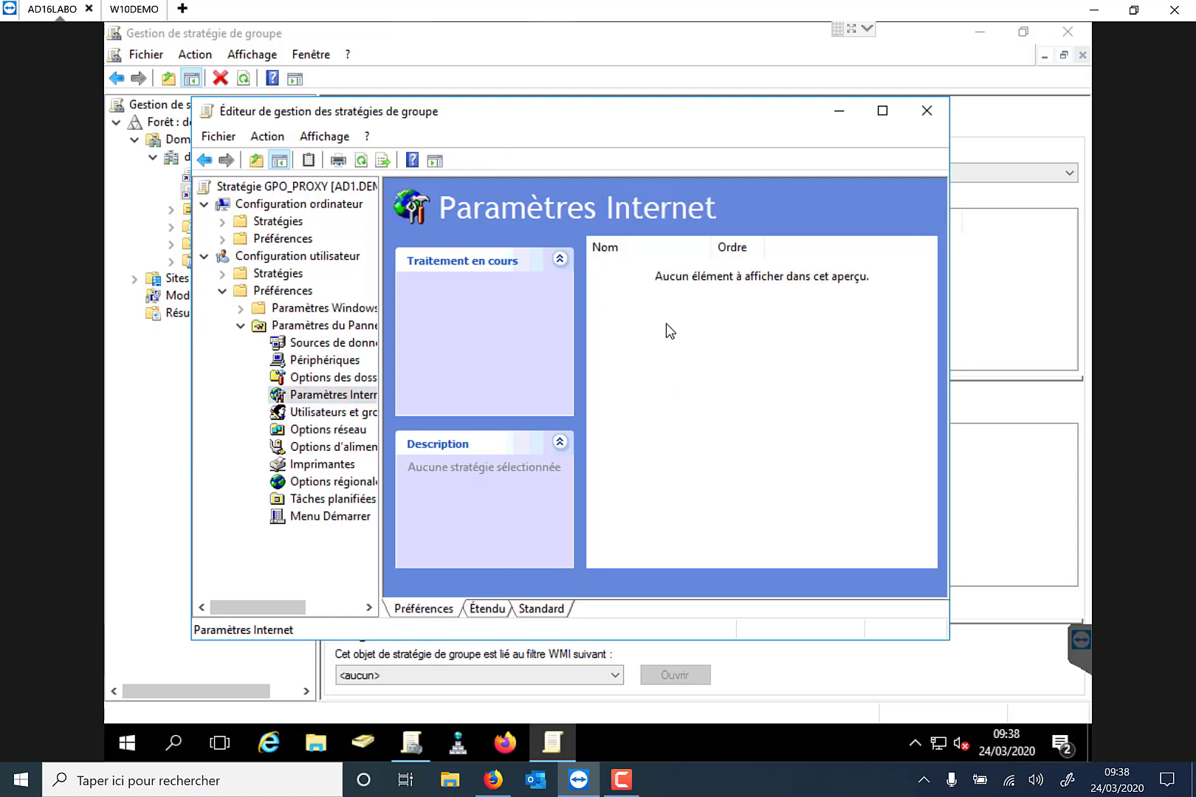
right_click(668, 331)
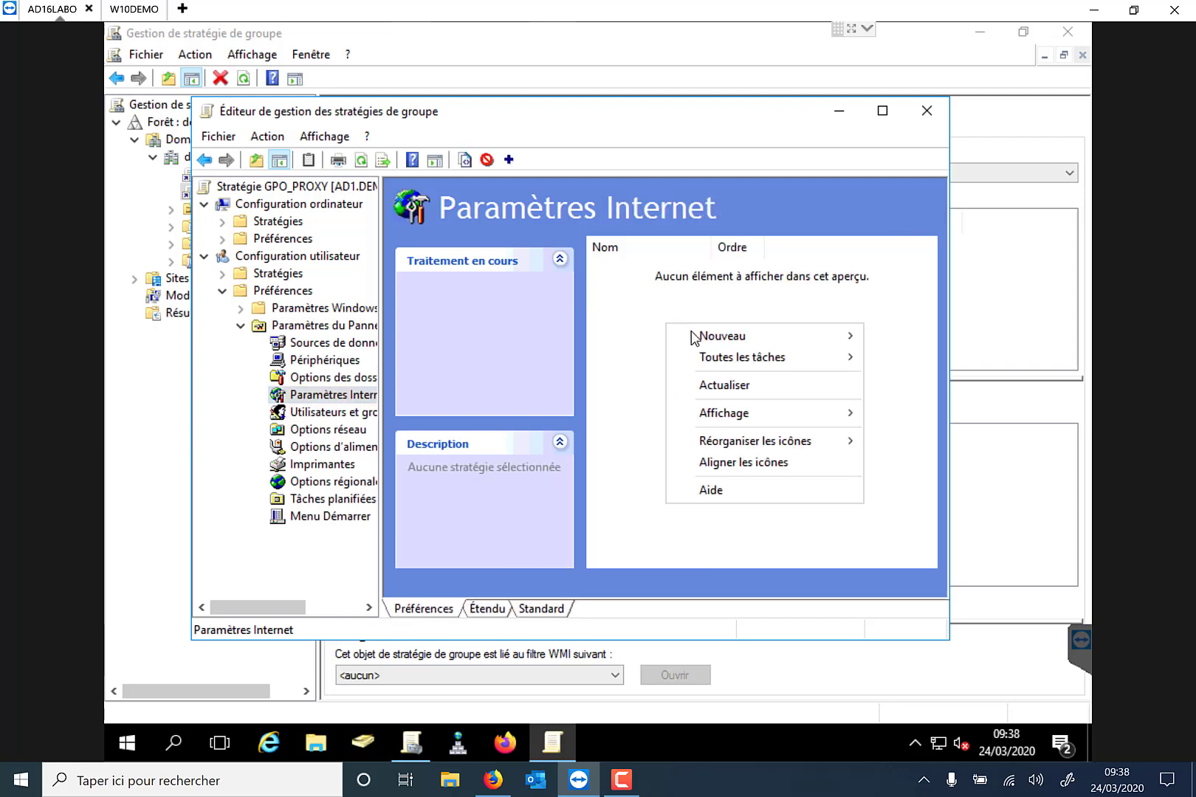
mouse_move(706, 337)
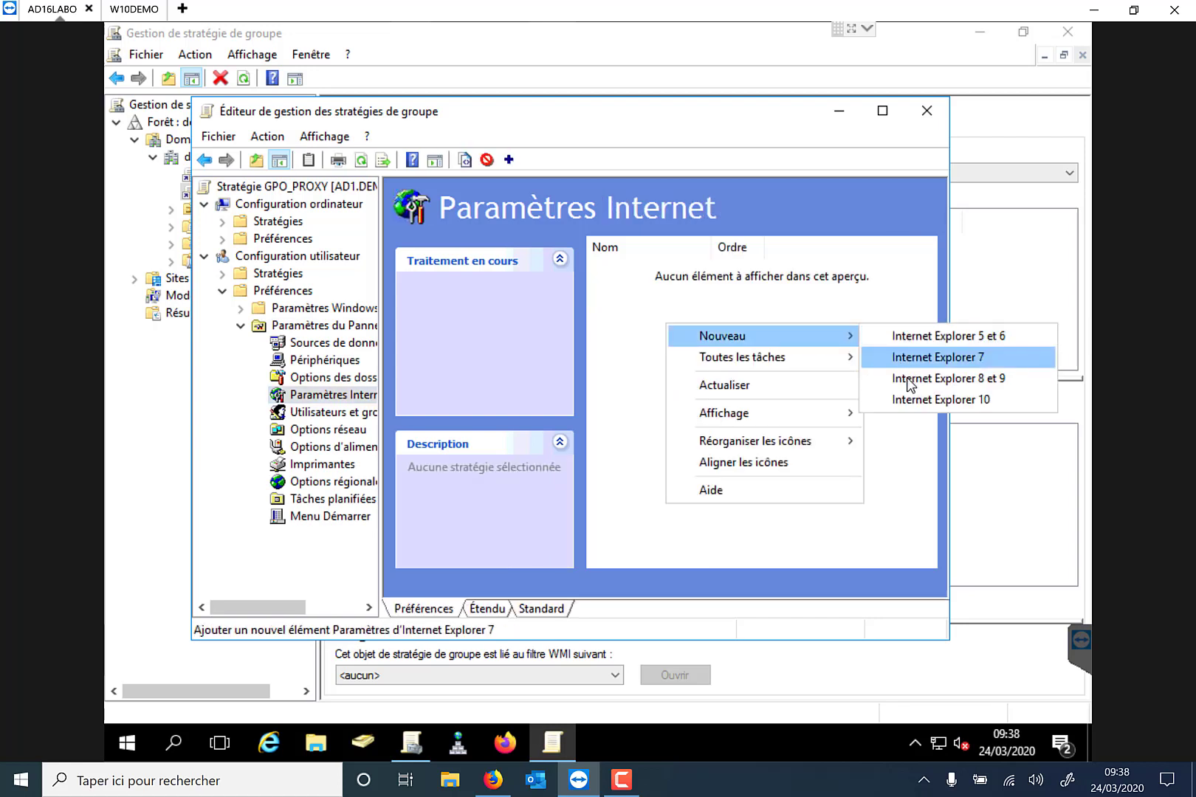
click(918, 400)
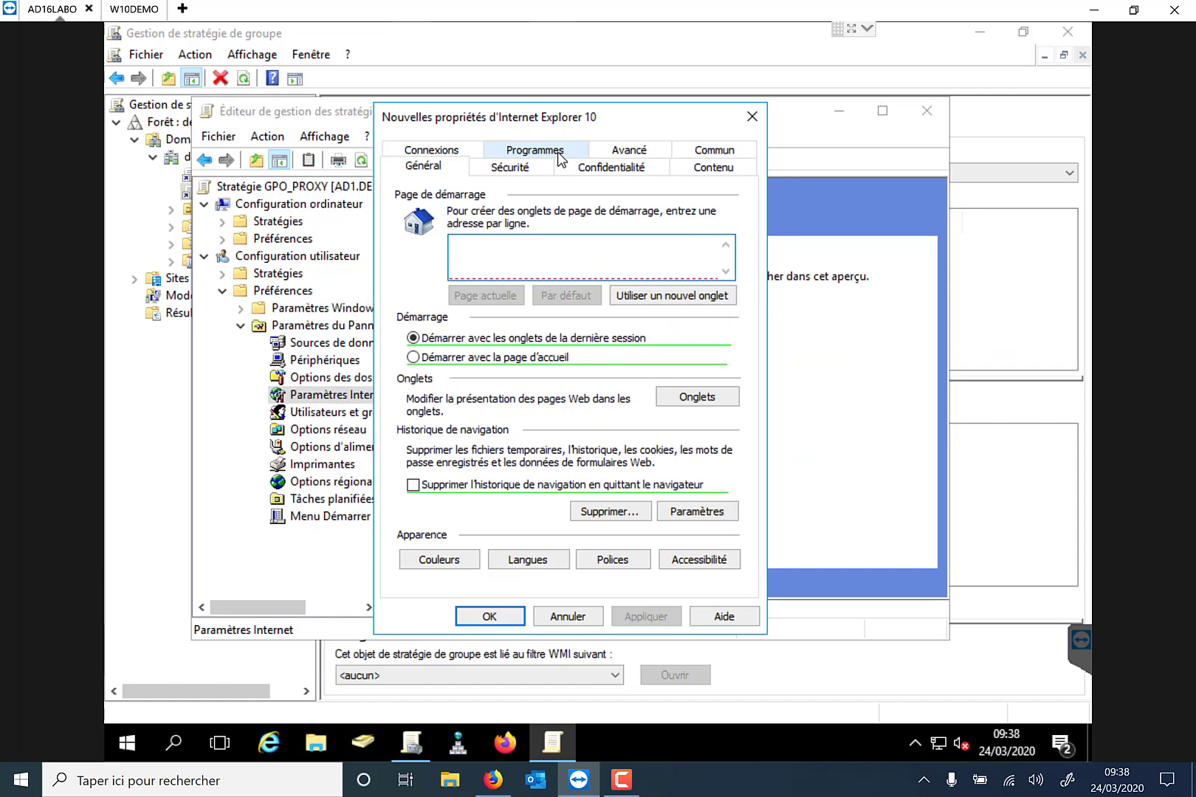
Open the Paramètres réseau of the new Internet Explorer 10 item's Connexions tab.
click(473, 151)
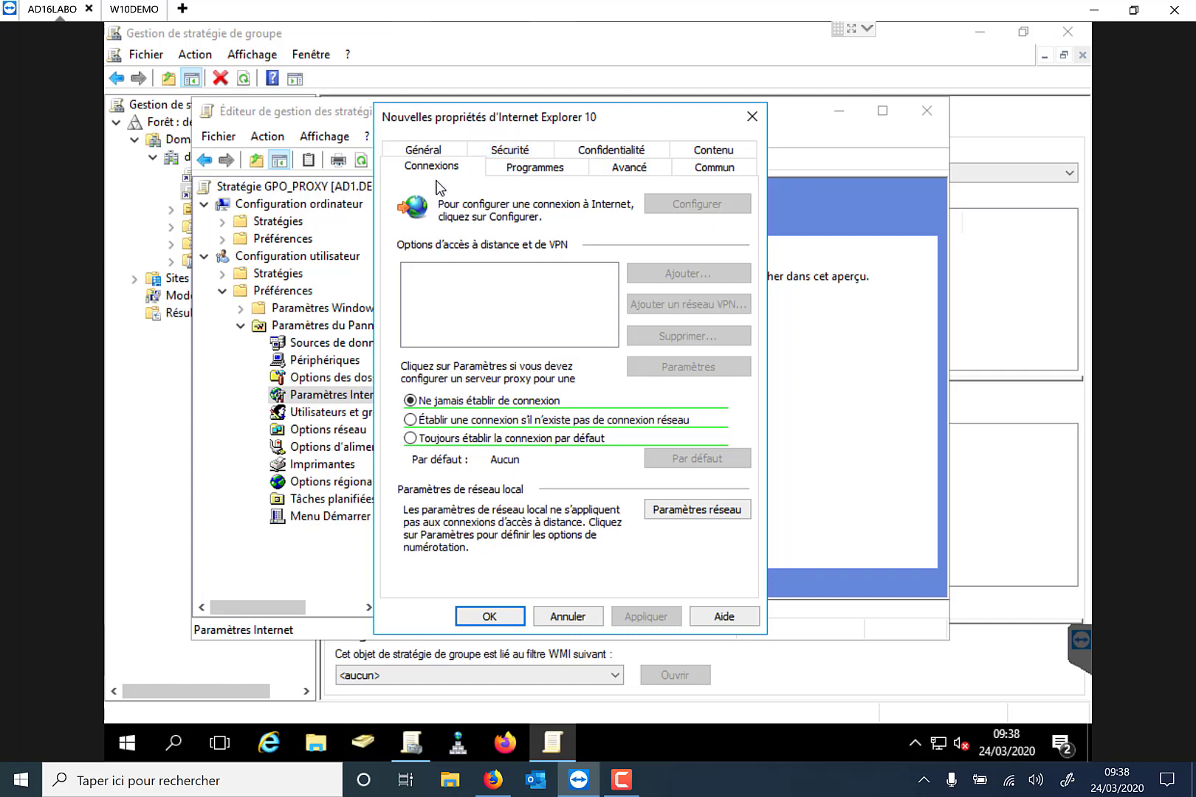
click(699, 511)
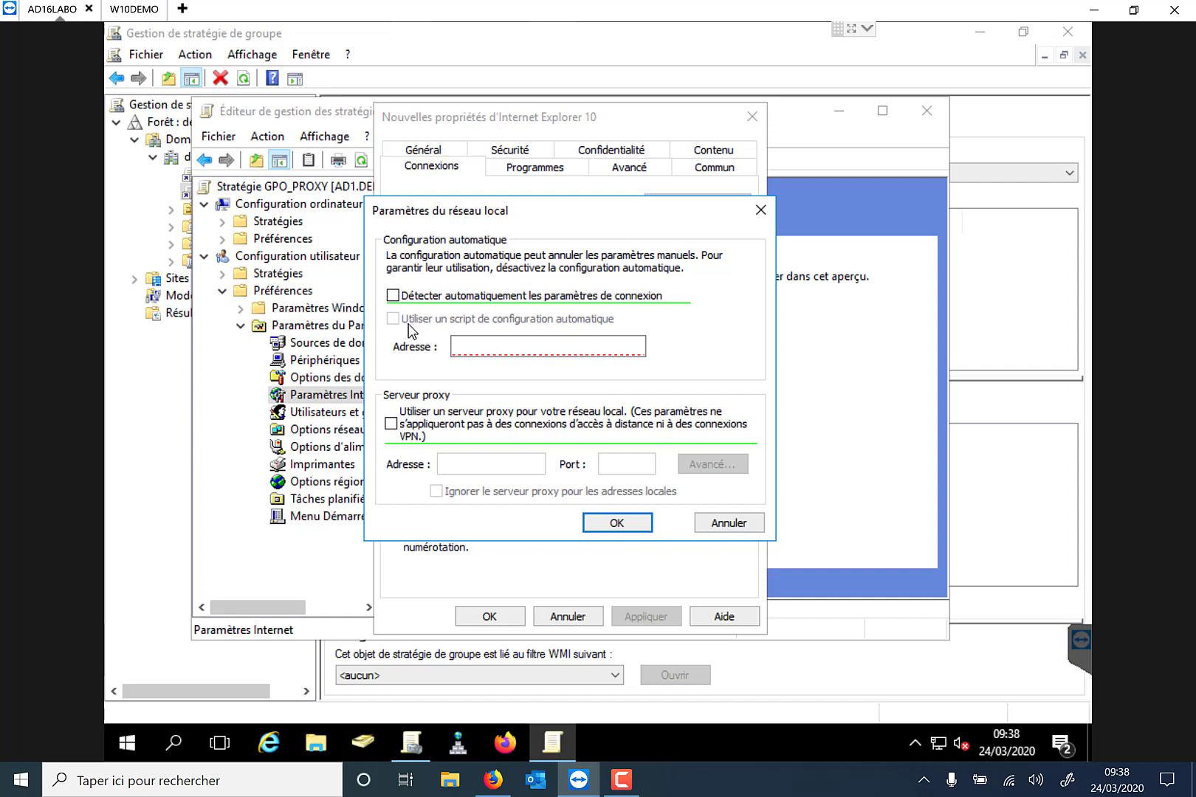
key(F7)
key(F7)
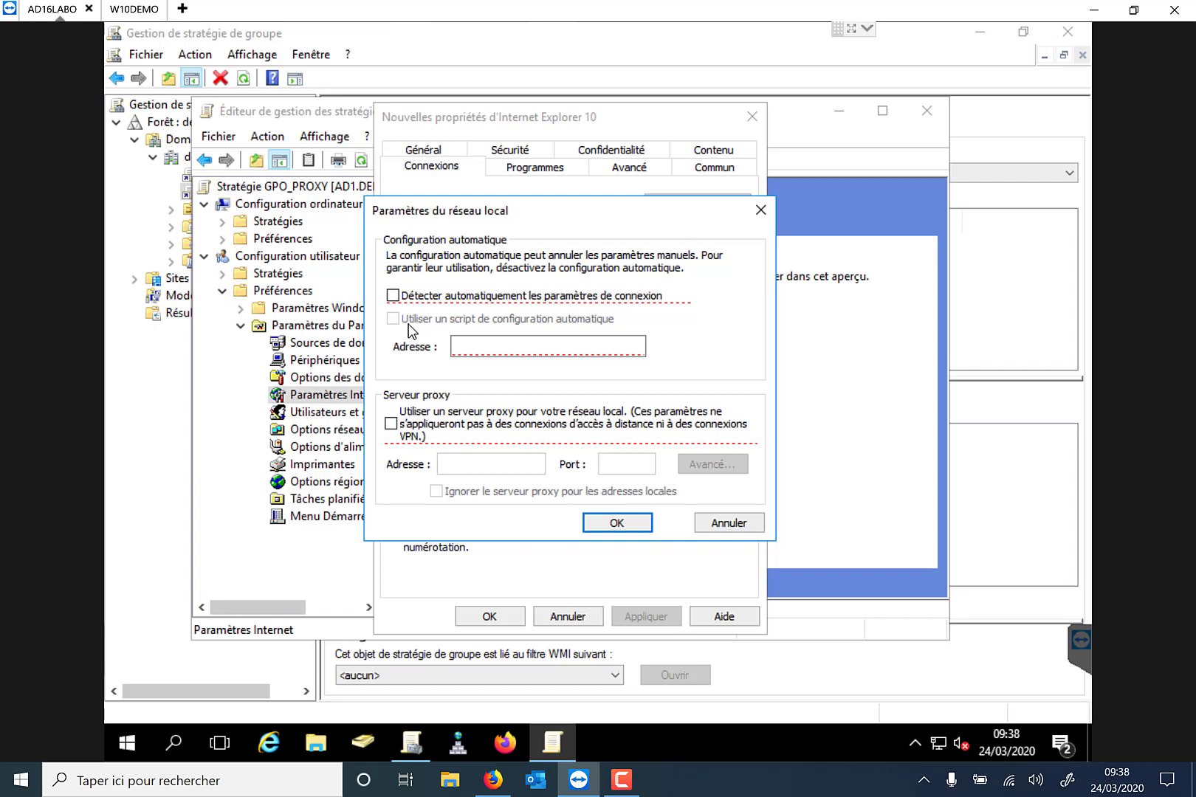
key(F5)
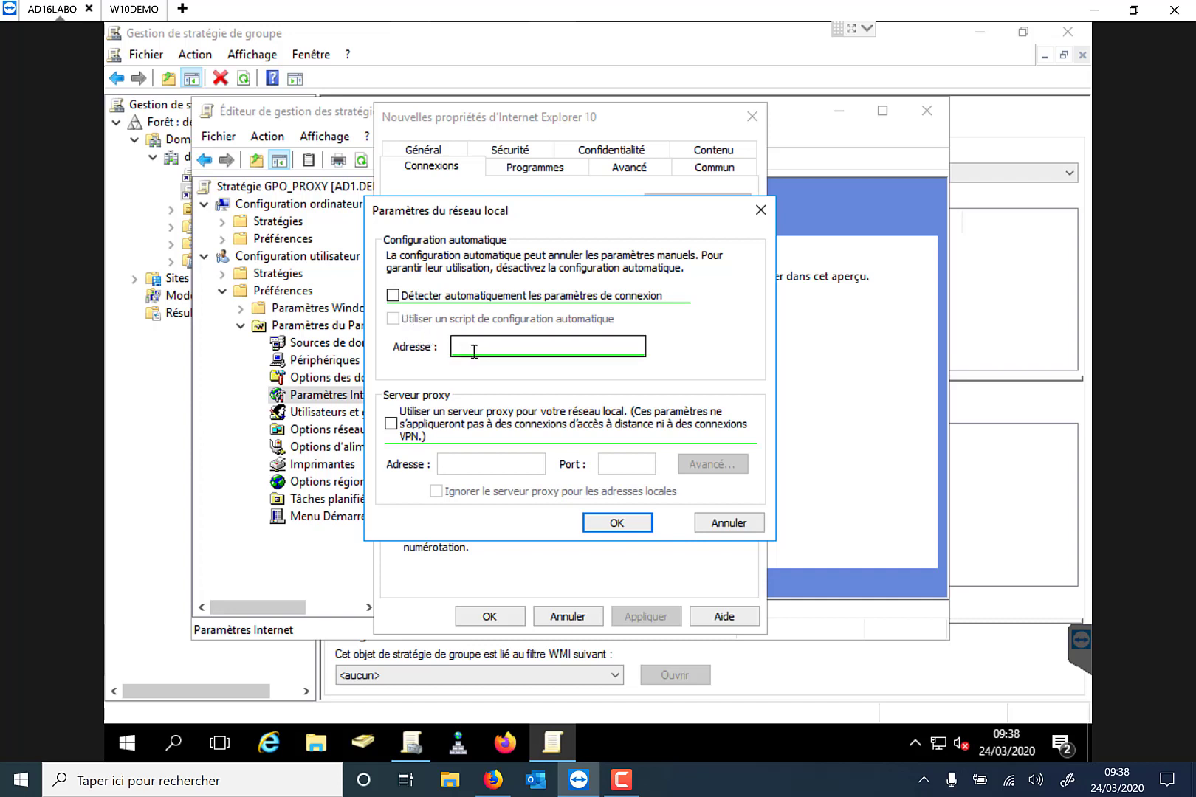
click(549, 347)
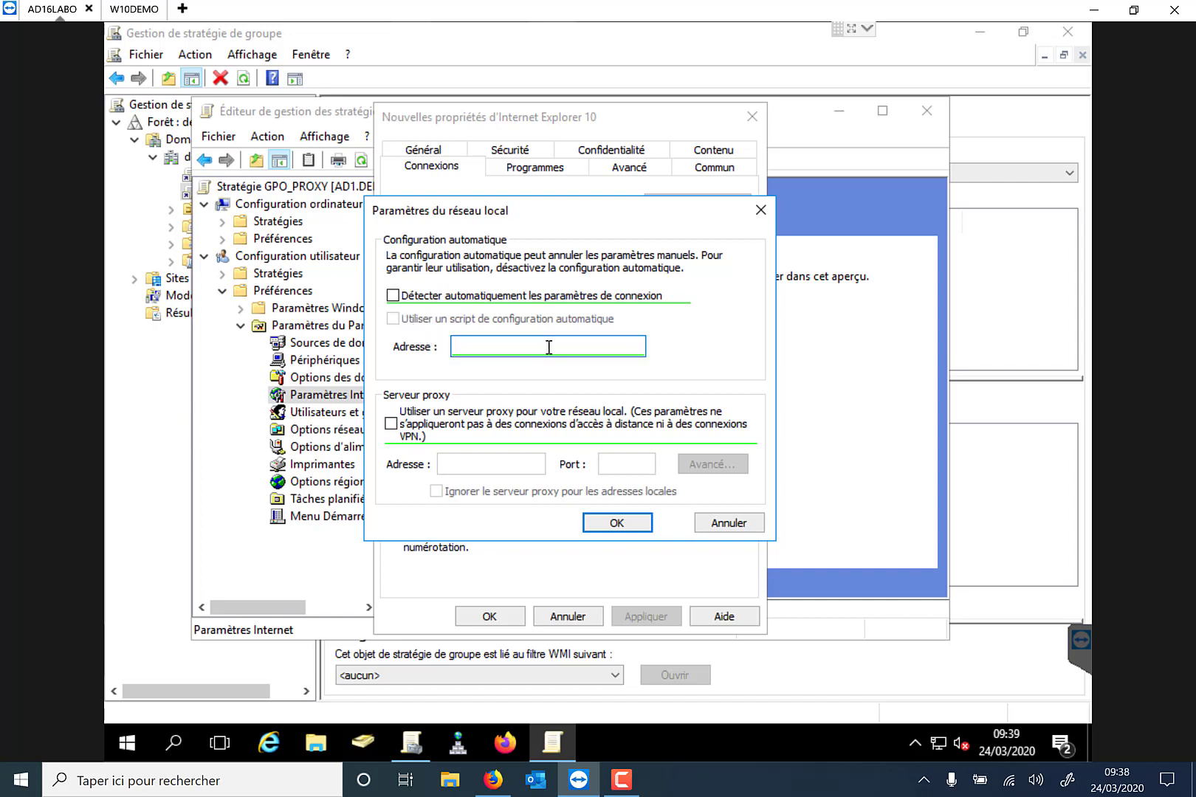
text(http://prx01.demo.local/)
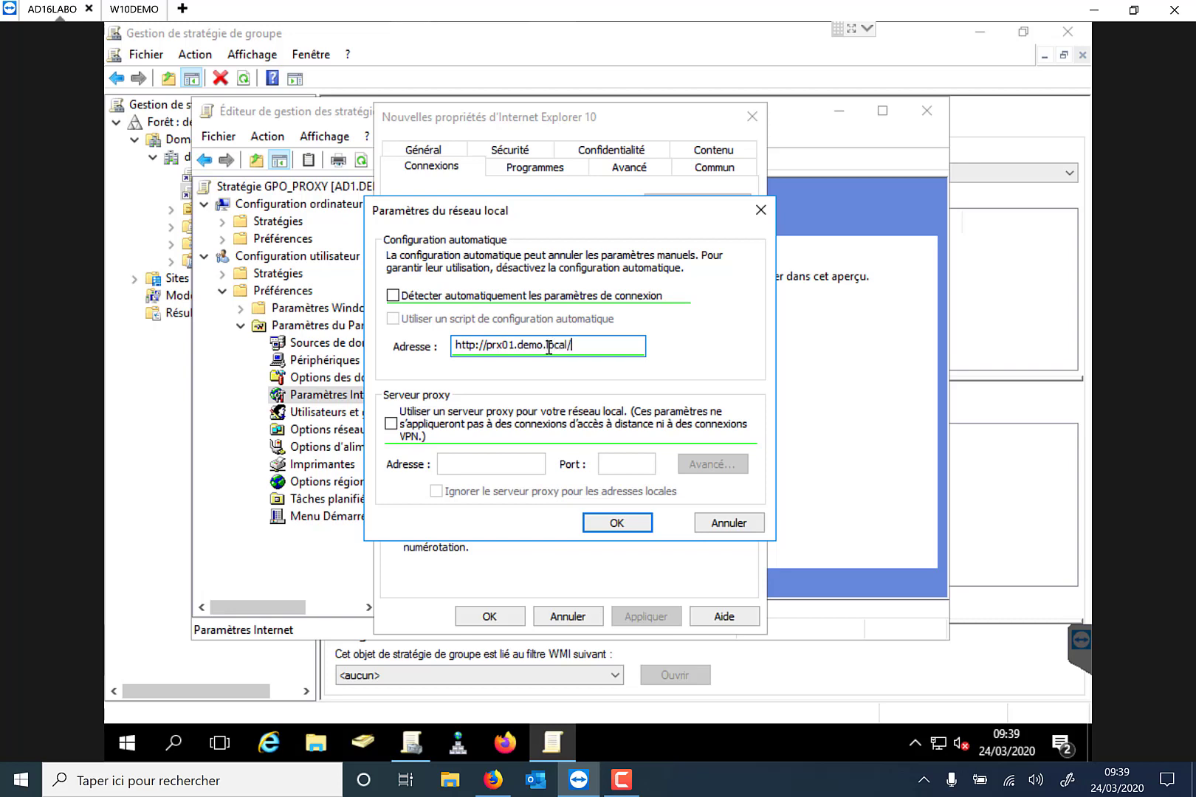
click(615, 523)
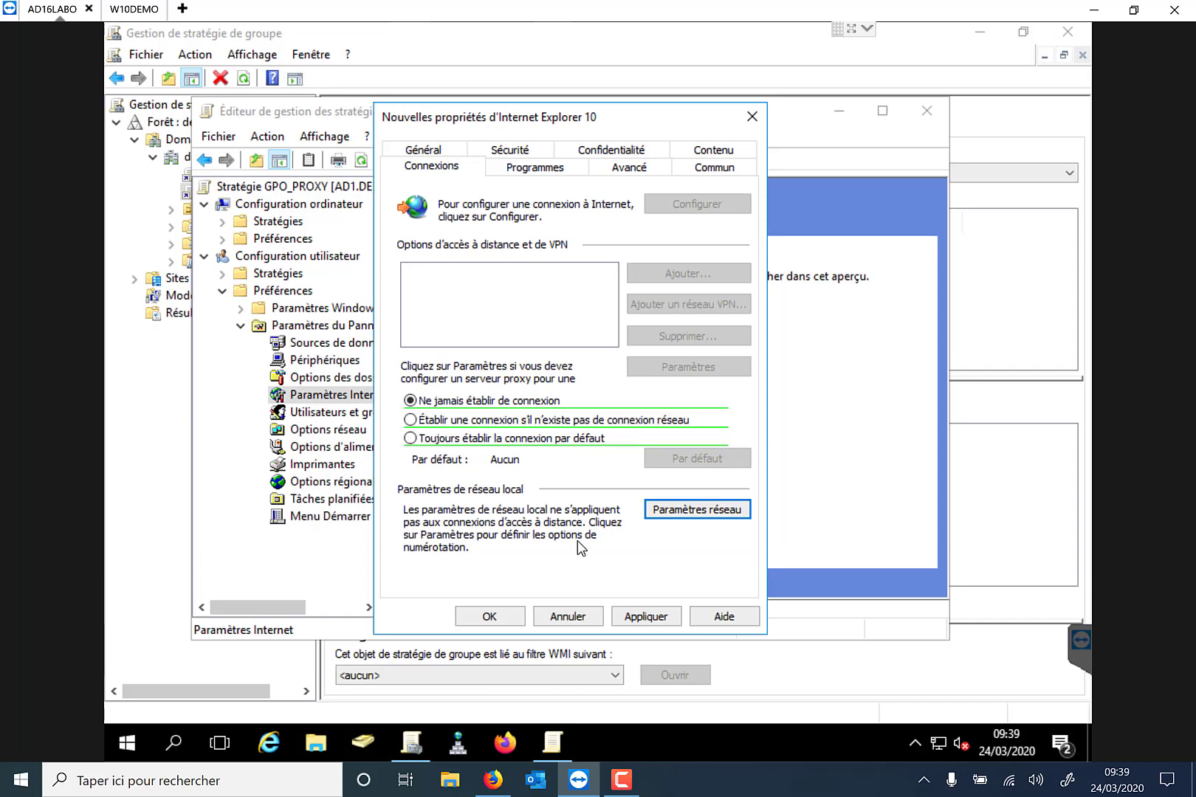
click(635, 620)
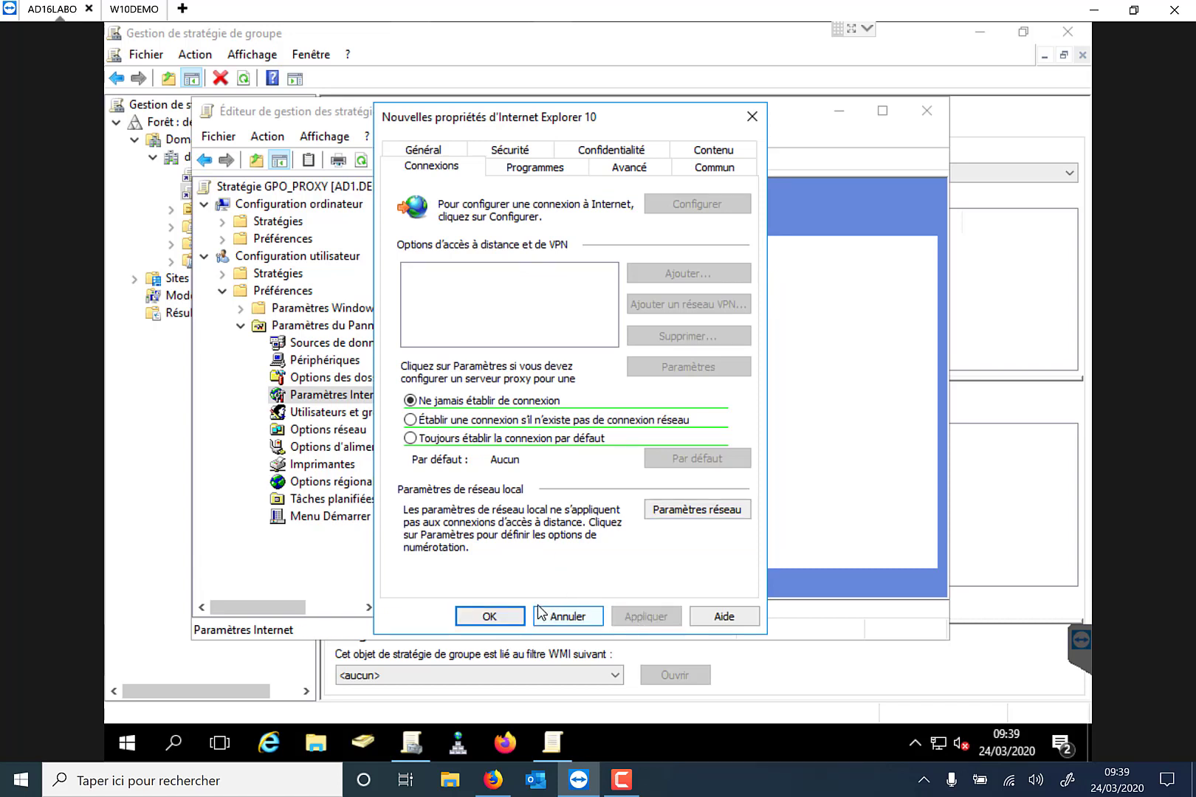
click(515, 617)
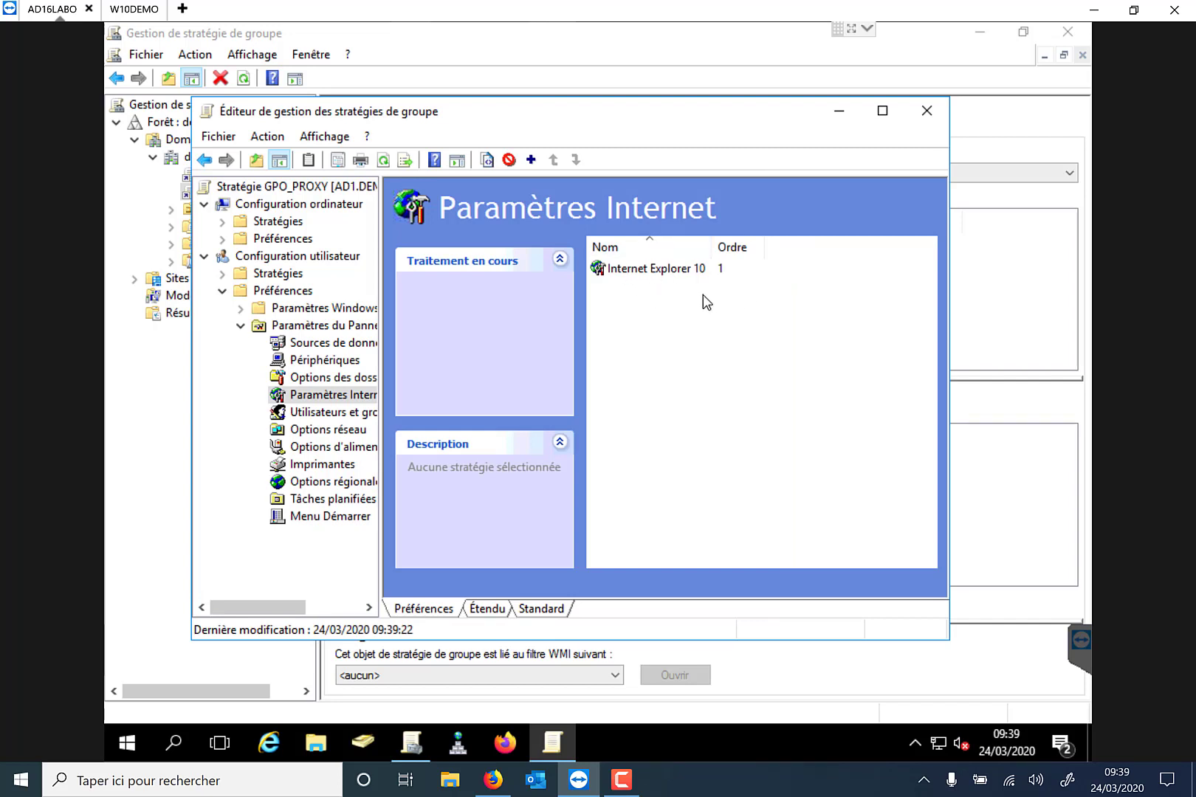
Collapse the user Préférences branch and open Configuration ordinateur > Stratégies > Modèles d'administration.
click(242, 326)
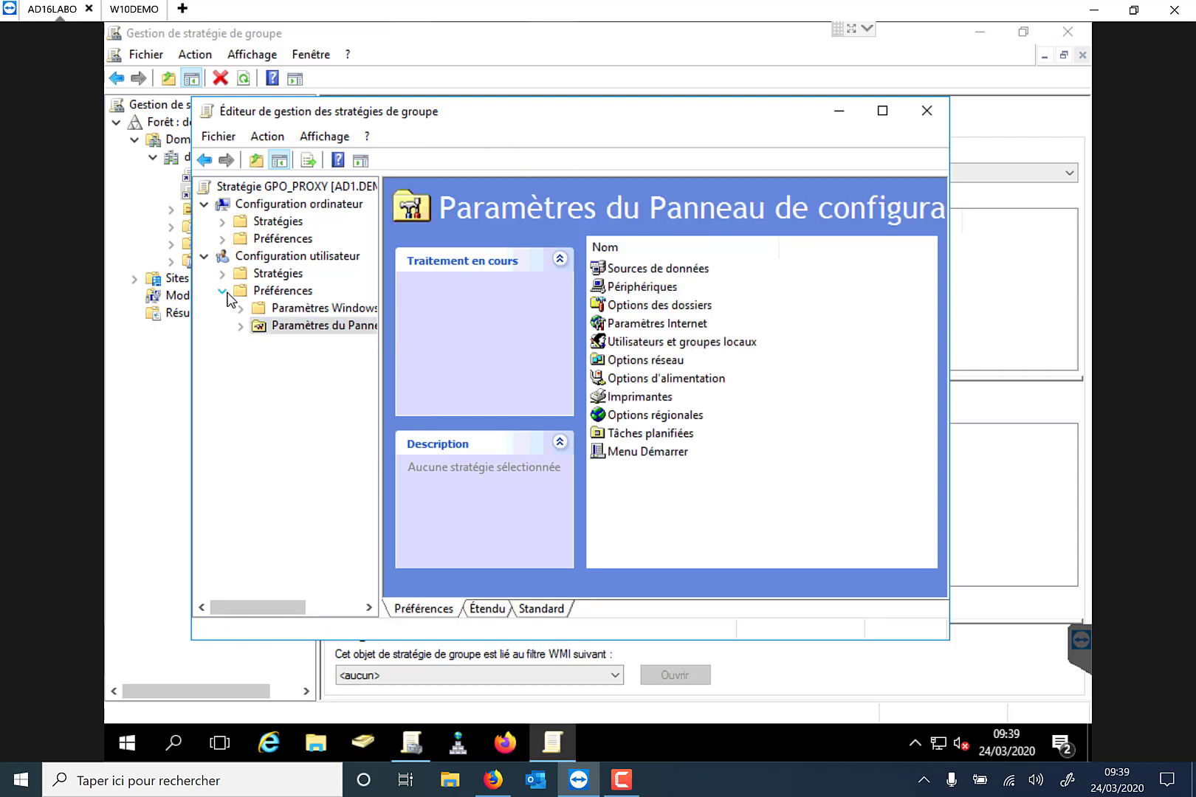
click(225, 292)
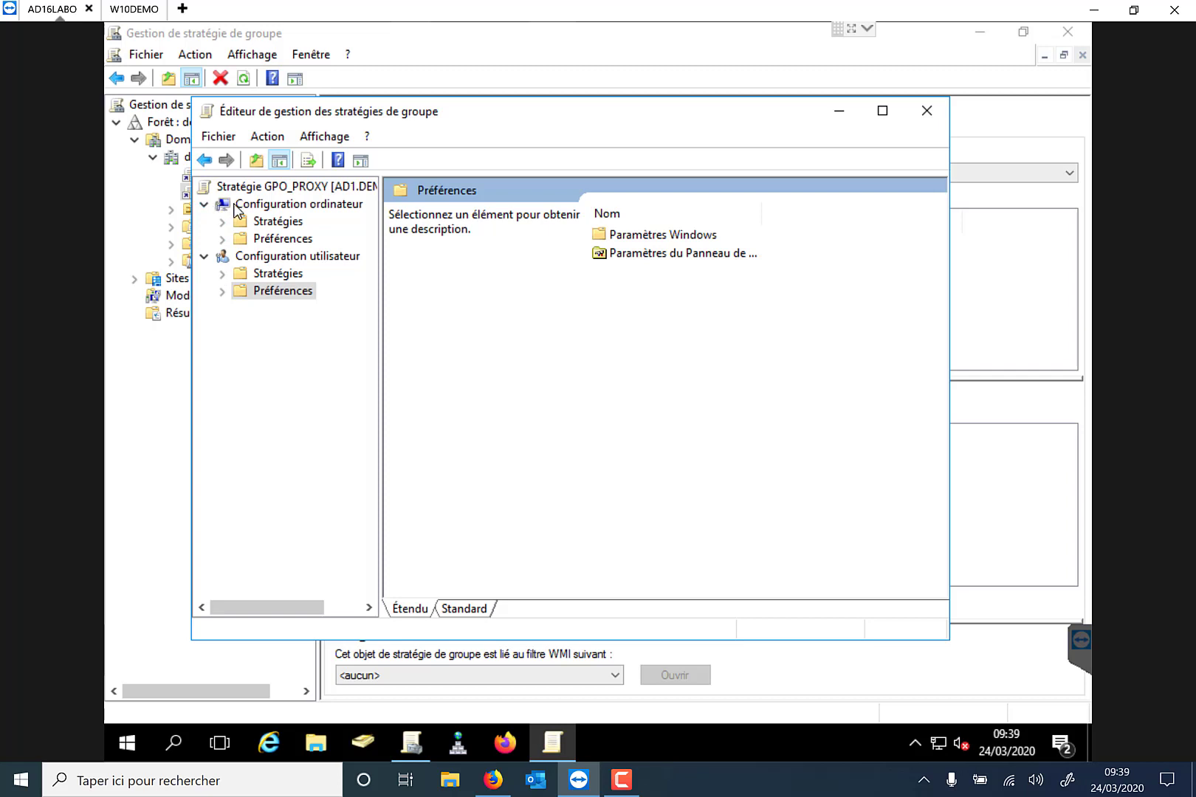
click(222, 221)
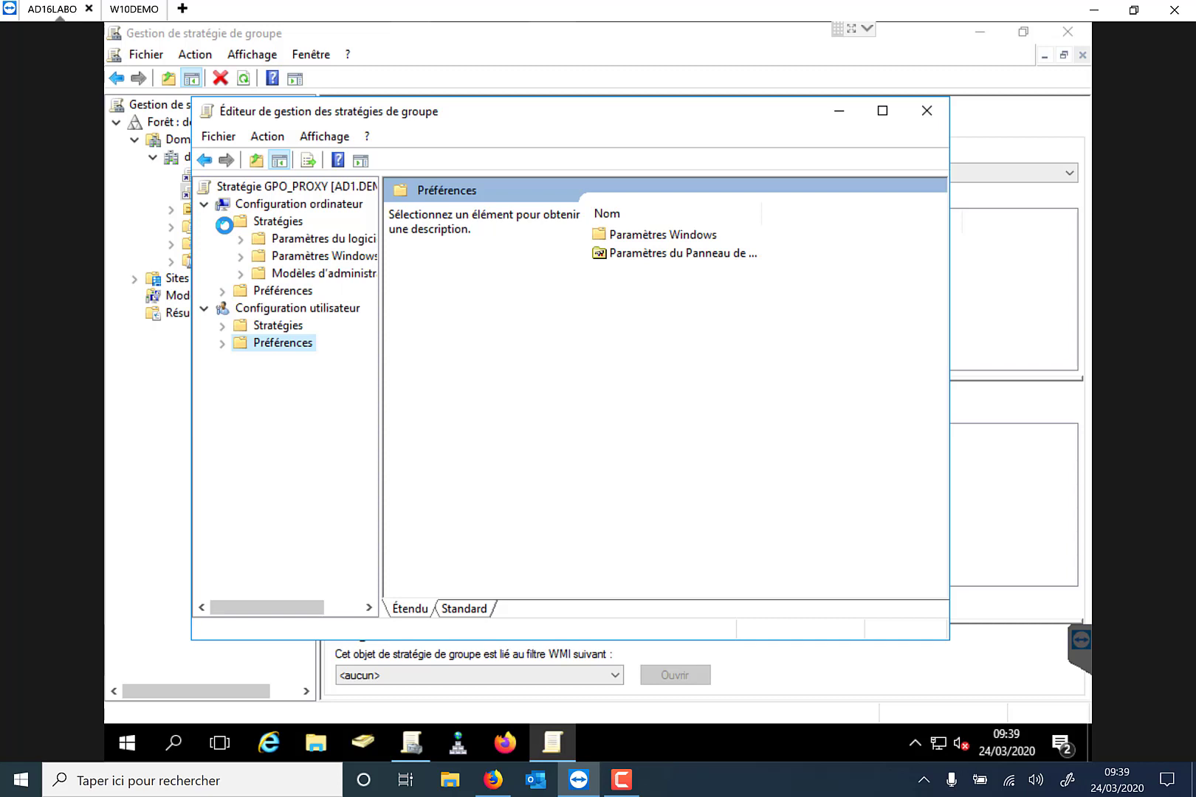
click(255, 274)
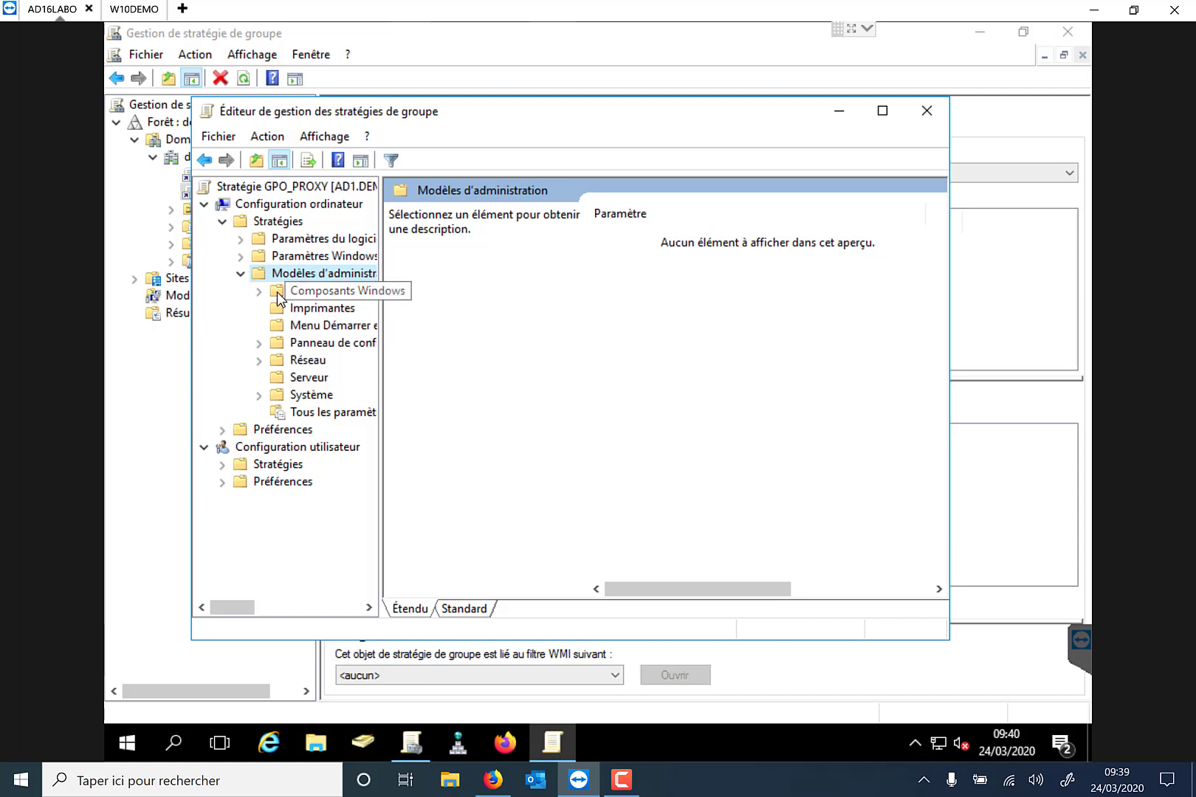
Open the Internet Explorer policy folder under Composants Windows.
click(278, 294)
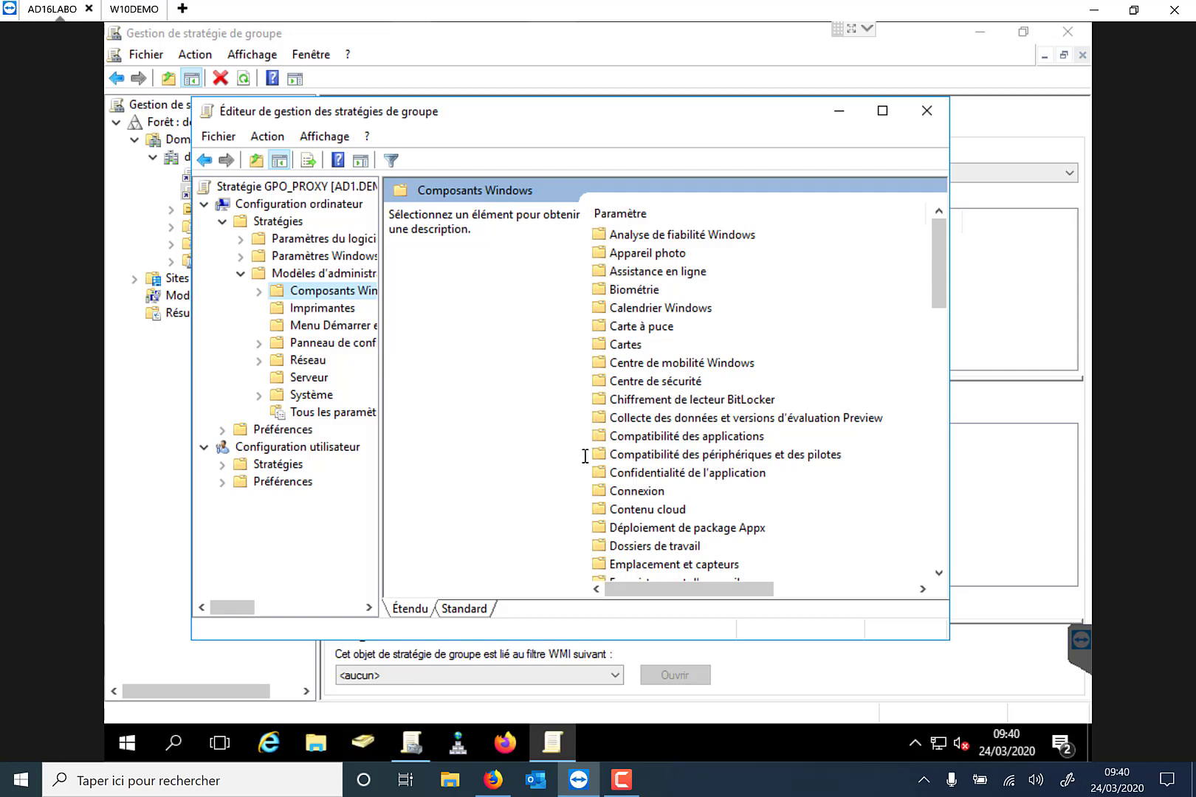
scroll(673, 480, down, 5)
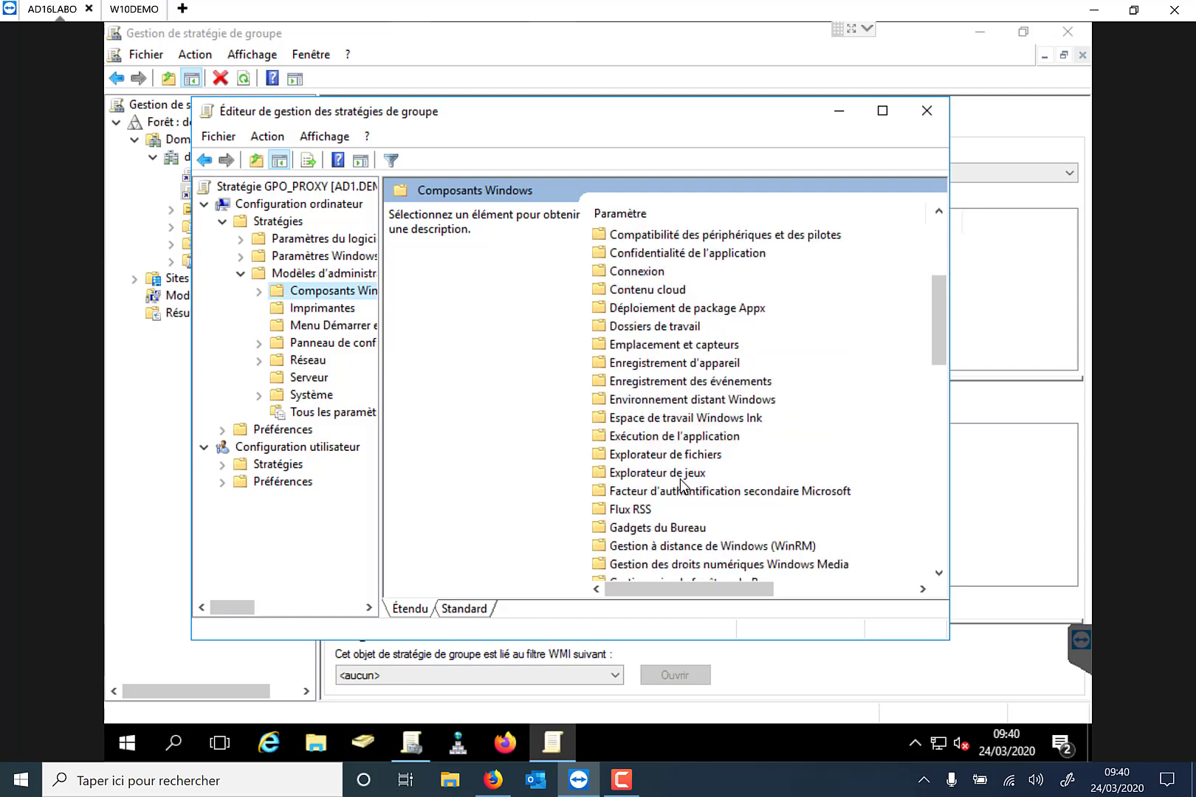
scroll(681, 484, down, 3)
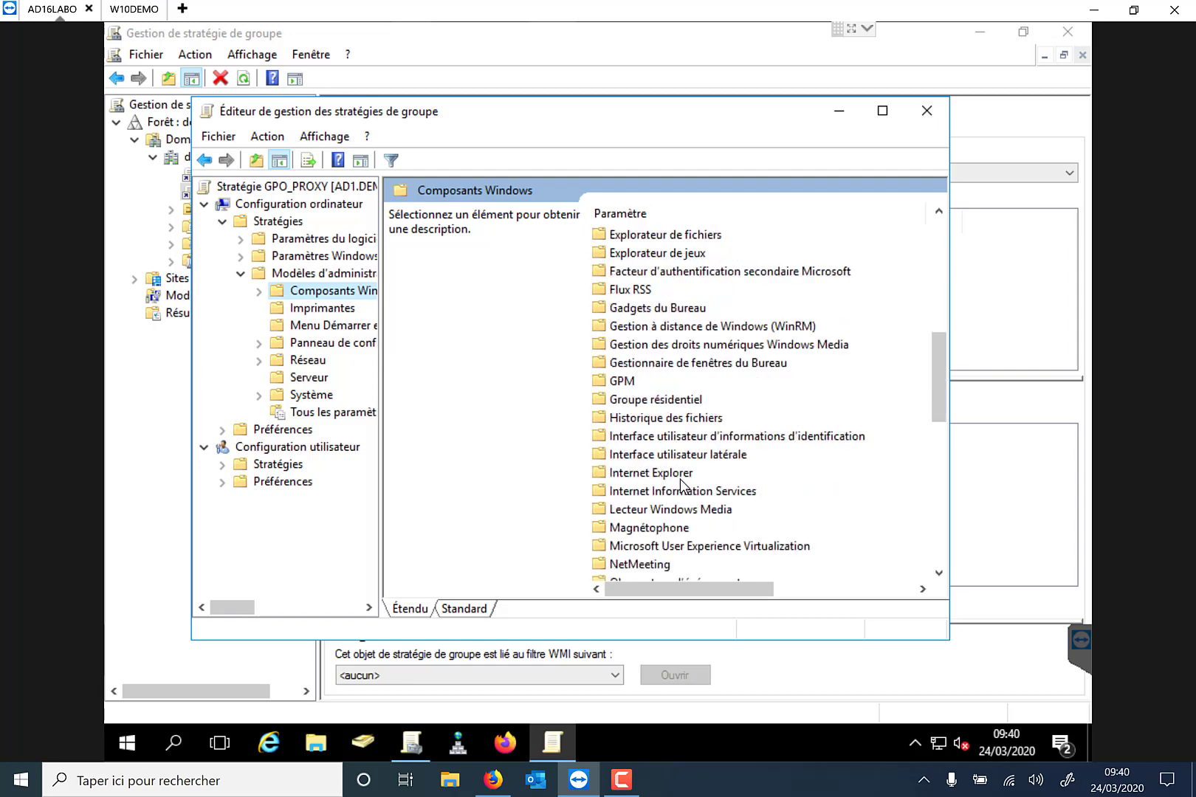
click(681, 478)
double_click(680, 478)
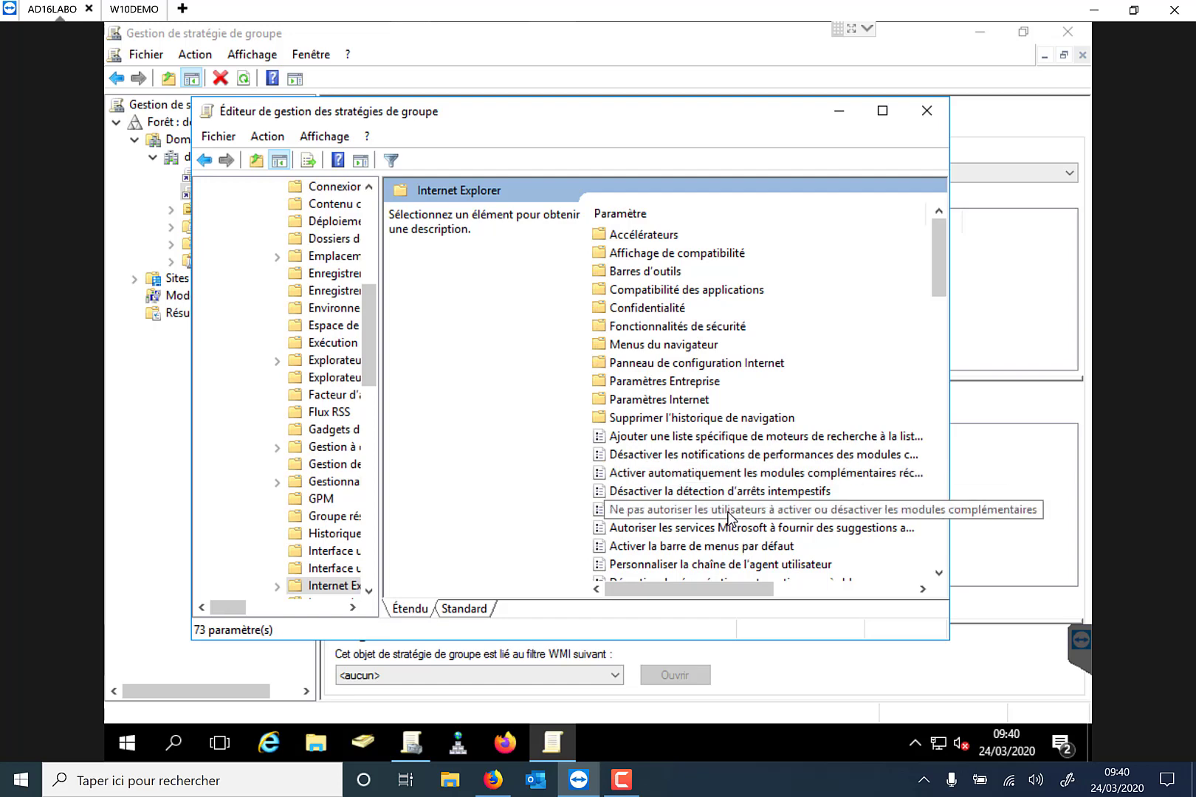
Sort the settings by Paramètre and select 'Désactiver la modification des paramètres de connexion'.
click(649, 215)
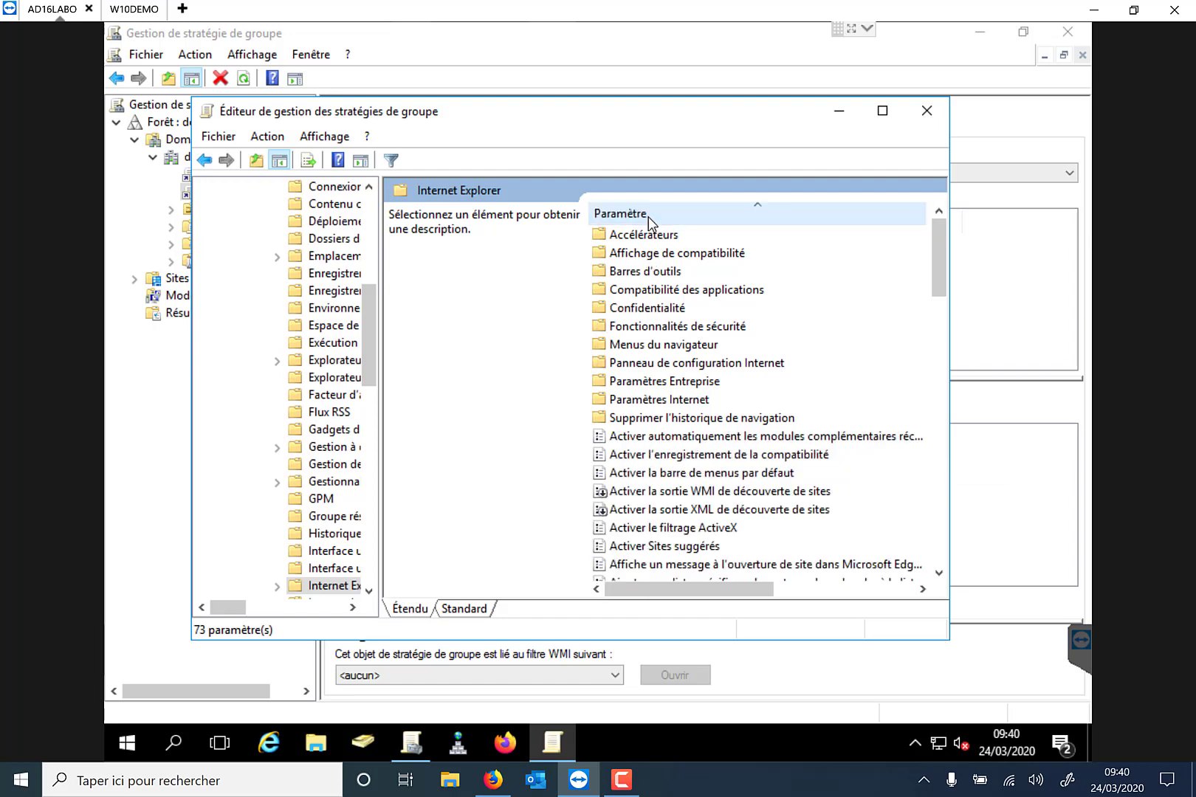
scroll(722, 532, down, 5)
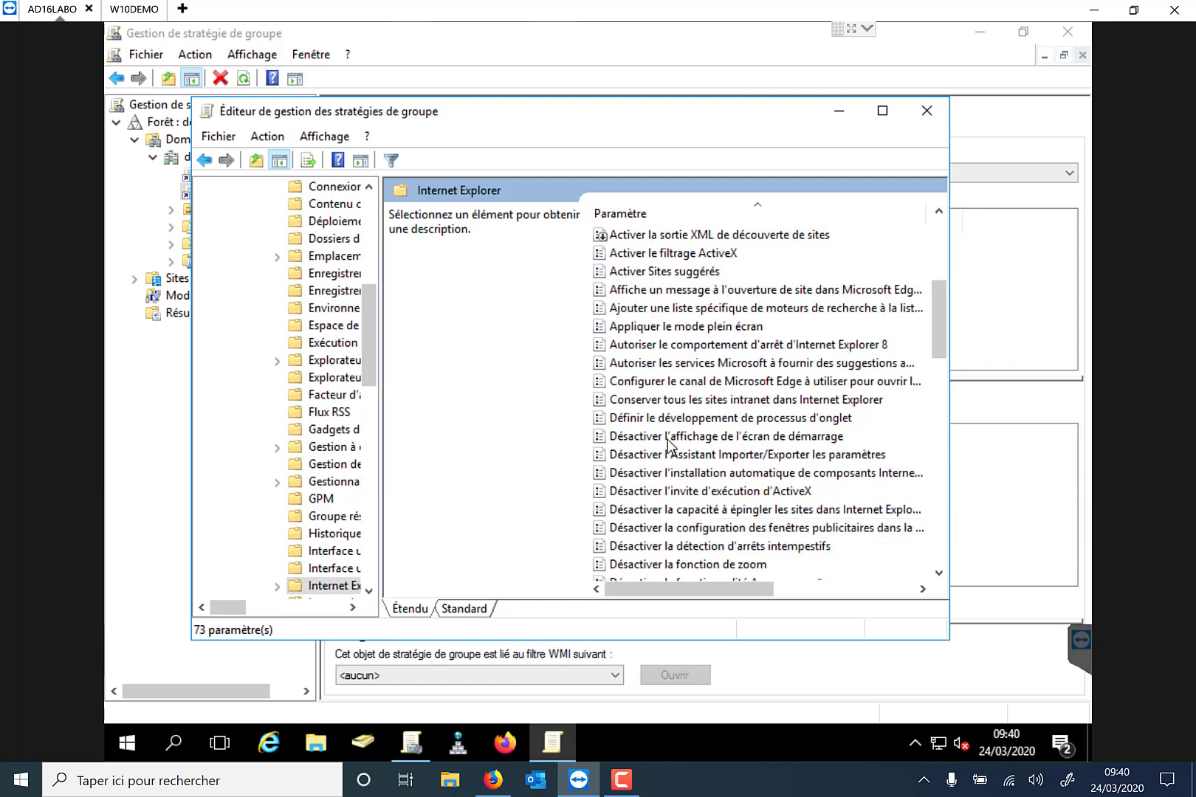
scroll(709, 535, down, 1)
scroll(709, 535, down, 3)
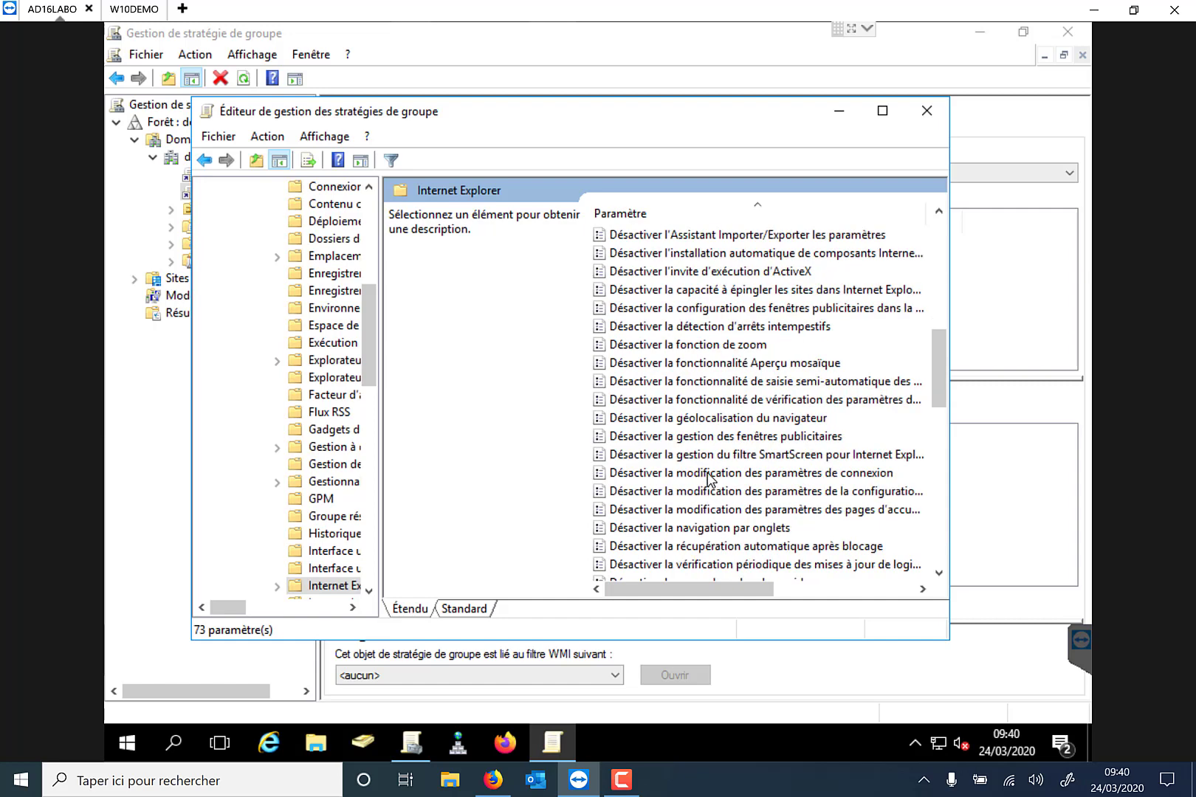
click(709, 476)
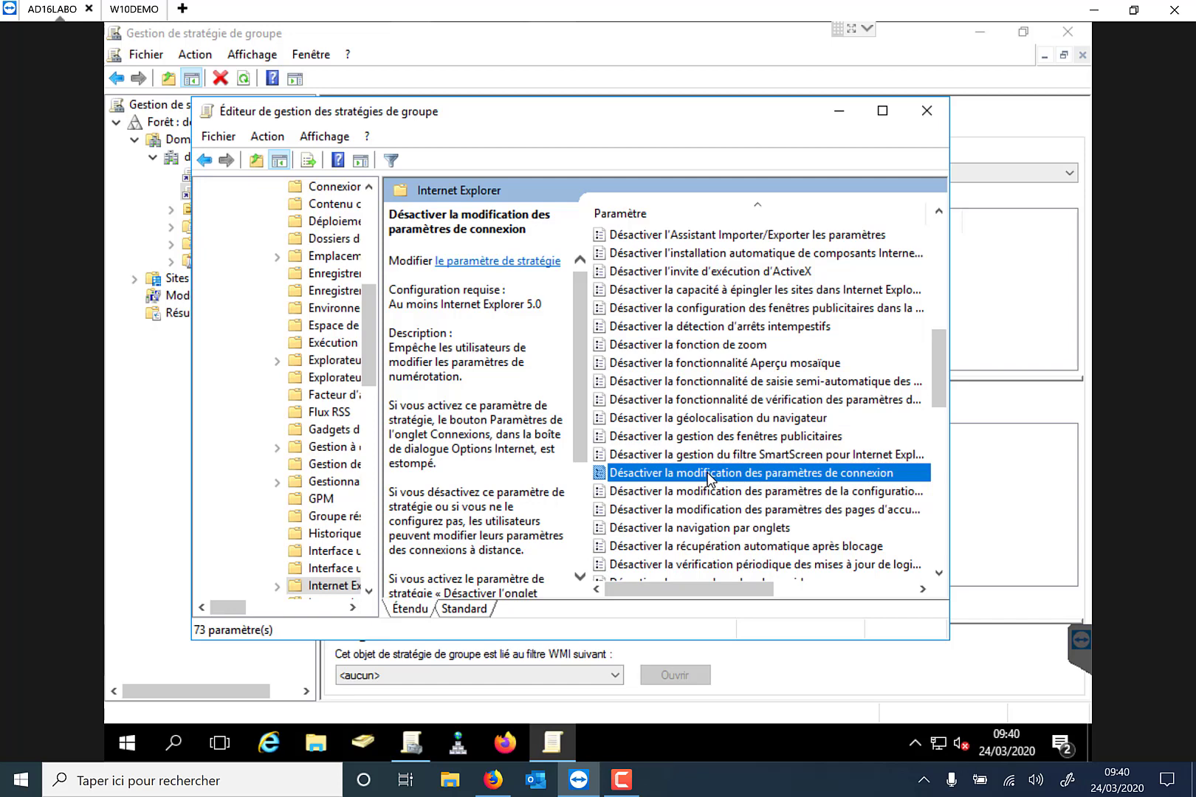
Set 'Désactiver la modification des paramètres de connexion' to Activé, apply it, and close the editor.
double_click(709, 476)
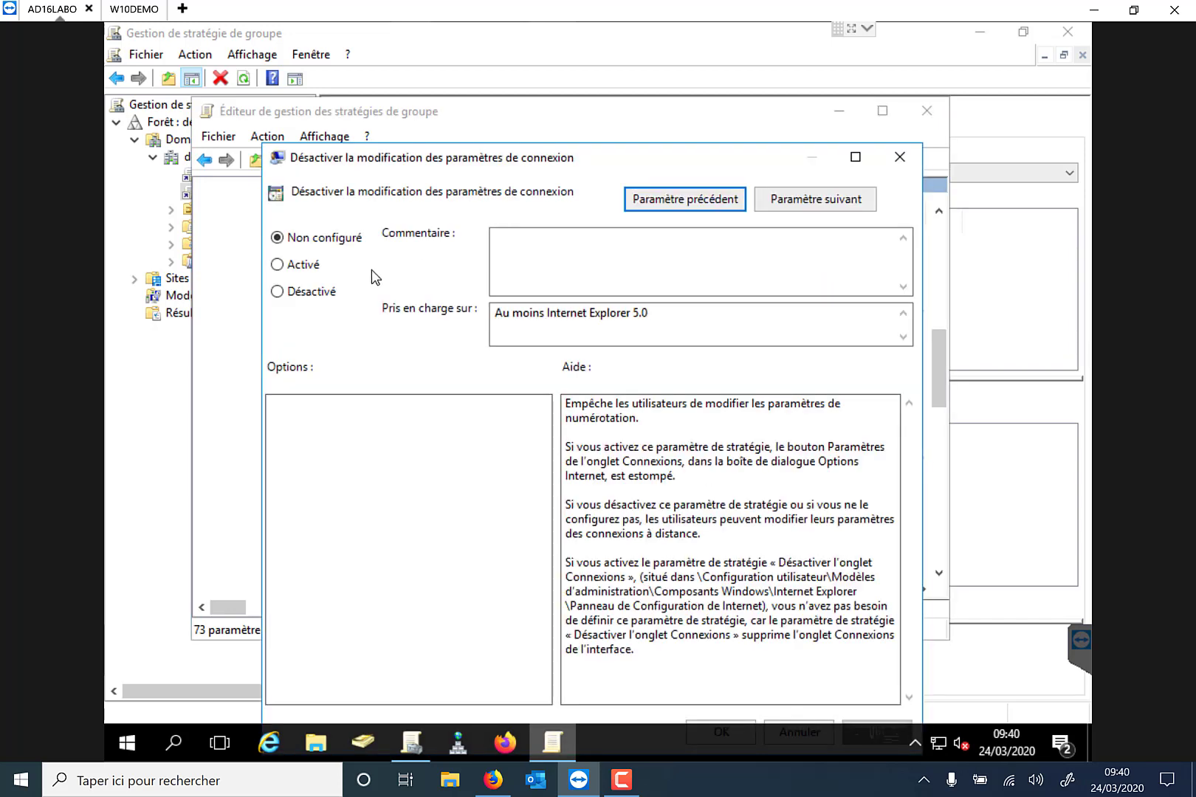
click(311, 267)
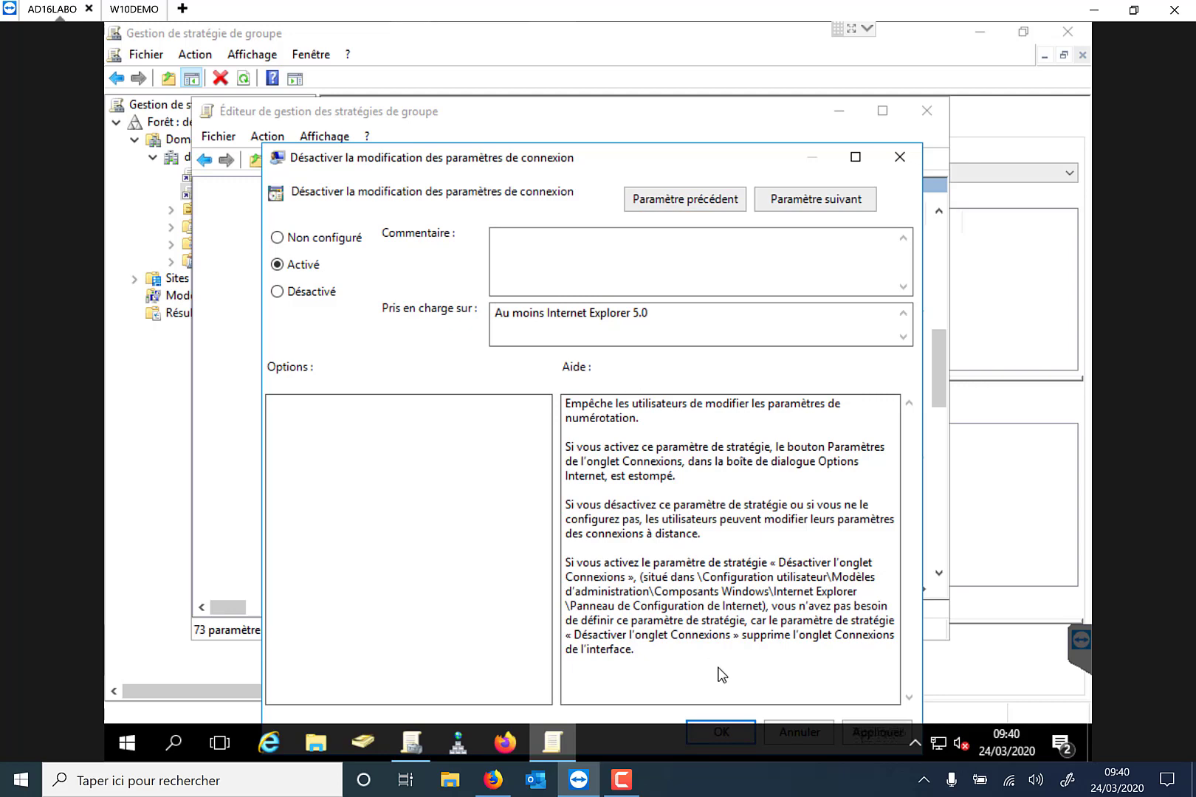
click(856, 158)
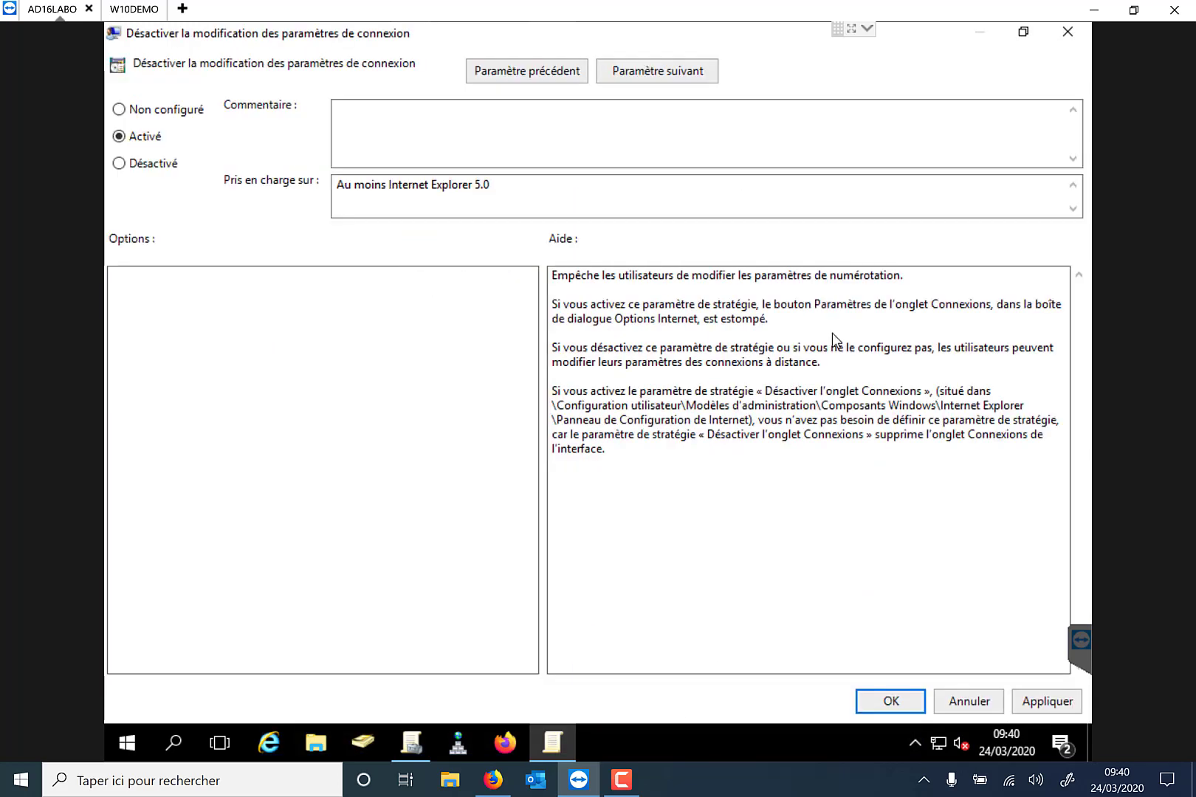
click(1047, 701)
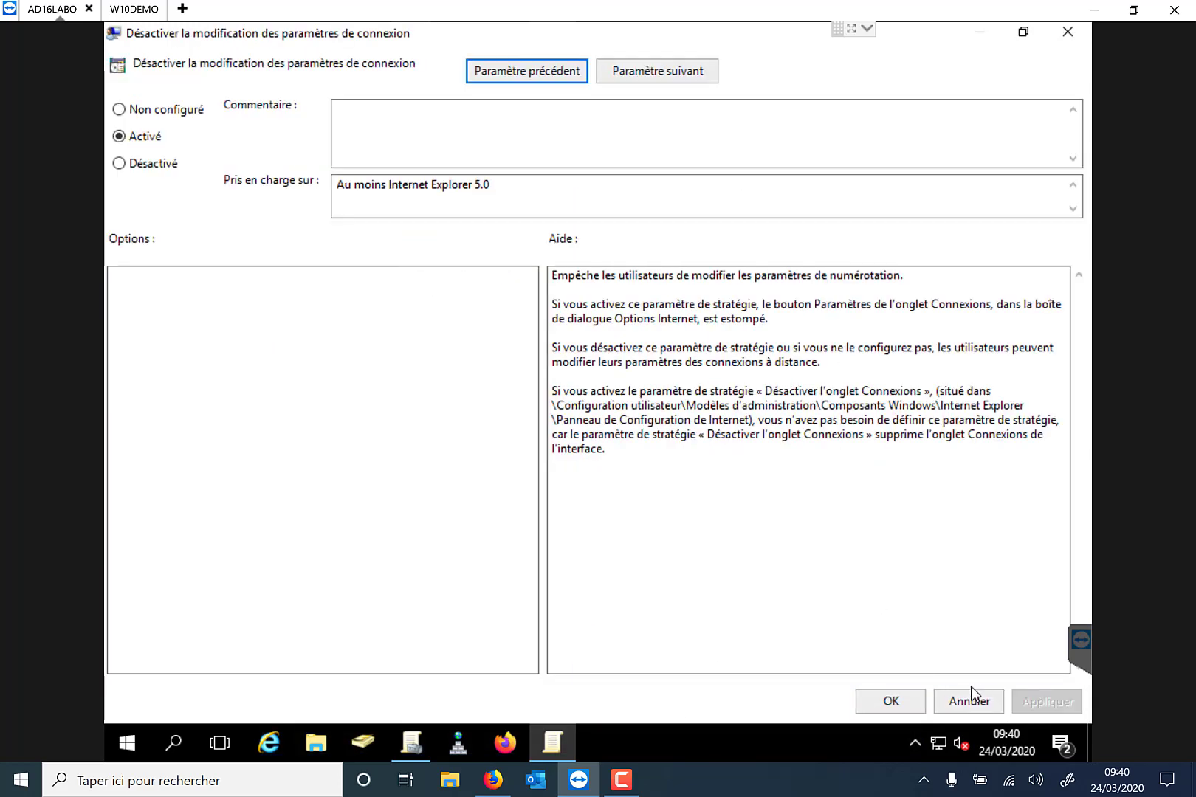
click(907, 705)
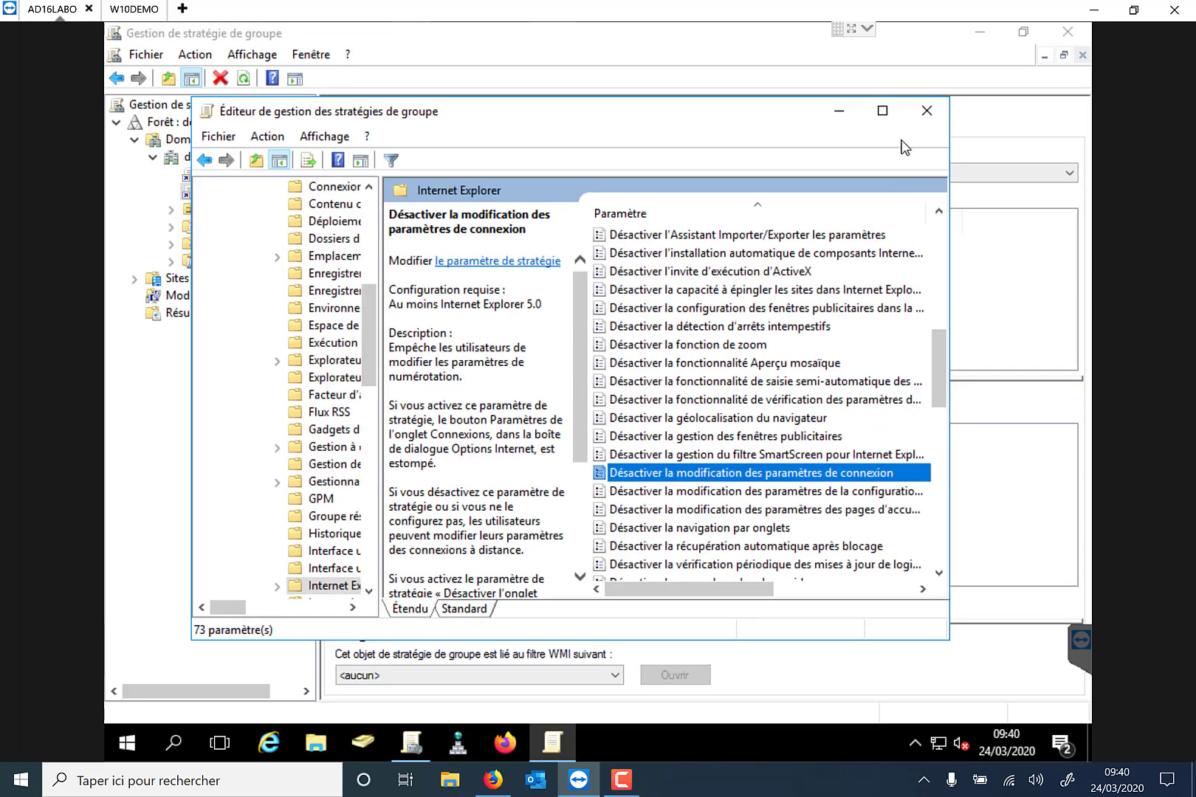
click(924, 110)
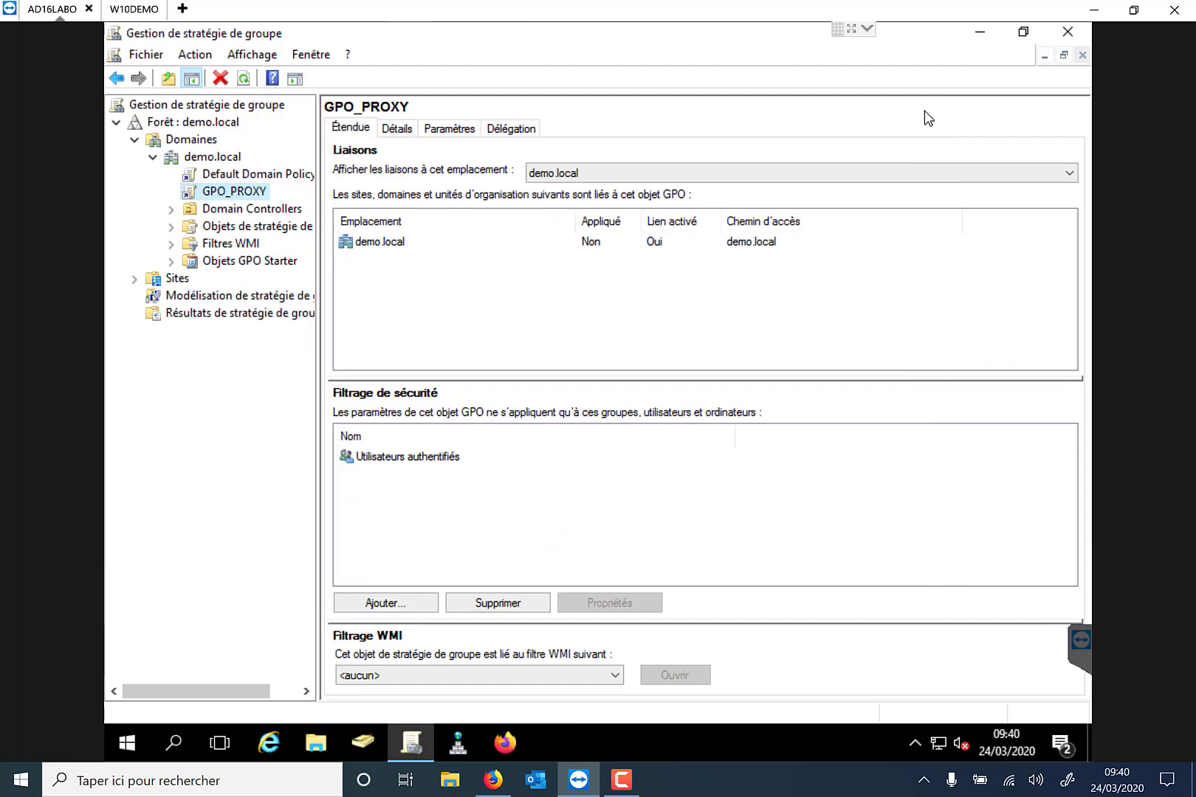
Review GPO_PROXY's Paramètres report, expanding Modèles d'administration and Paramètres Internet, then close the console.
click(446, 129)
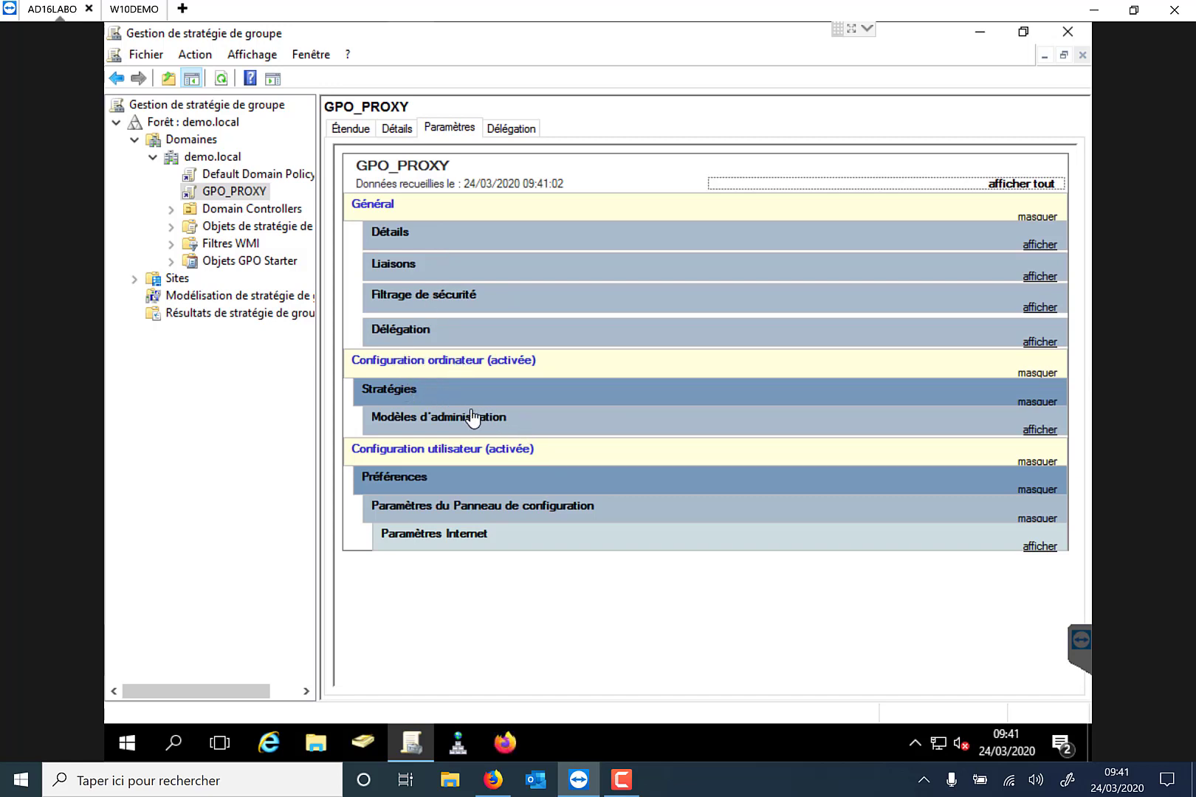
click(1040, 433)
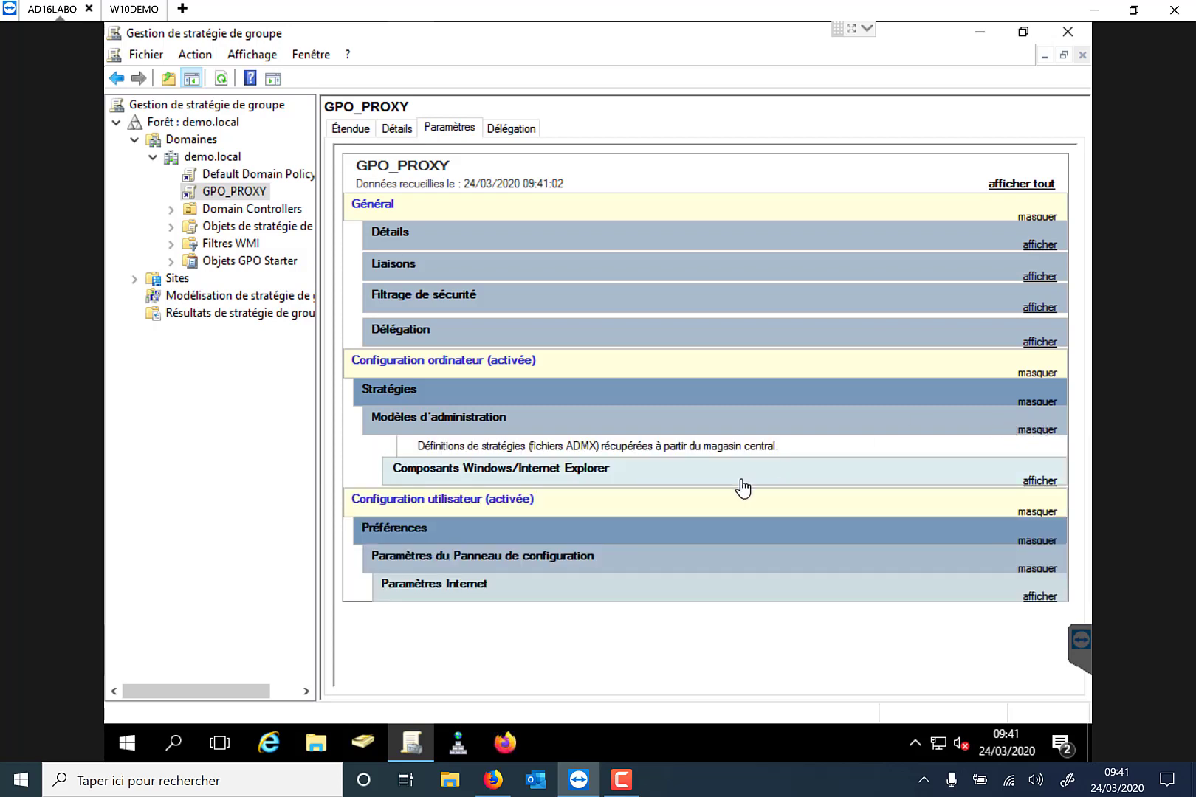
click(1032, 481)
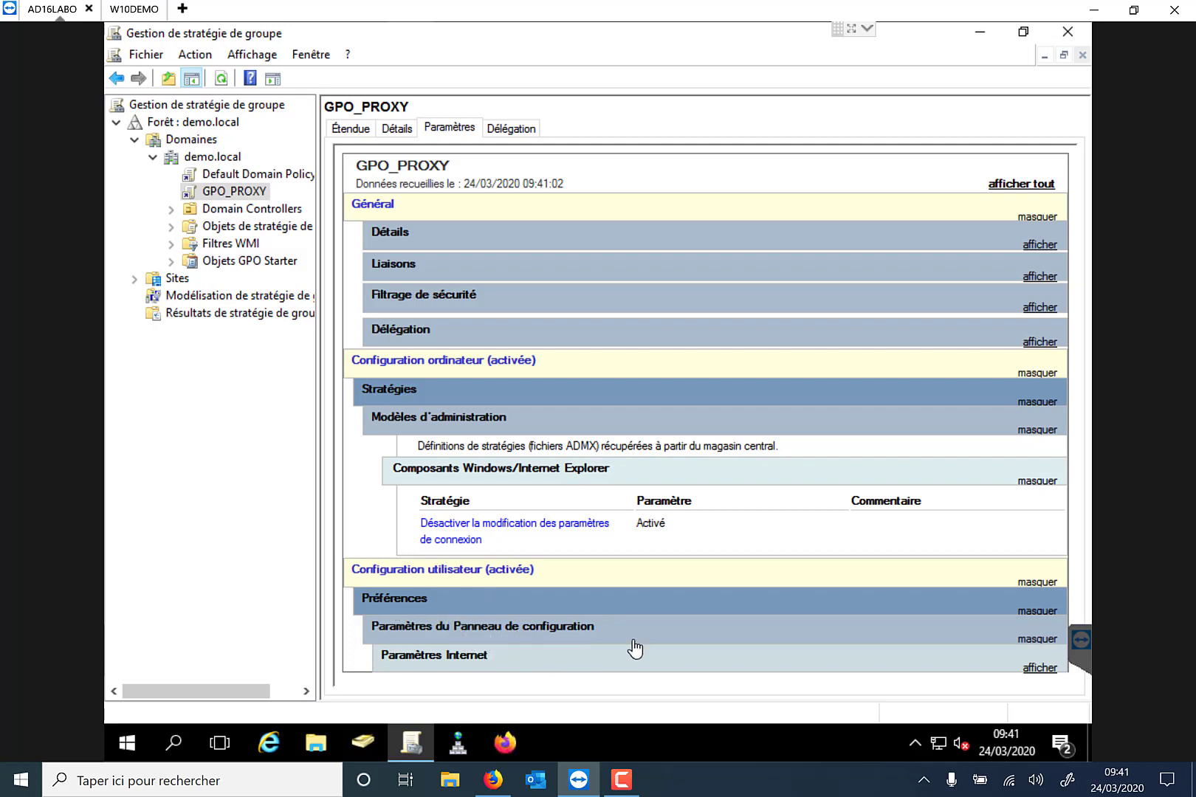
click(1041, 668)
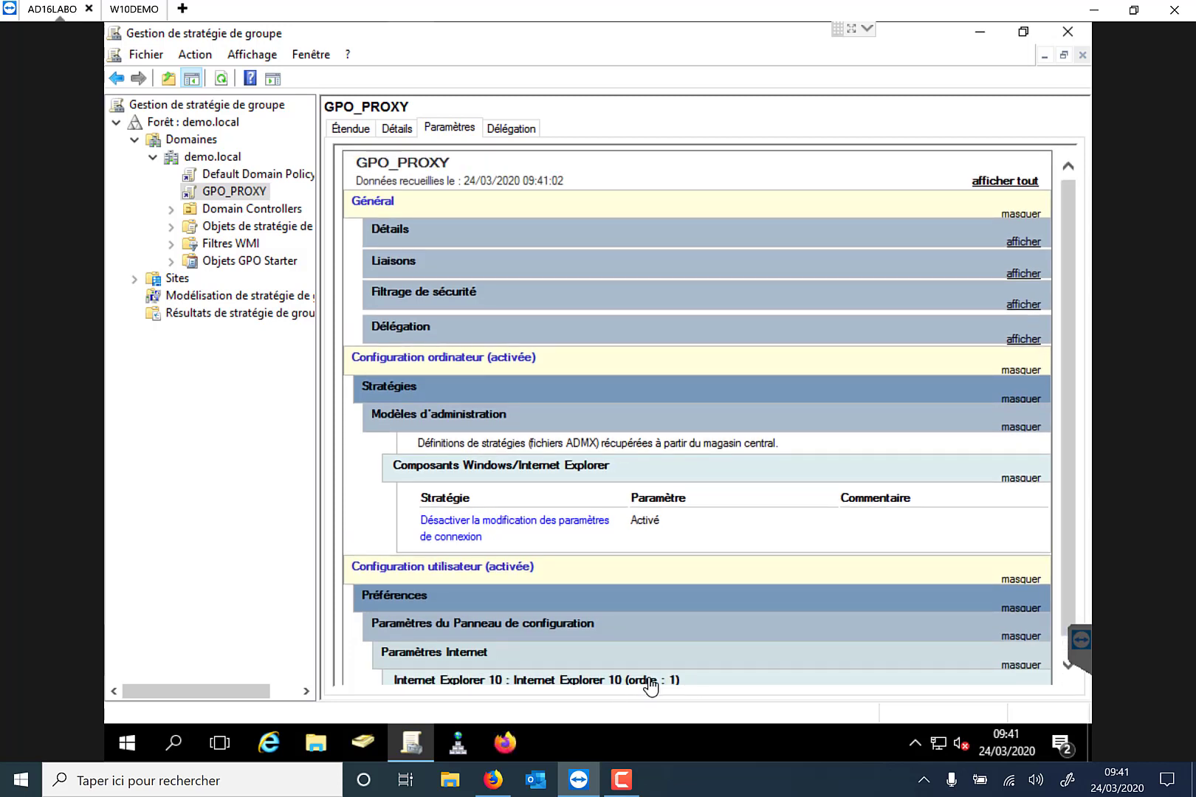
click(1068, 28)
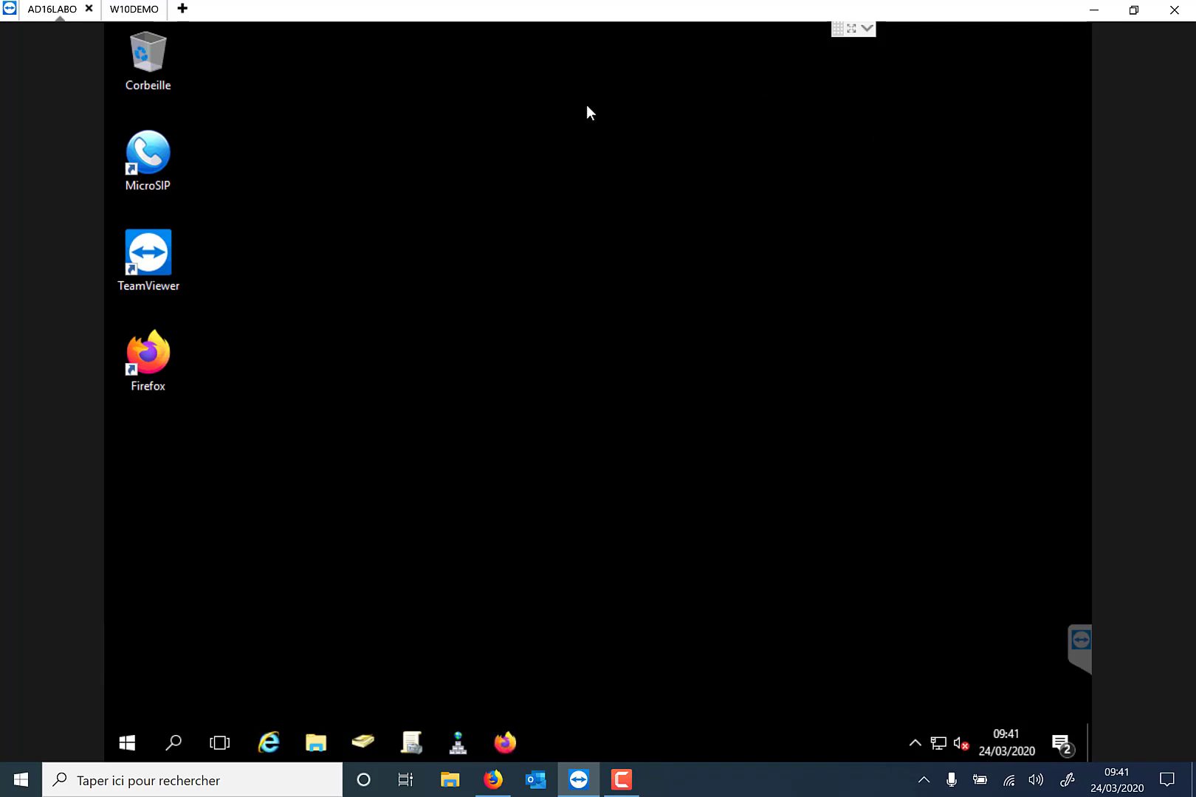
Switch to the W10DEMO client and launch Command Prompt via a 'cmd' search.
click(128, 16)
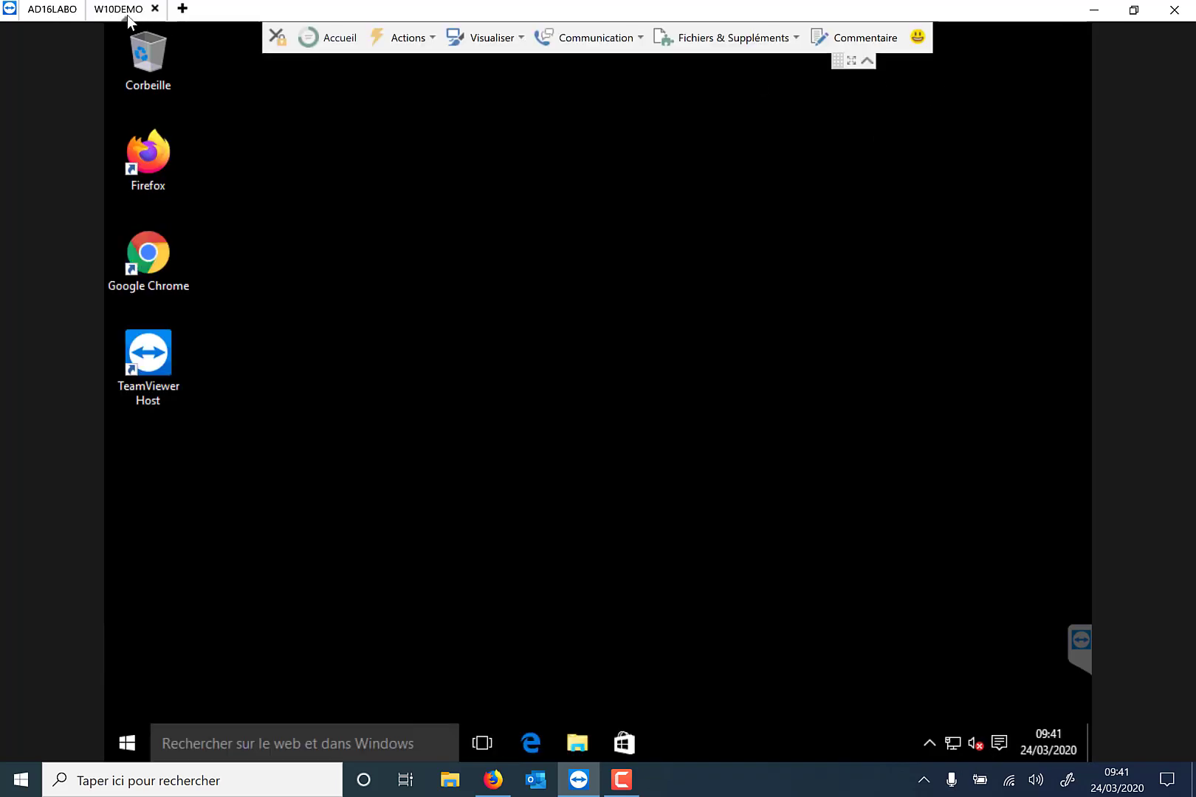
click(867, 59)
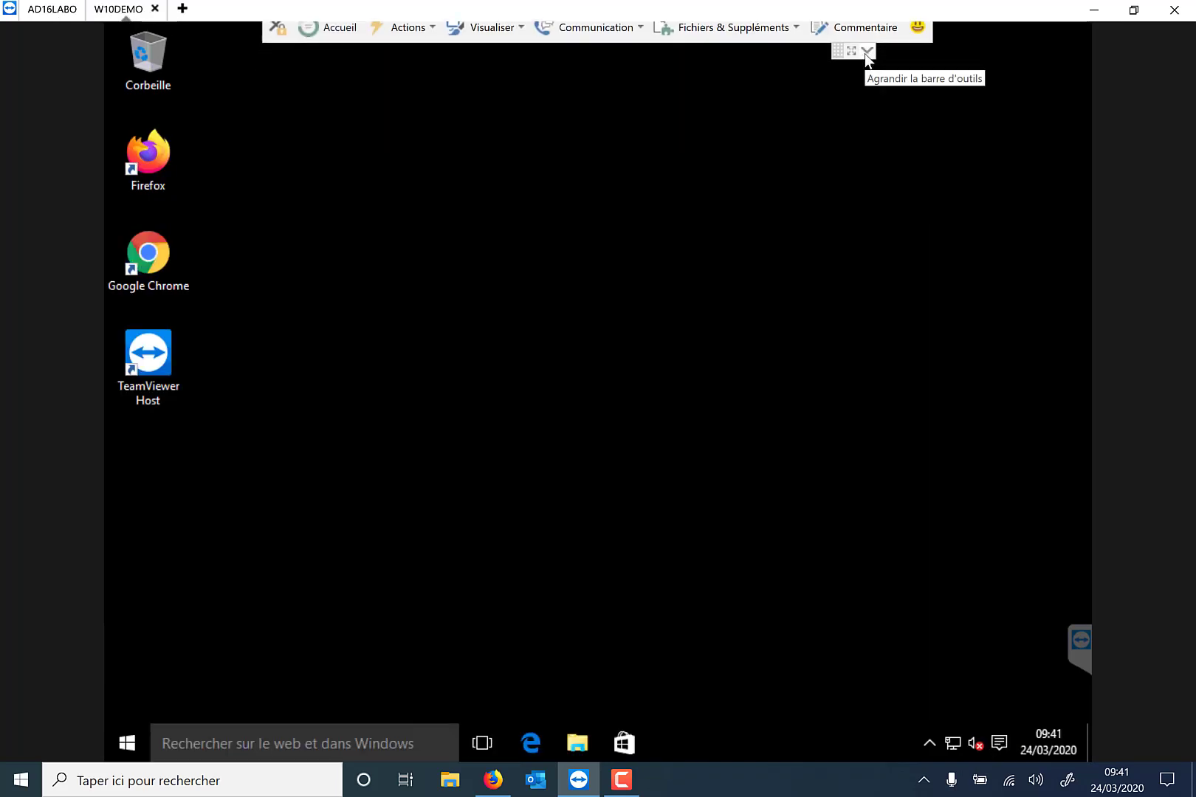
click(279, 736)
text(cm)
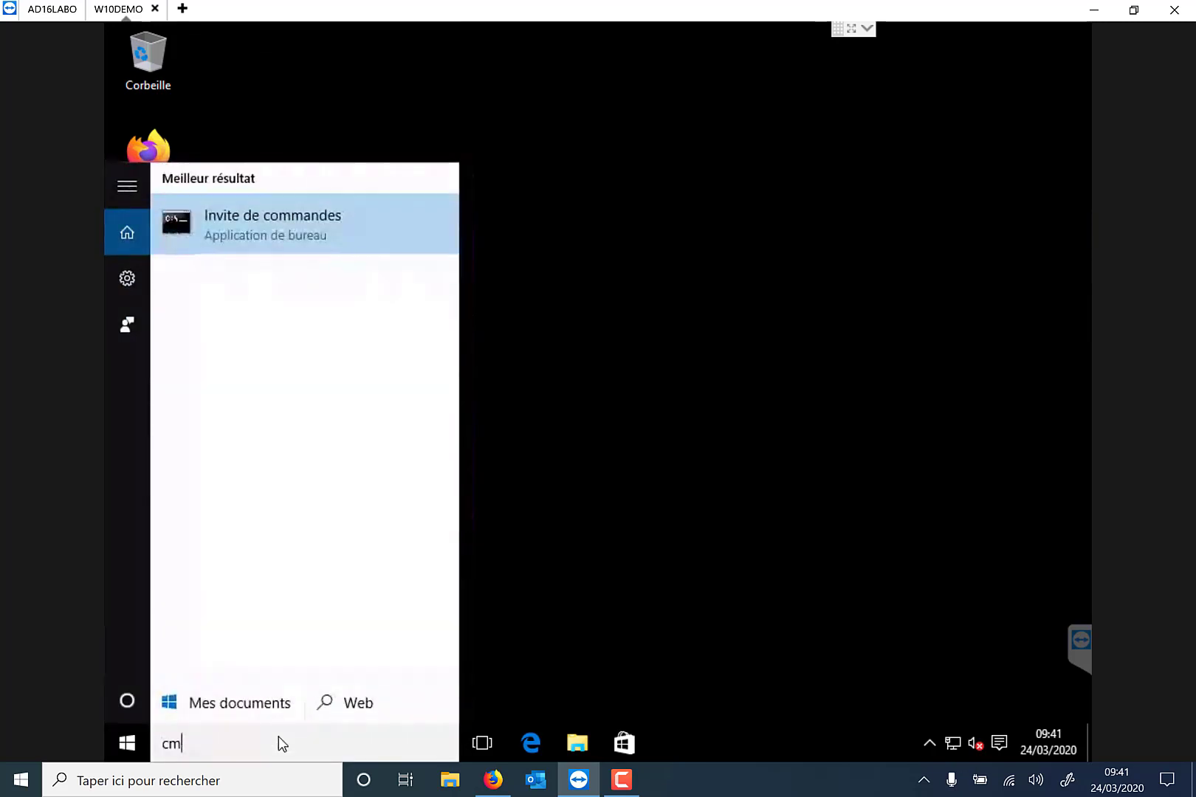
text(d)
key(Return)
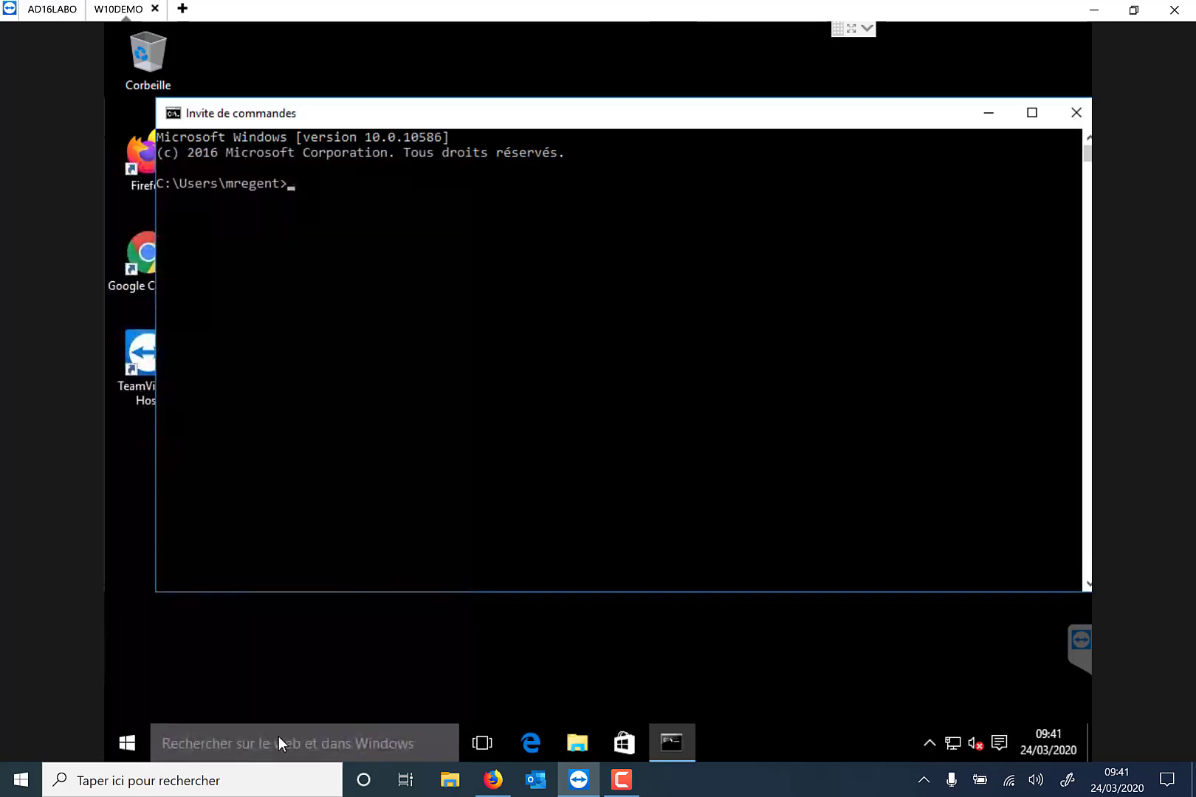
Run gpupdate /force, correcting the typo, then close Command Prompt.
text(gpudate /force)
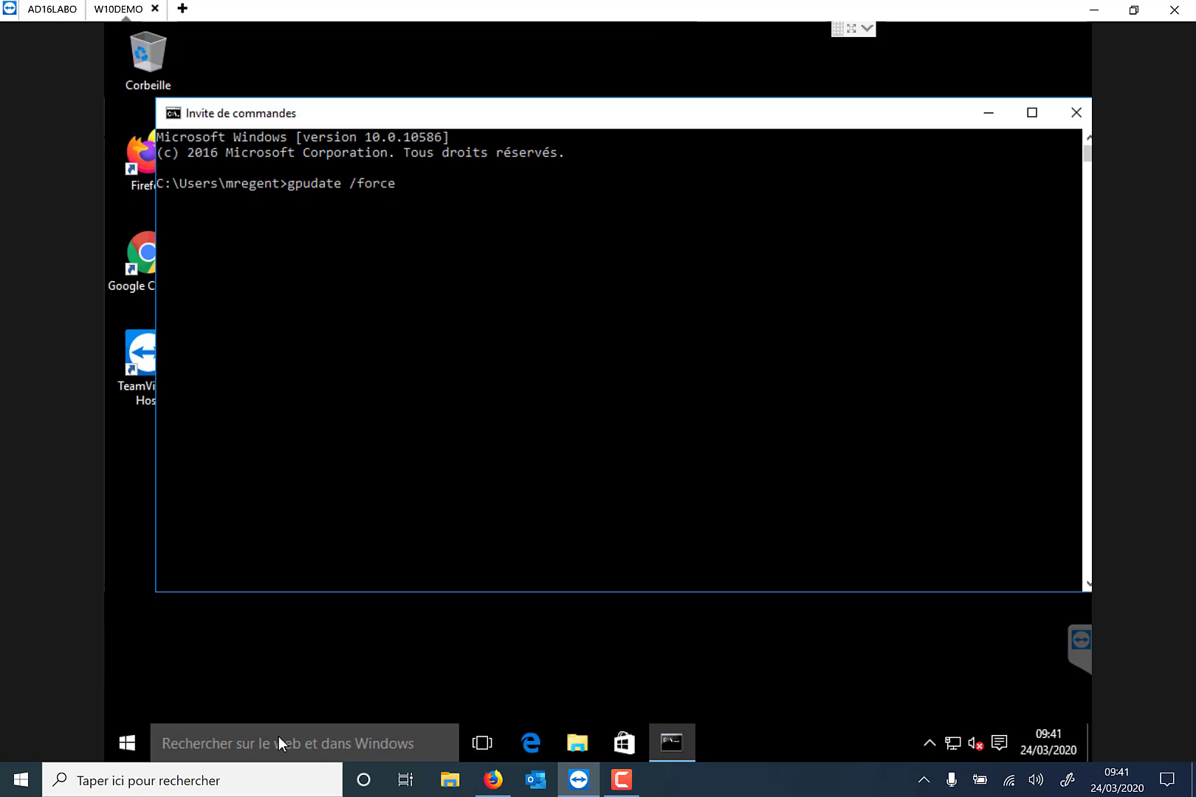
key(Return)
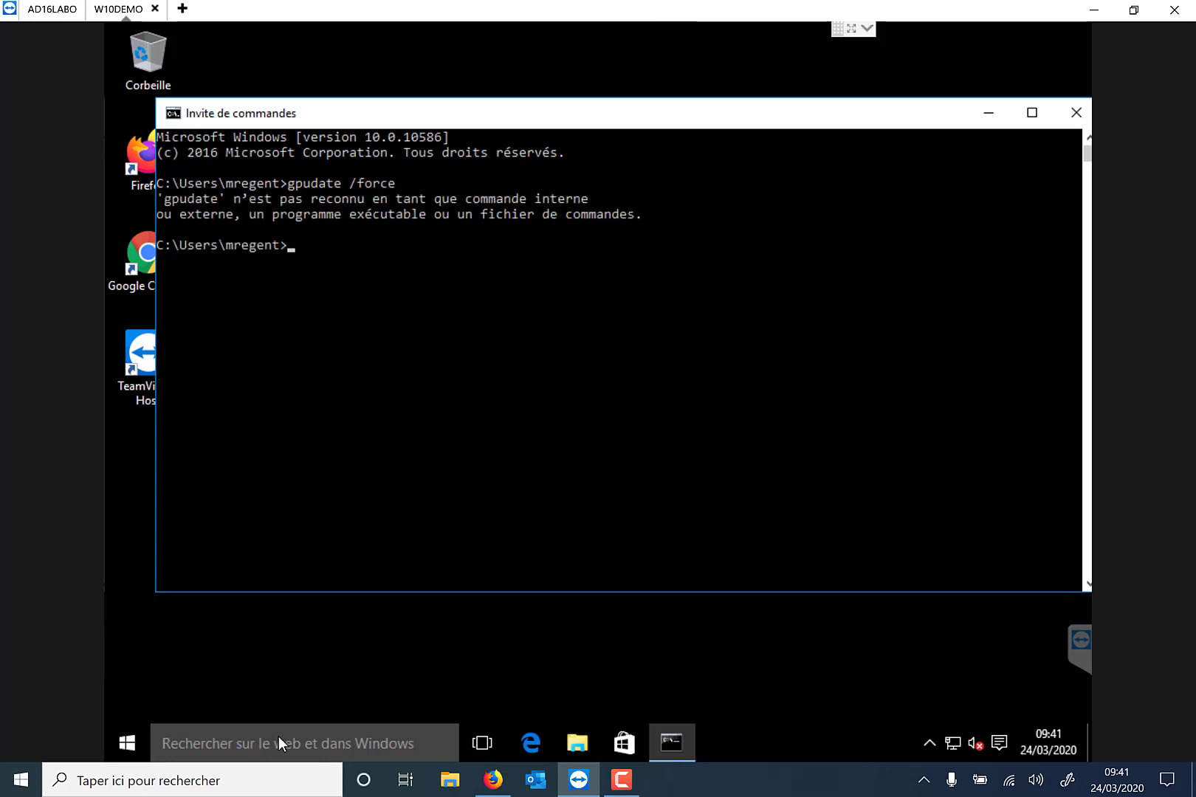
key(Up)
key(BackSpace)
key(BackSpace)
key(BackSpace)
key(BackSpace)
key(BackSpace)
text(date /force)
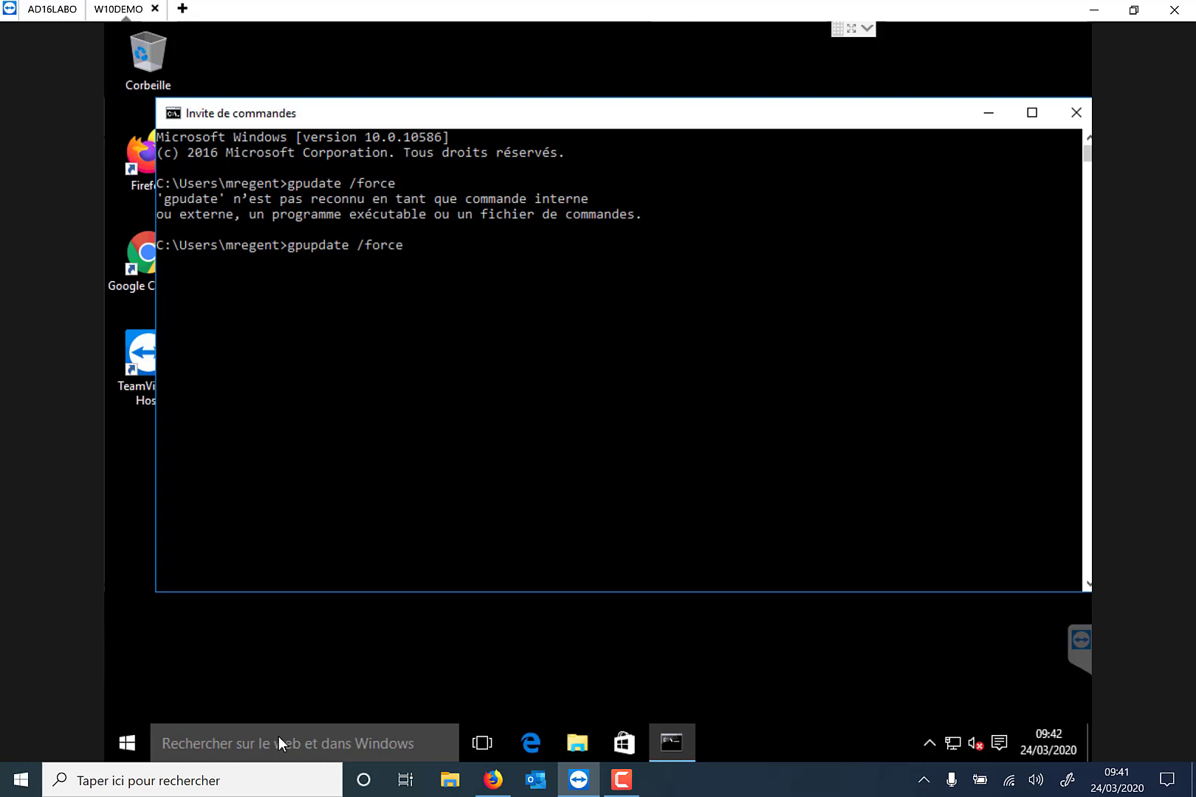
key(Return)
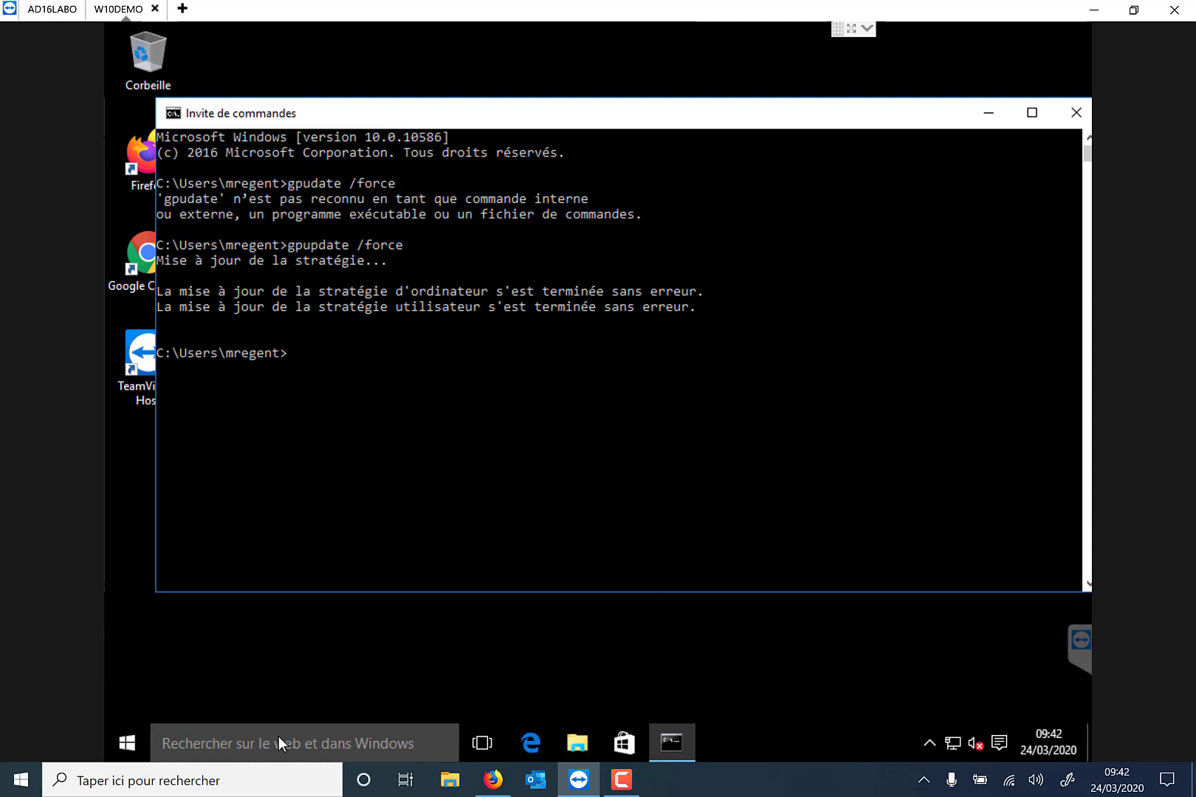
click(1077, 113)
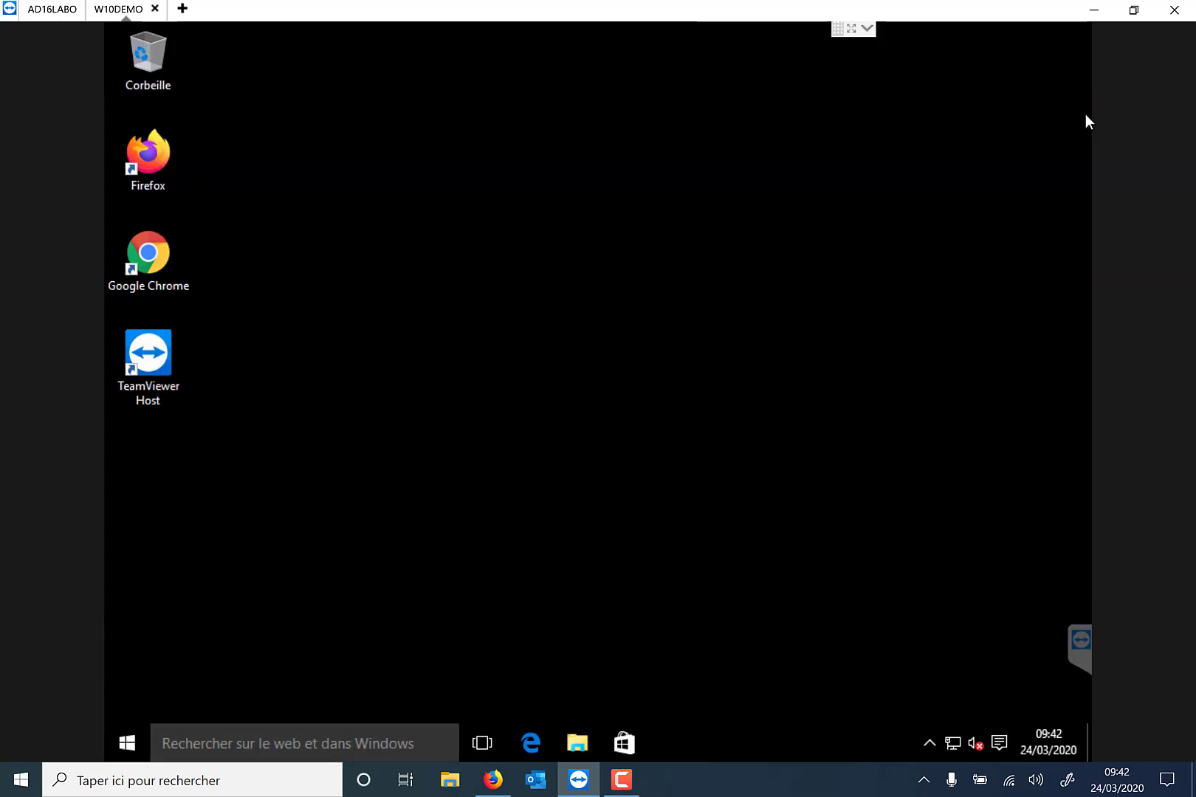
Check Options Internet's Connexions tab for the administrator-locked LAN settings, then close it.
click(302, 738)
text(option)
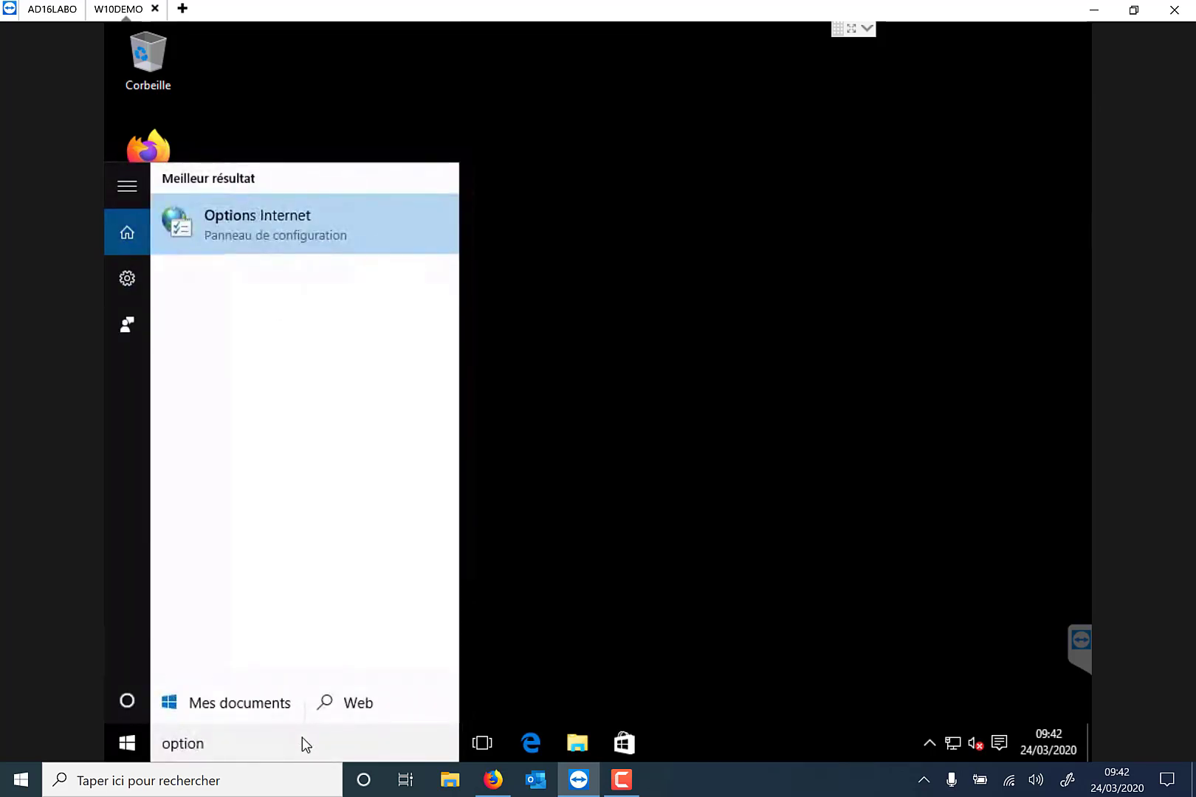
text(s interne)
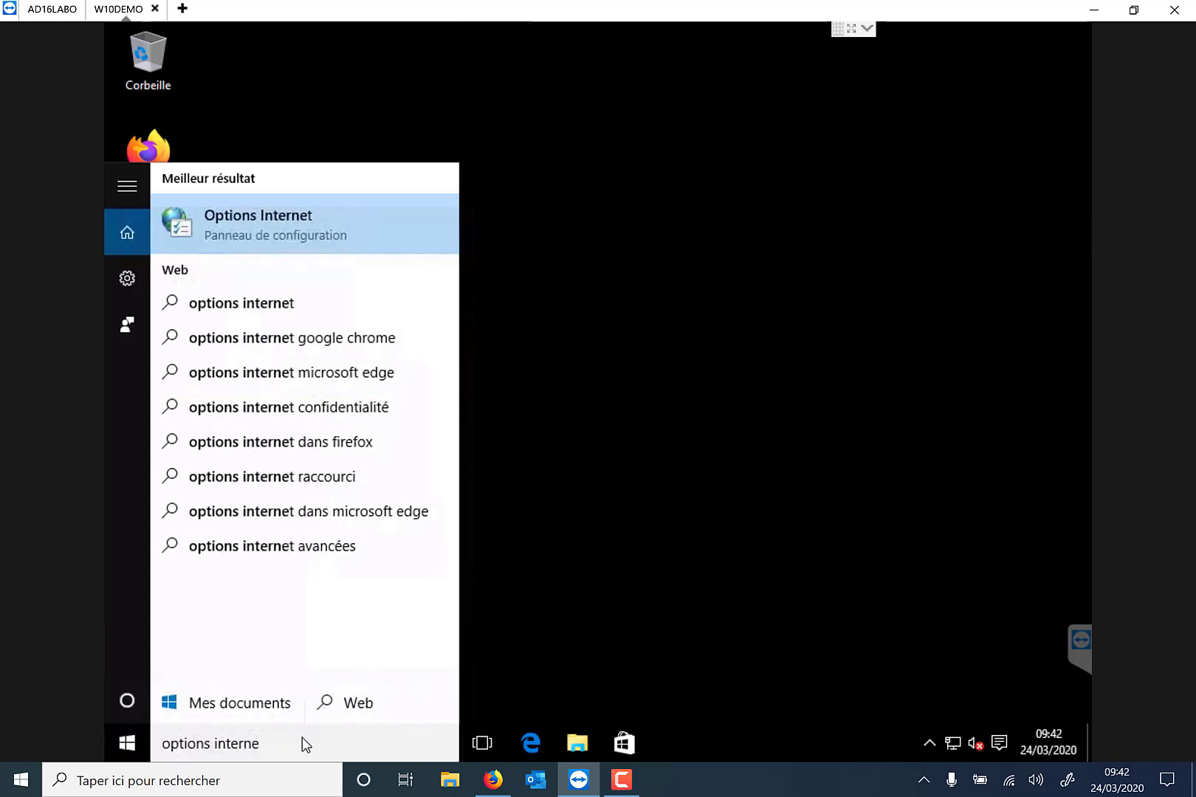
key(Return)
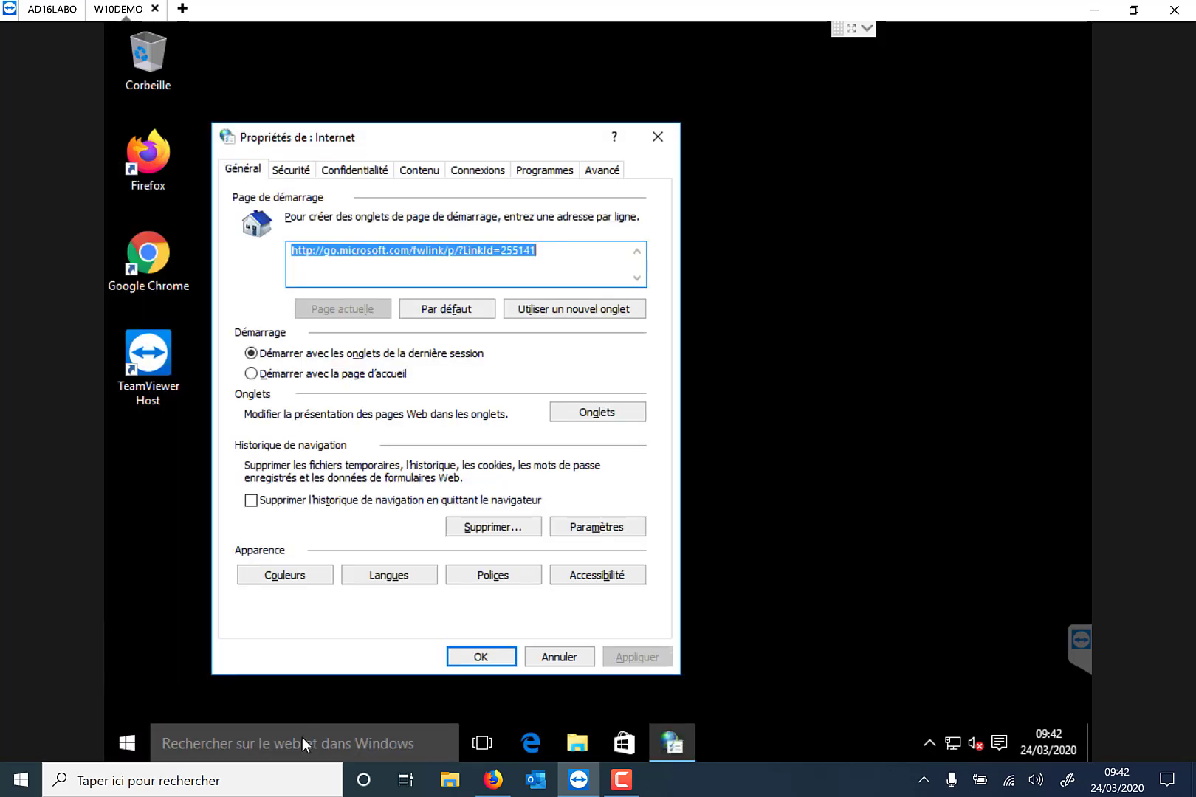
click(500, 172)
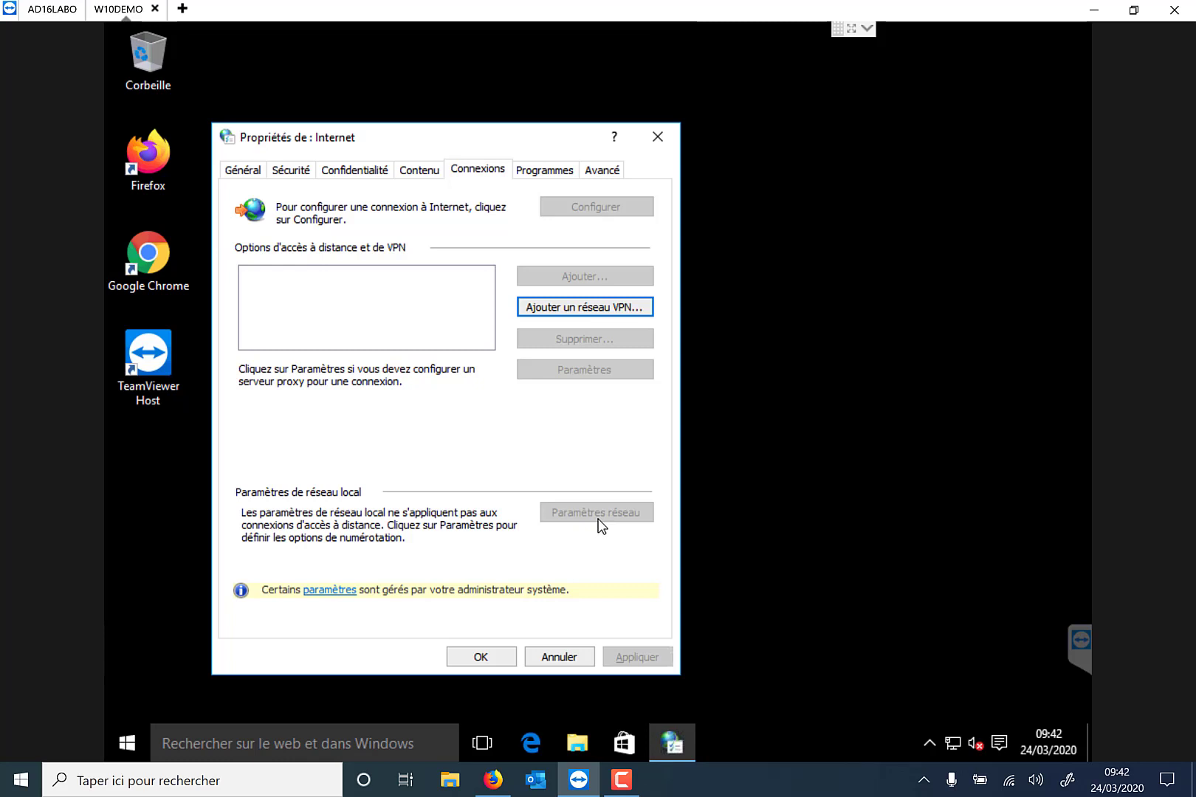
click(651, 147)
double_click(161, 259)
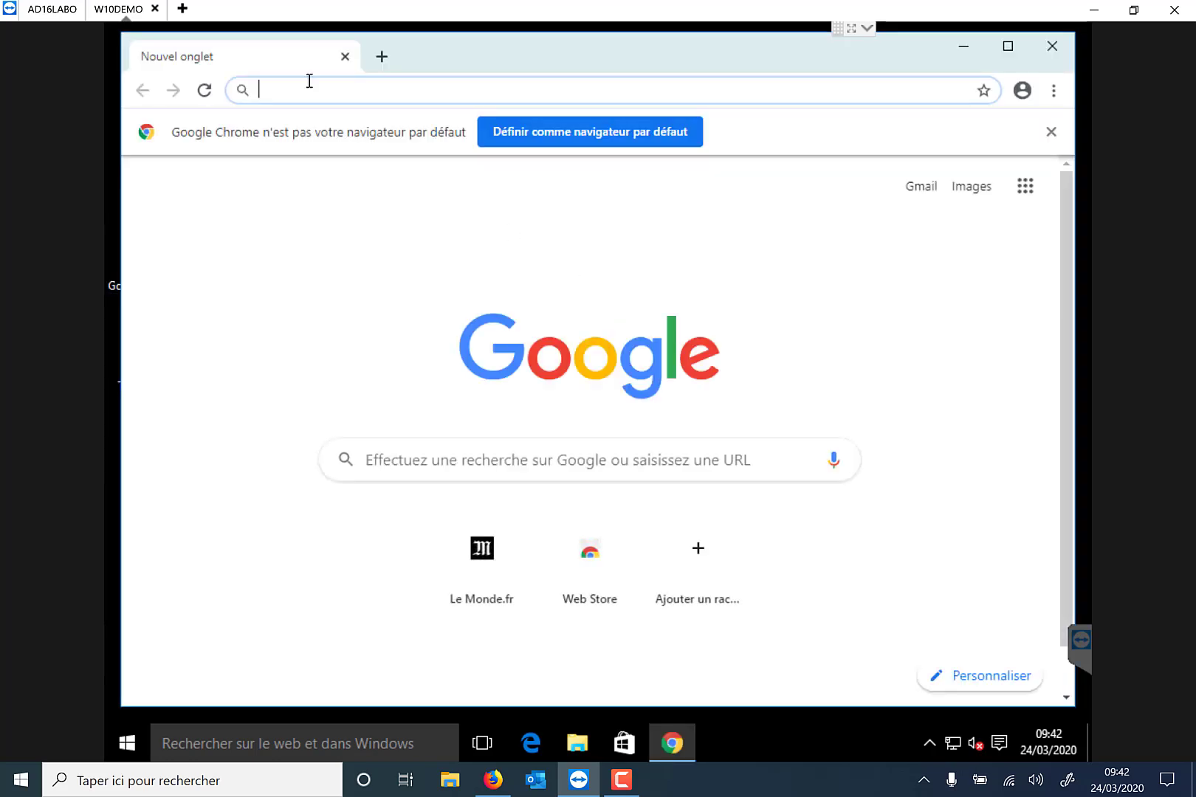
text(https)
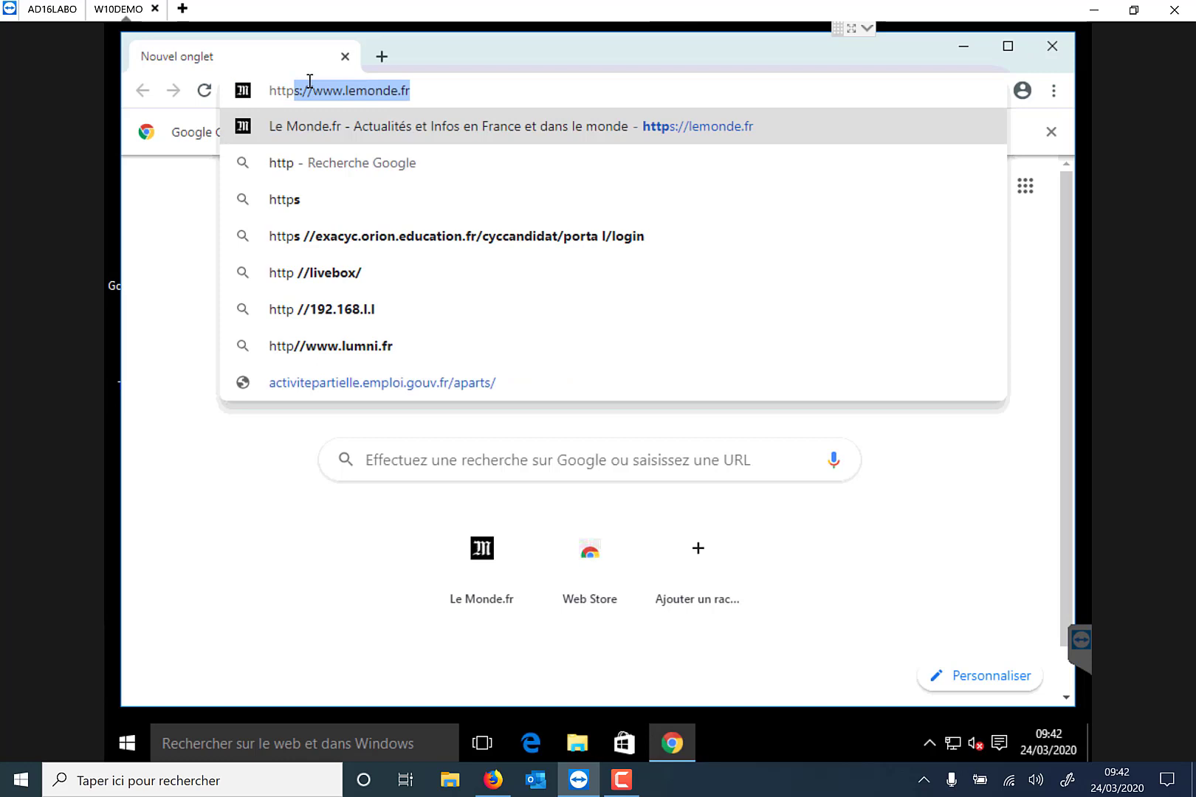
text(://)
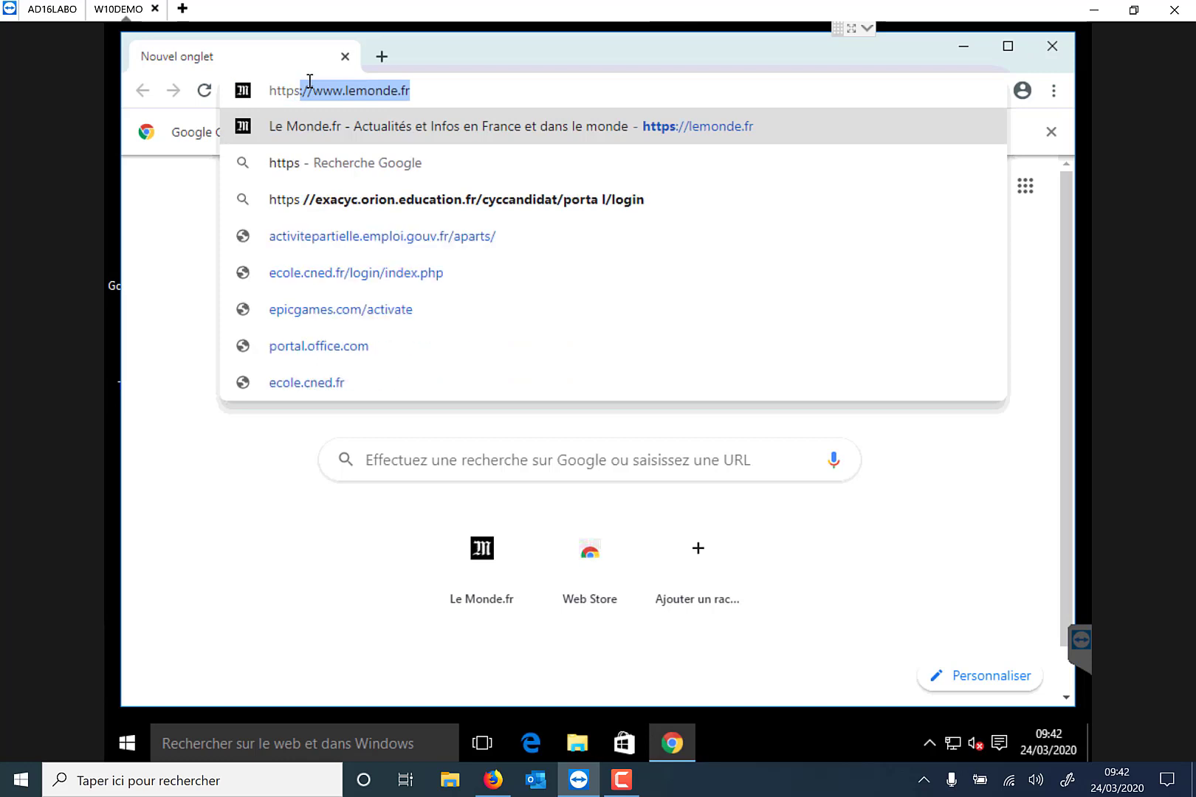
text(lin)
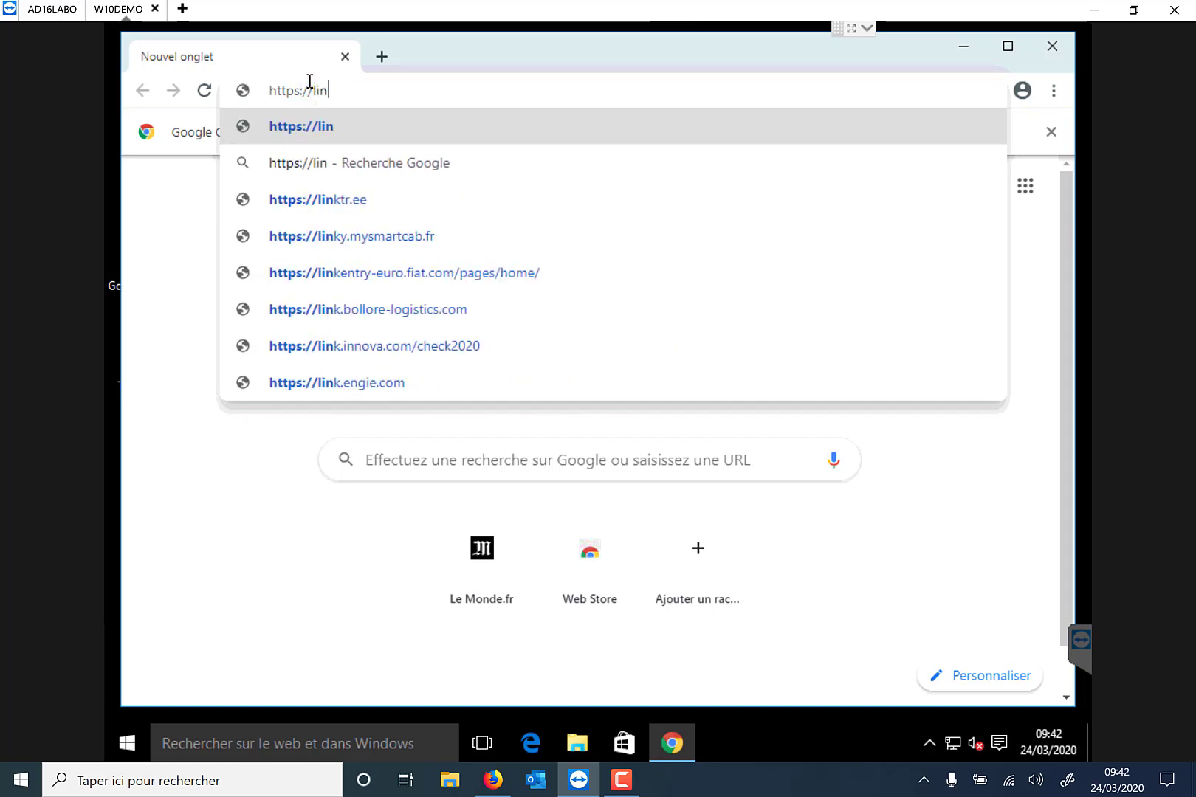
text(kedi)
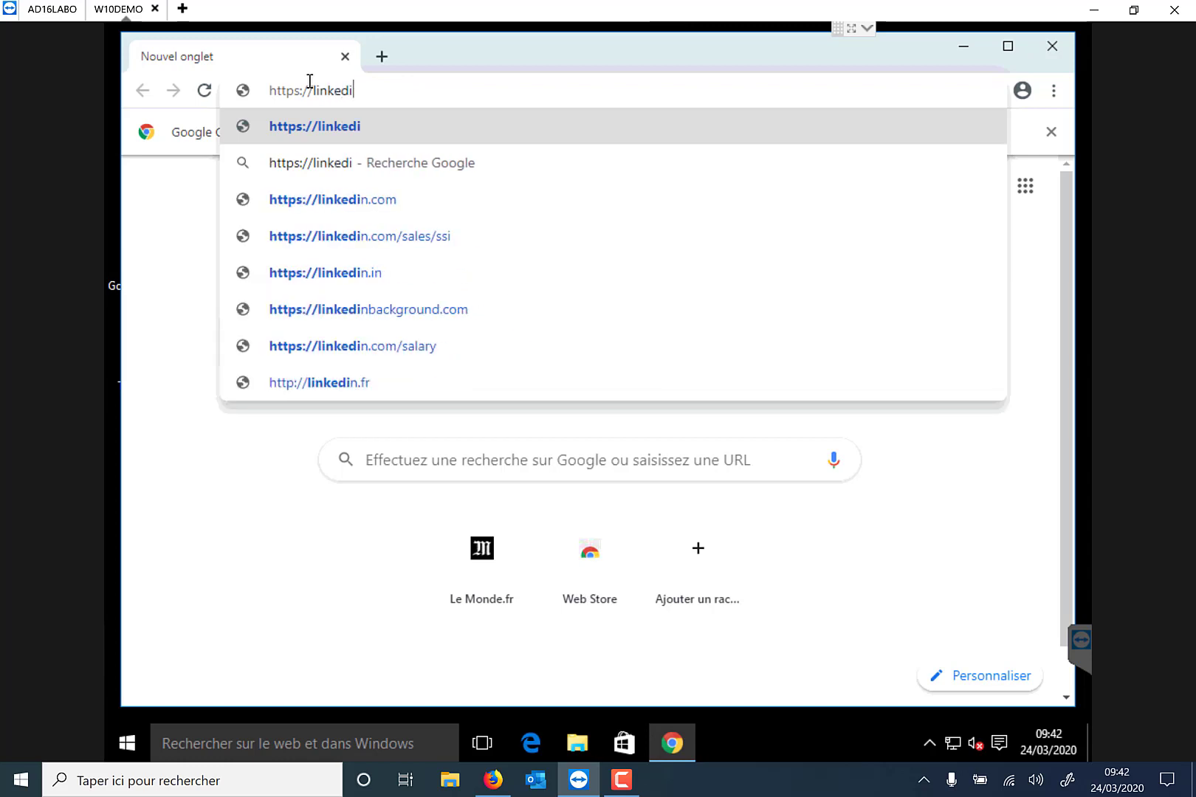
text(n.fr)
key(Return)
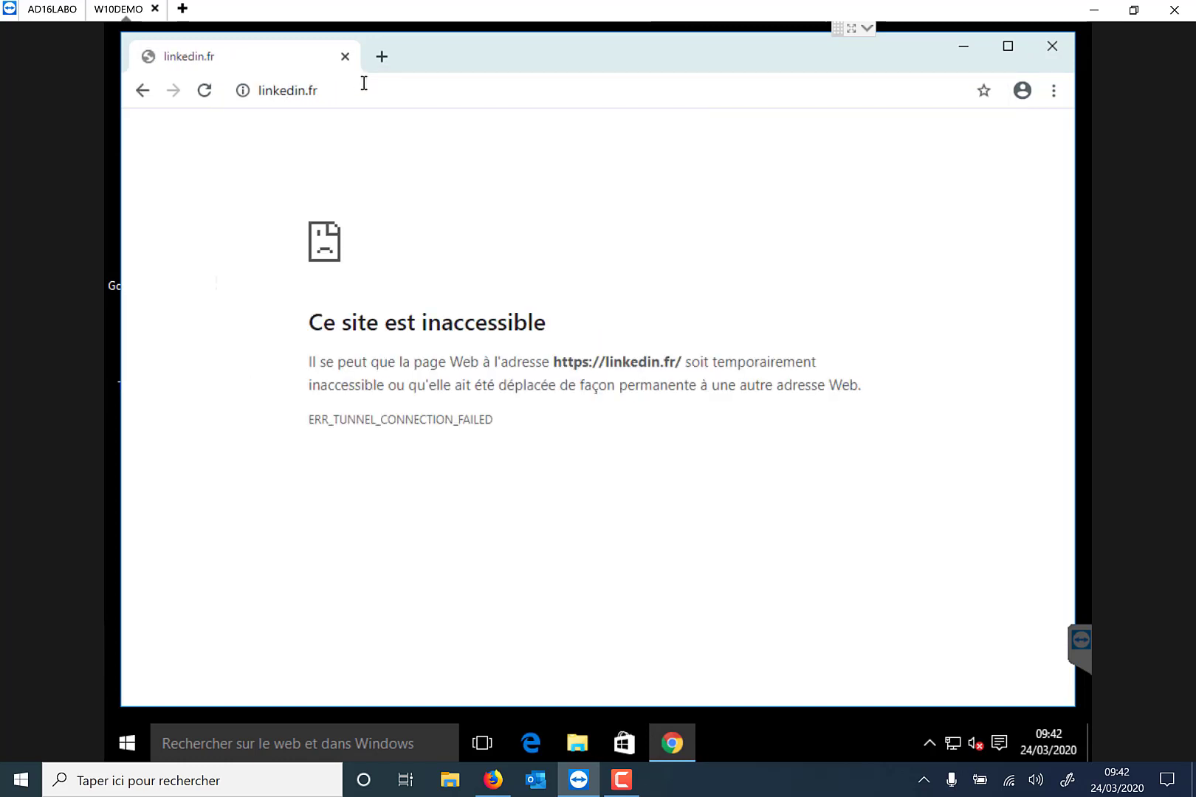
click(339, 96)
text(li)
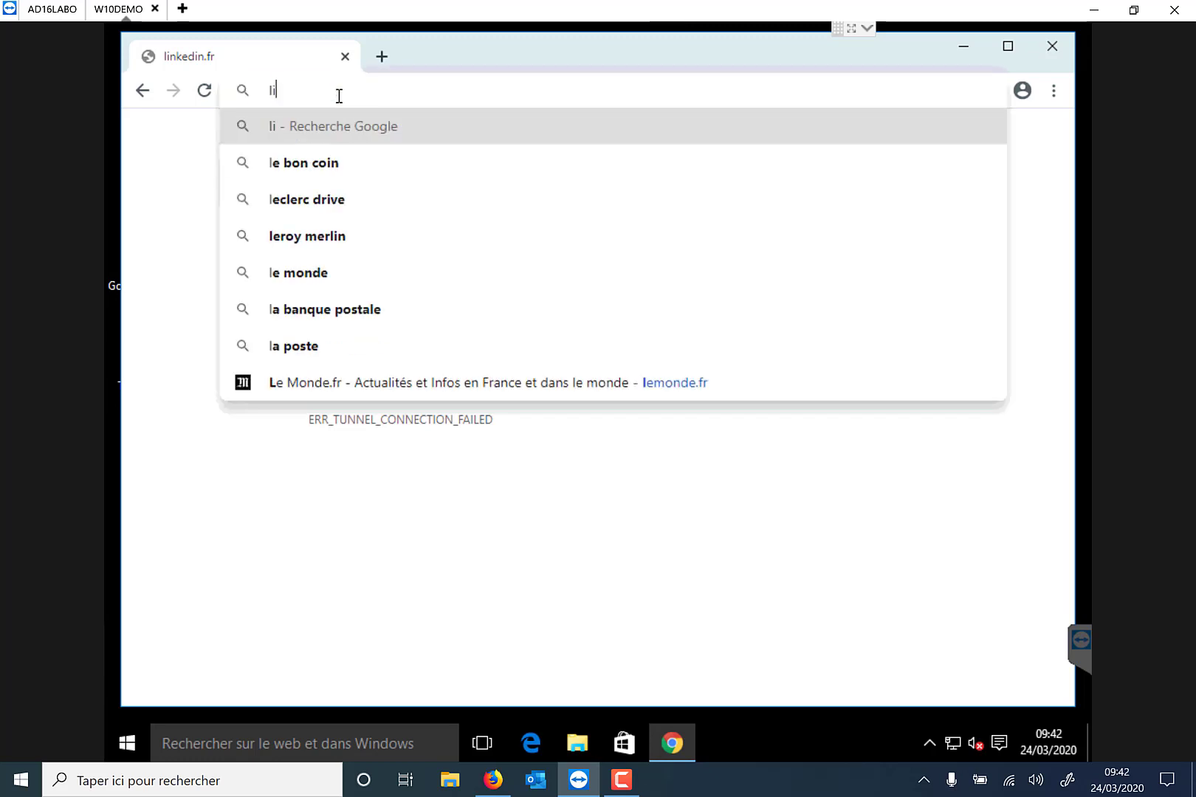
text(nkedin.com)
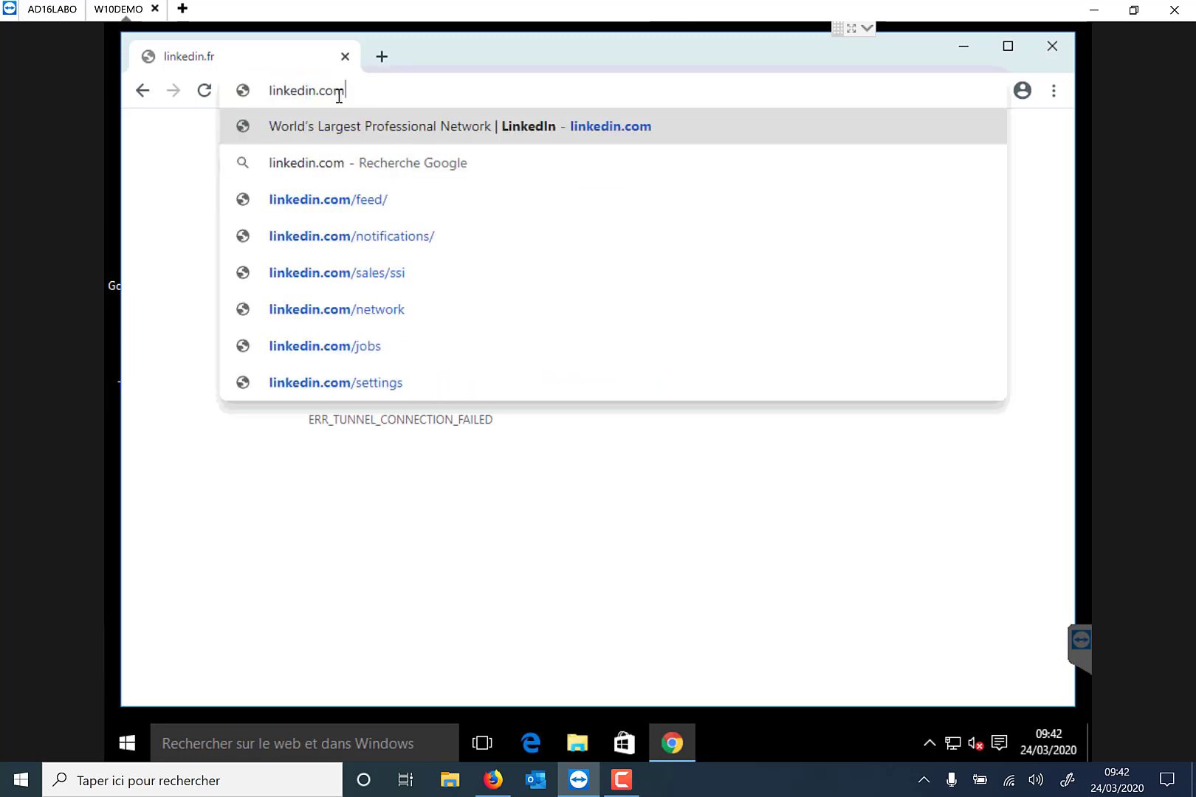
key(Escape)
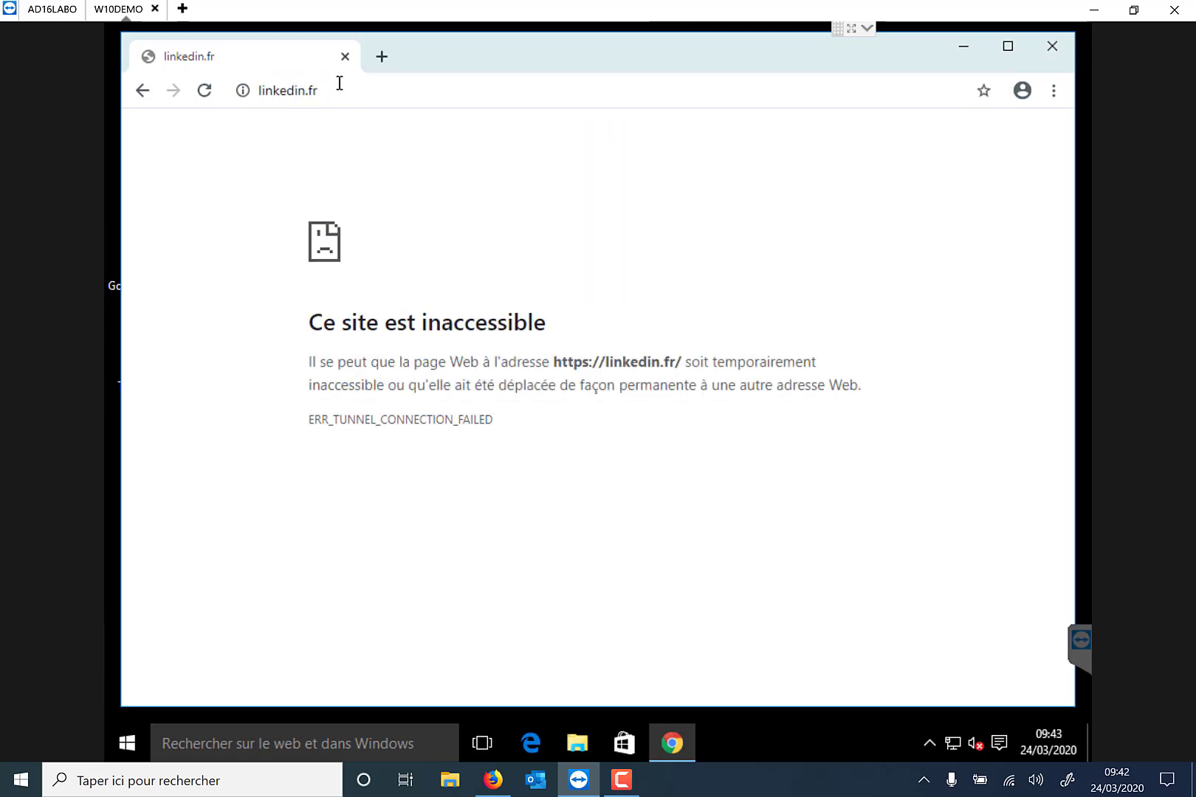
In a new tab, try linkedin.com, then search Google for linkedin and open the LinkedIn result.
click(381, 57)
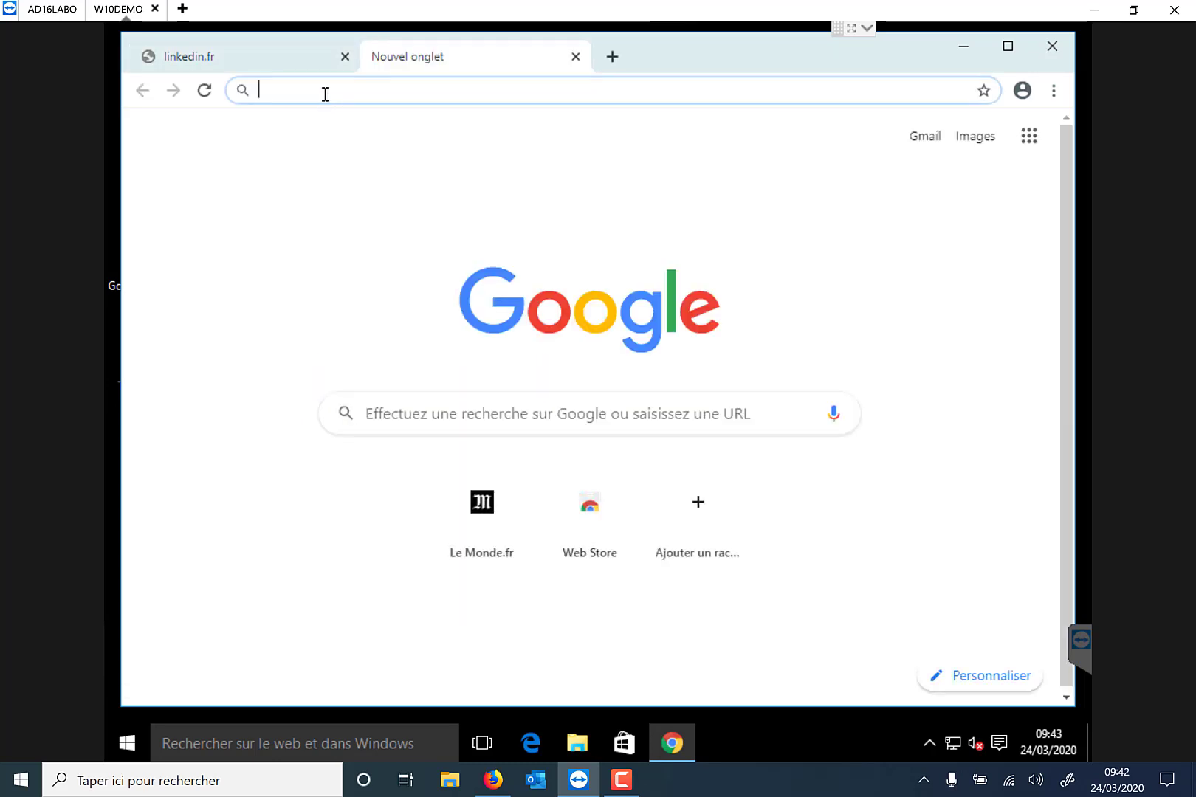
text(linkedin)
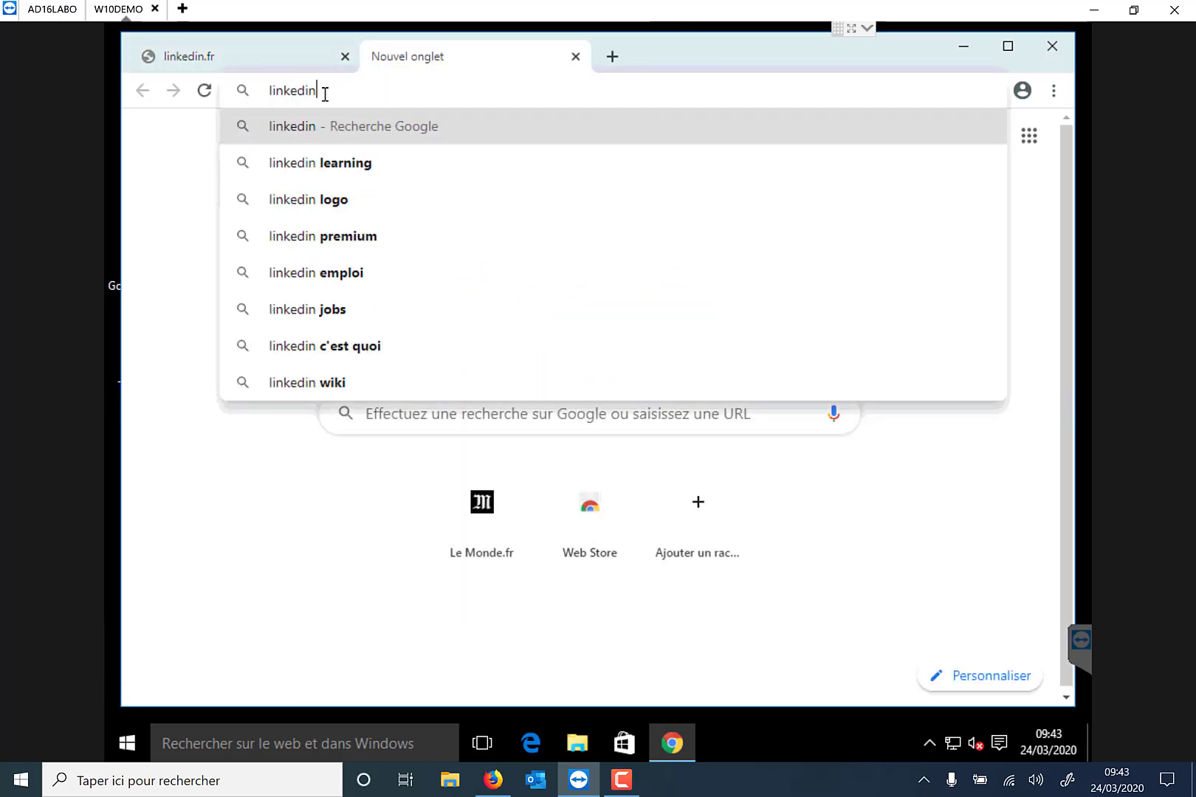
text(.com)
key(Return)
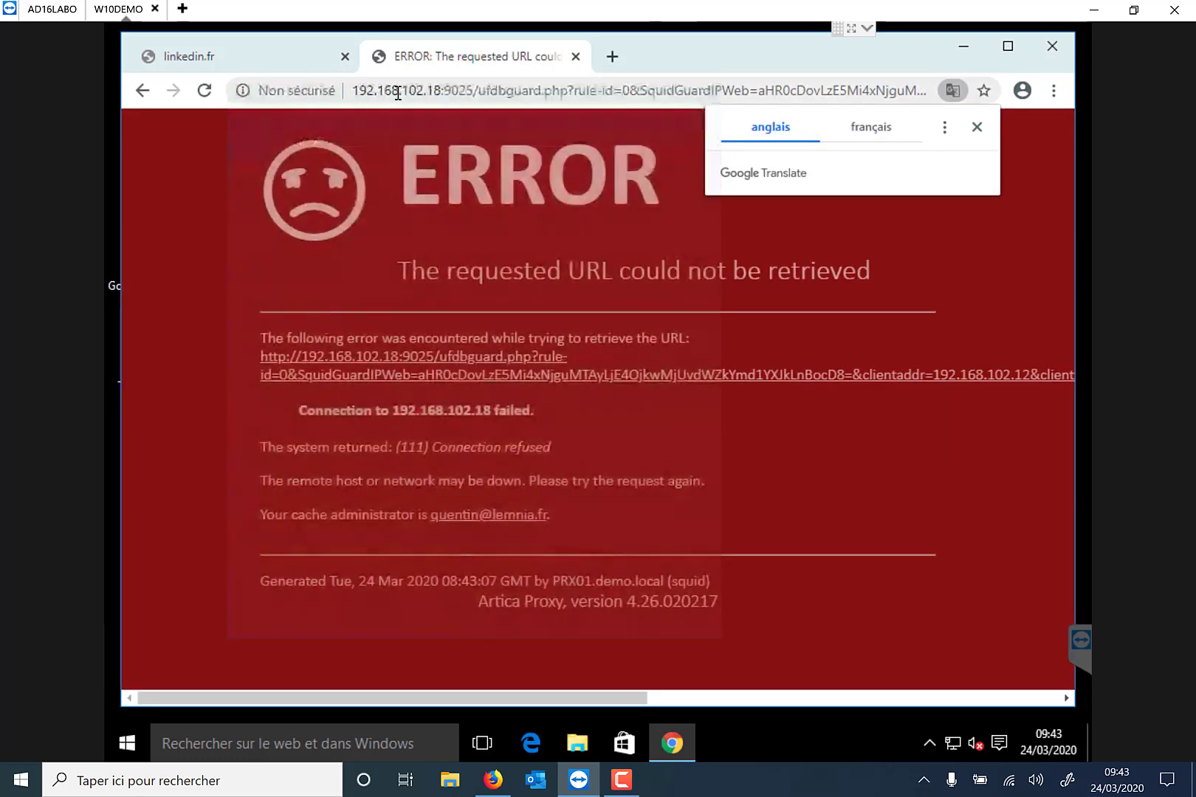
click(398, 92)
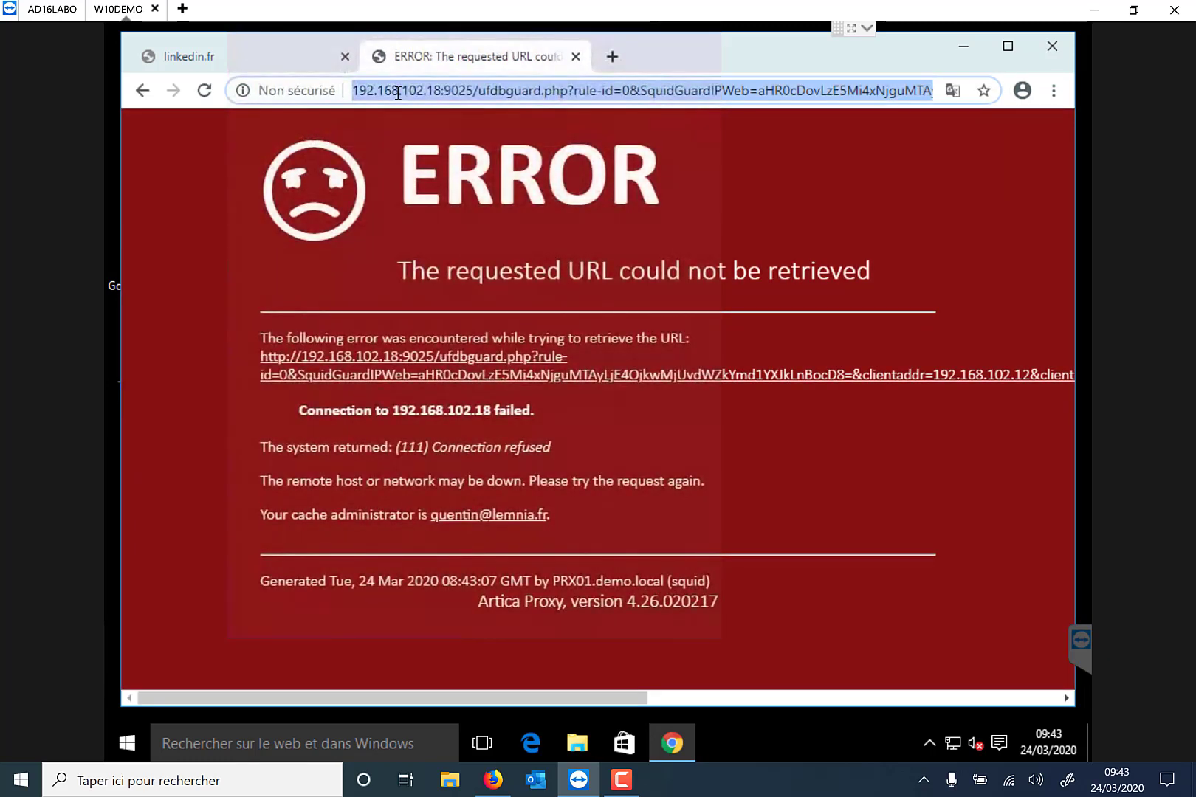
text(linkedin)
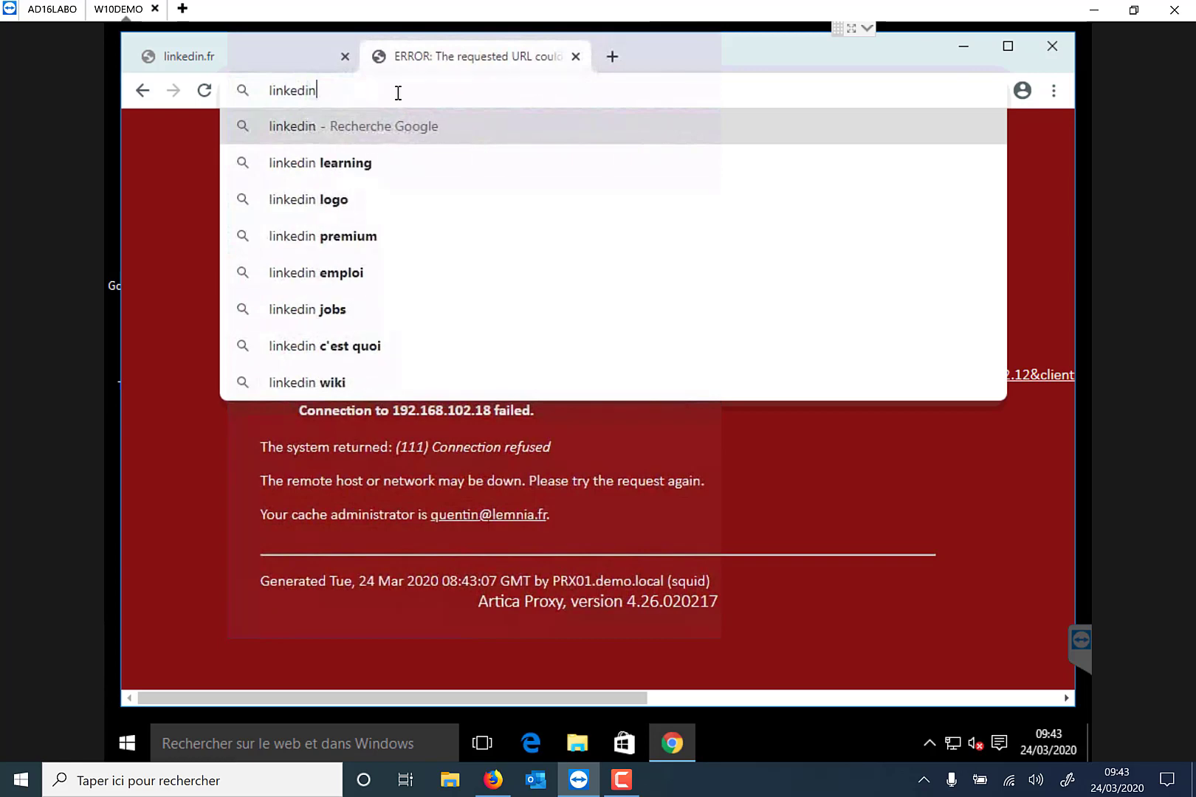
key(Return)
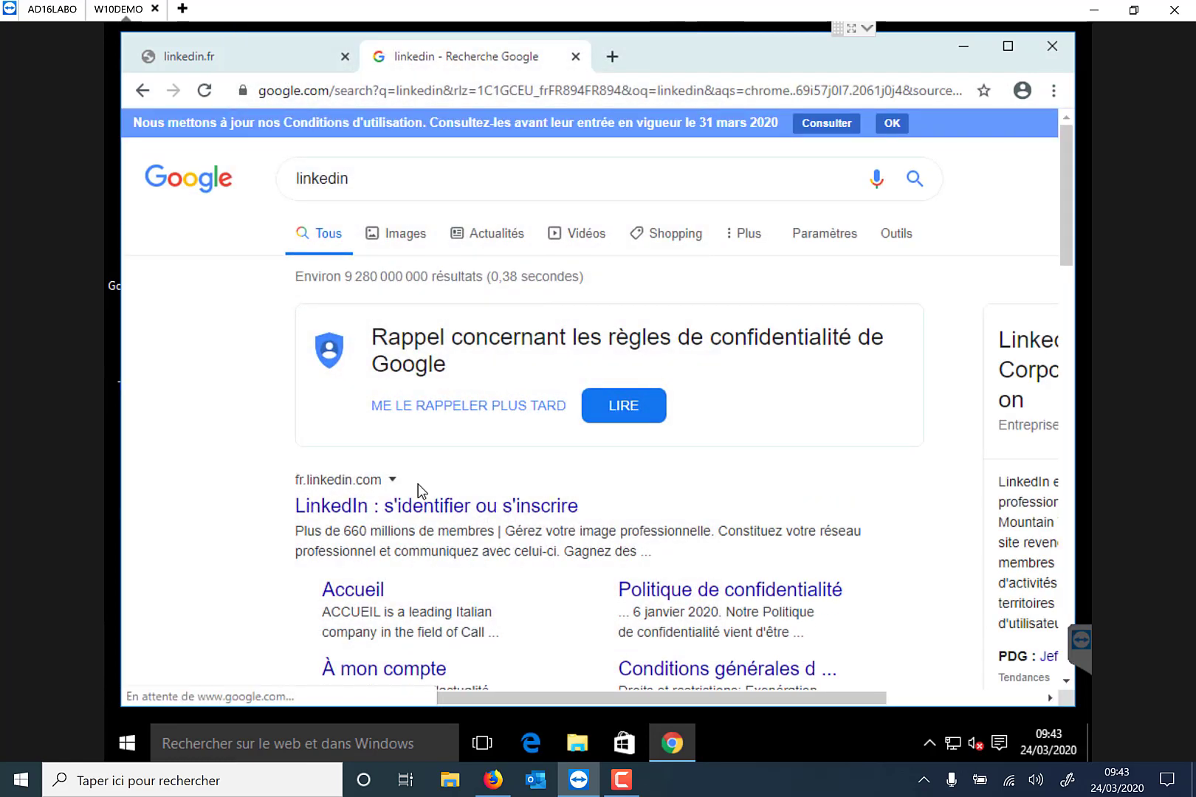
click(413, 507)
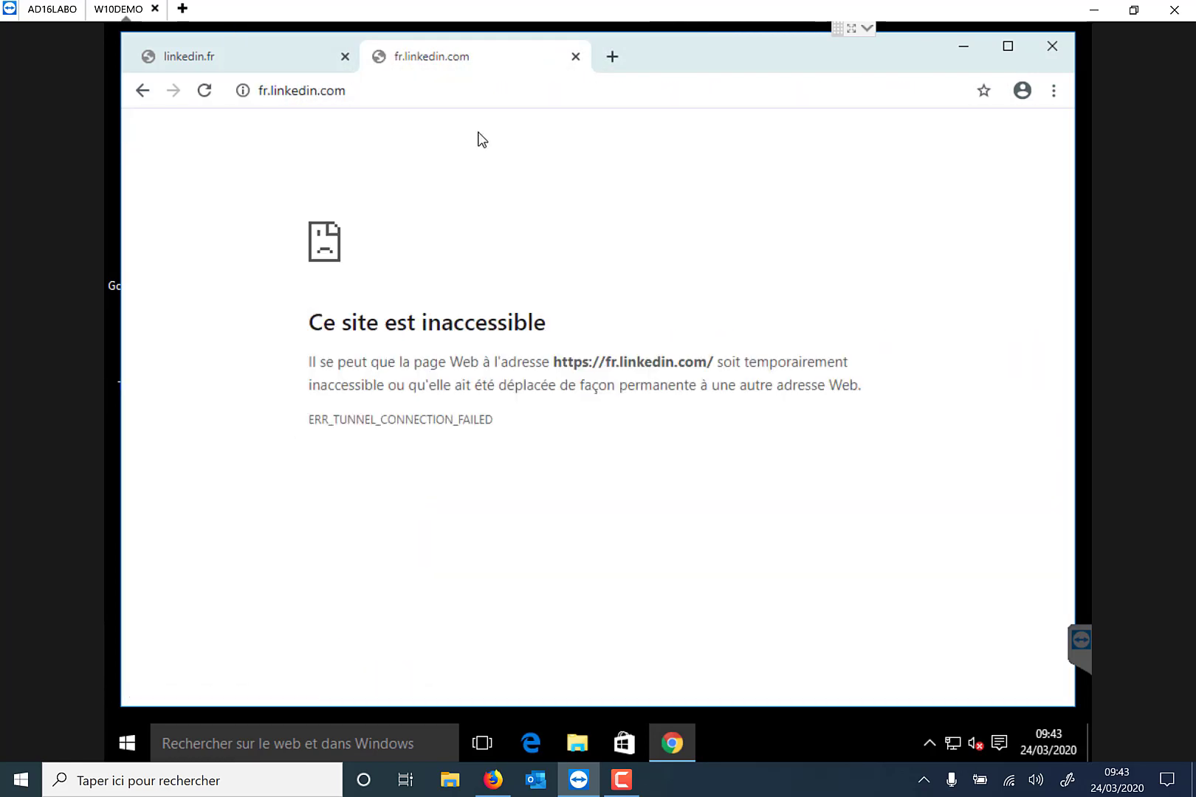
Load the articabox.fr website in the address bar.
click(548, 91)
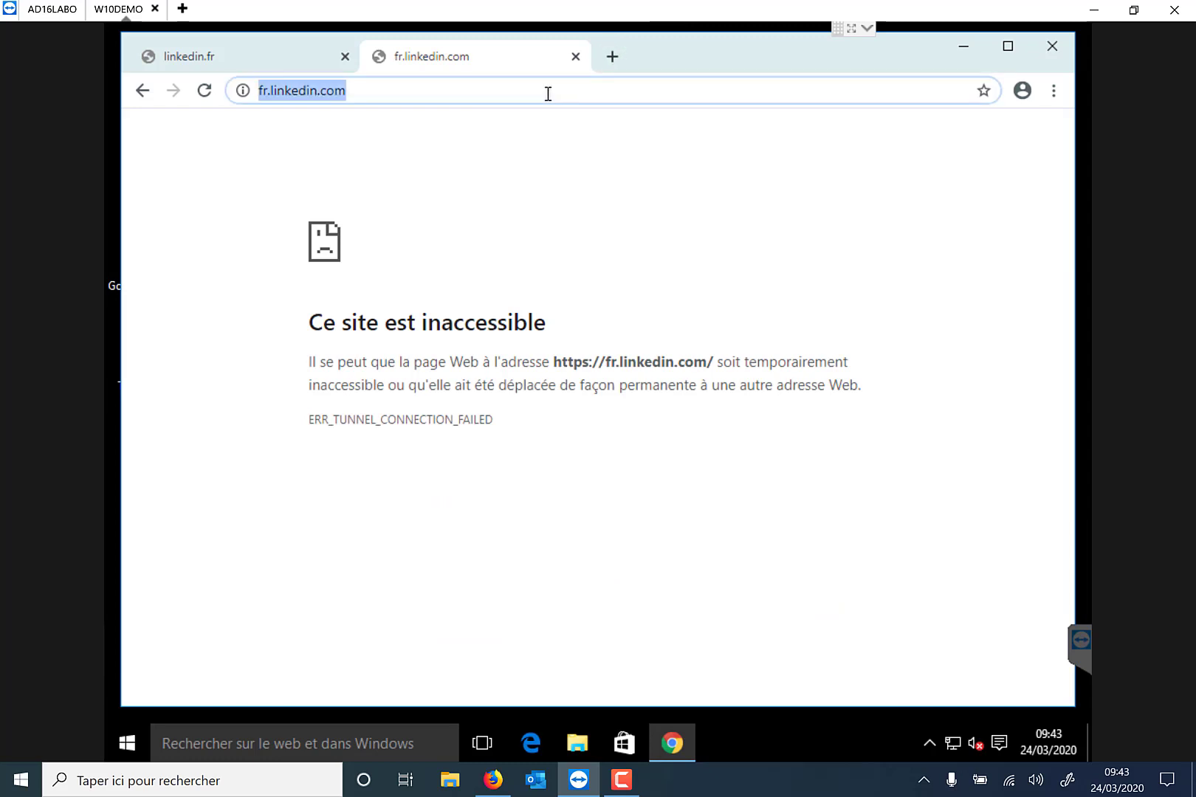
text(lem)
key(BackSpace)
key(BackSpace)
key(BackSpace)
key(BackSpace)
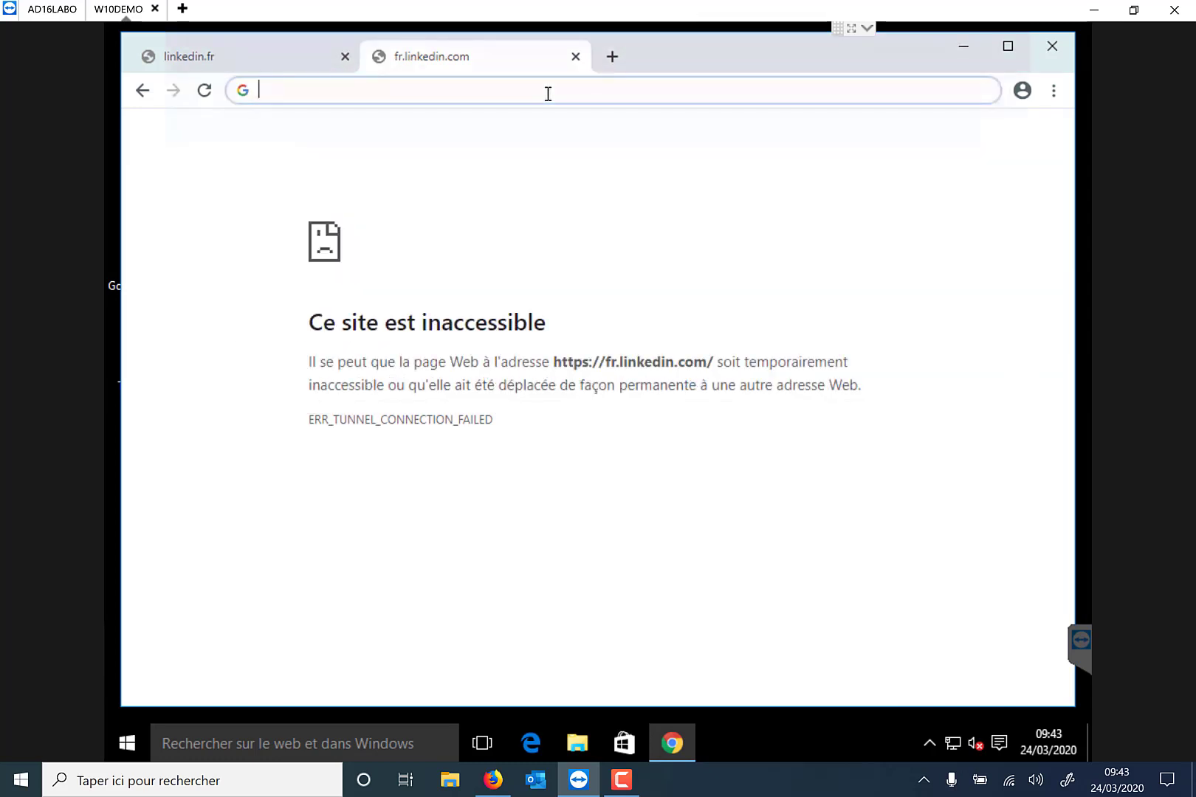
text(articabox.)
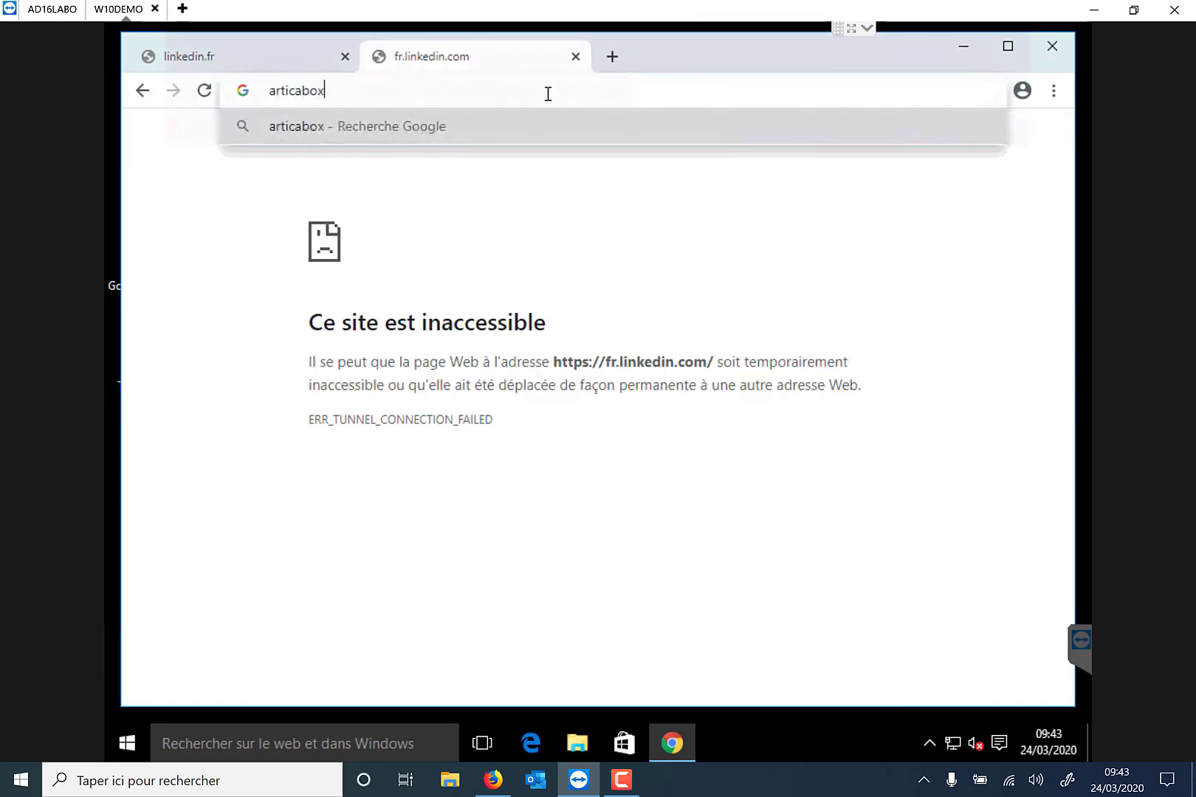
text(fr)
key(Return)
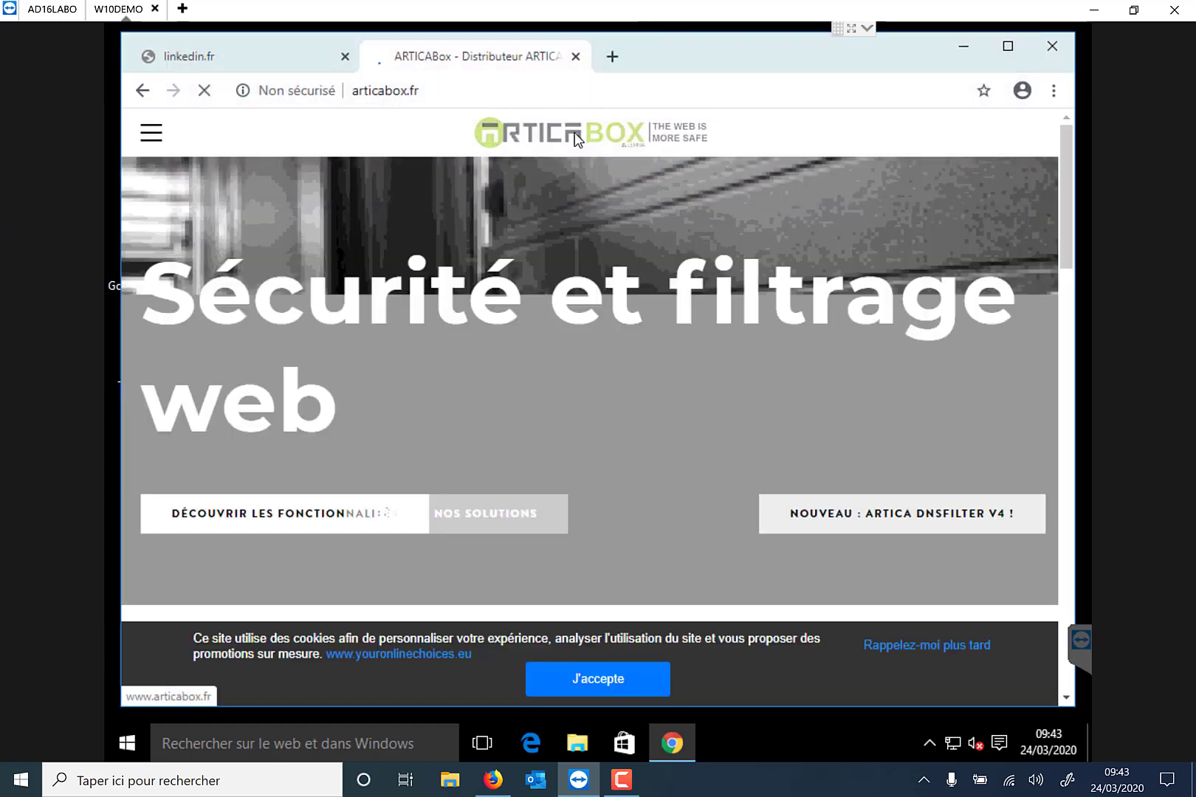
scroll(575, 141, down, 8)
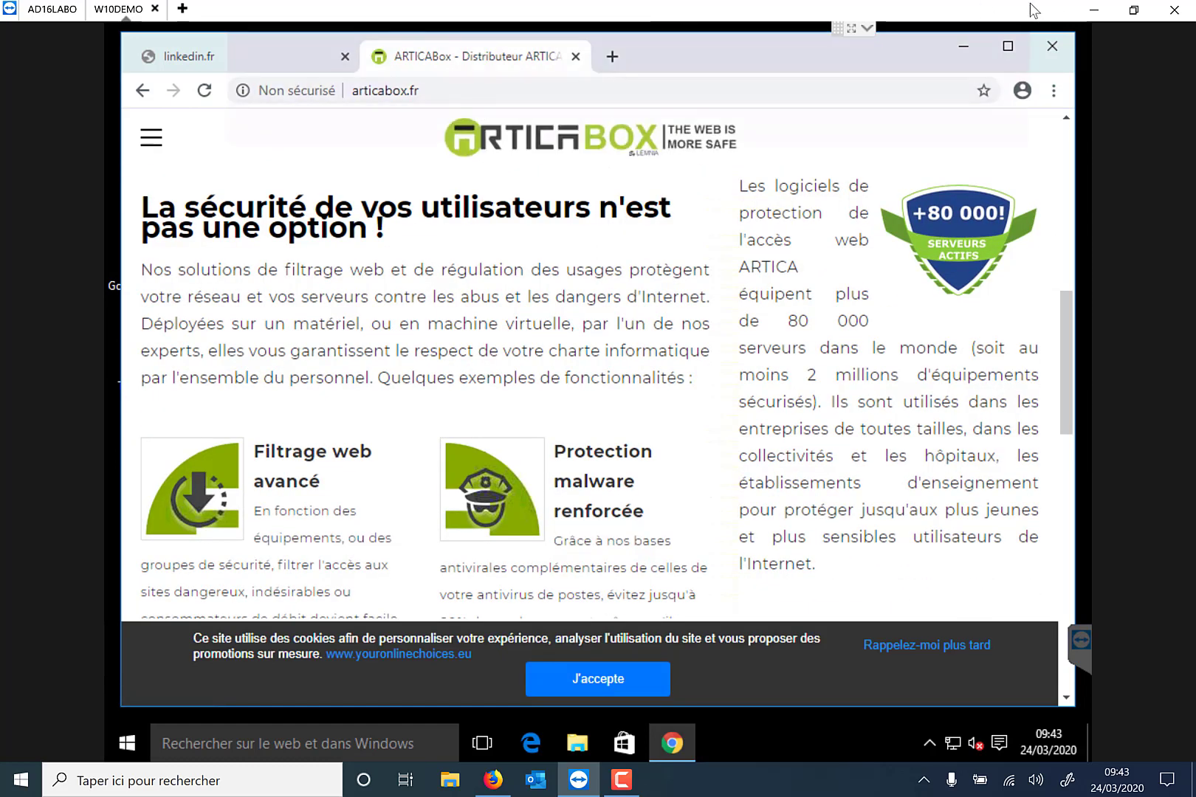
click(1107, 14)
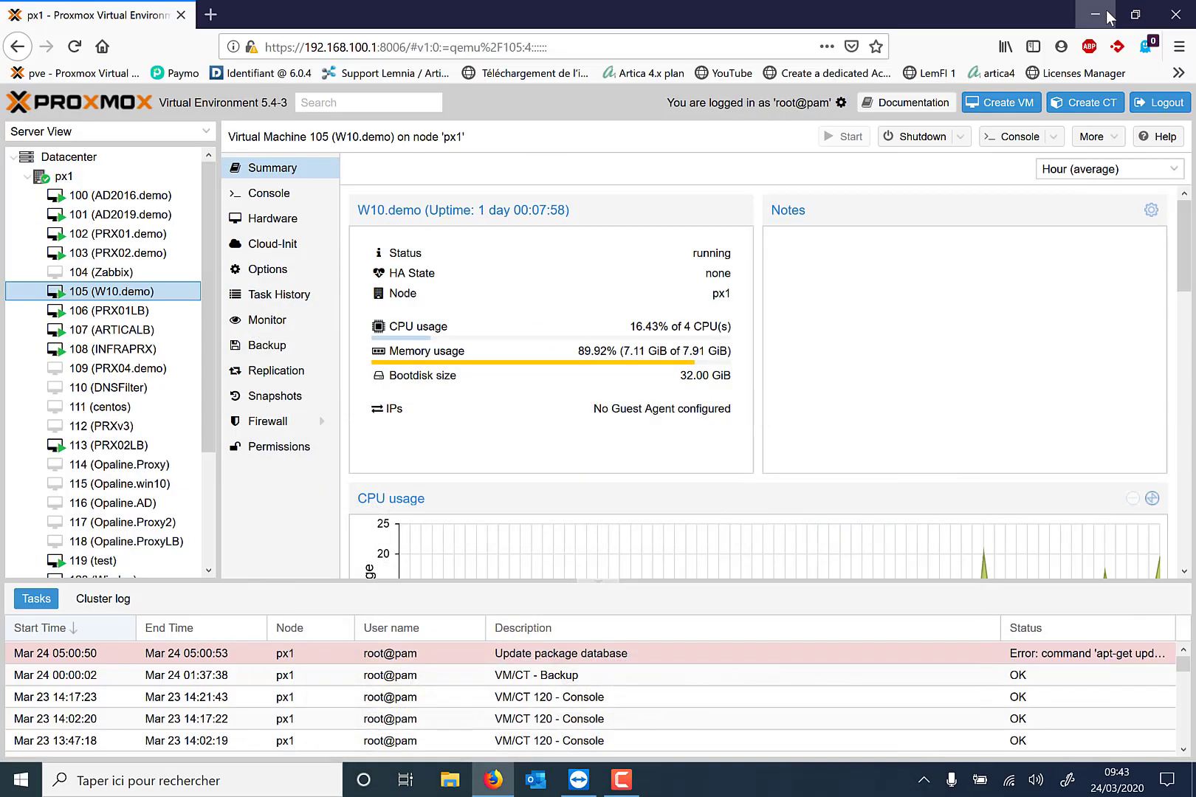
click(210, 15)
text(ht)
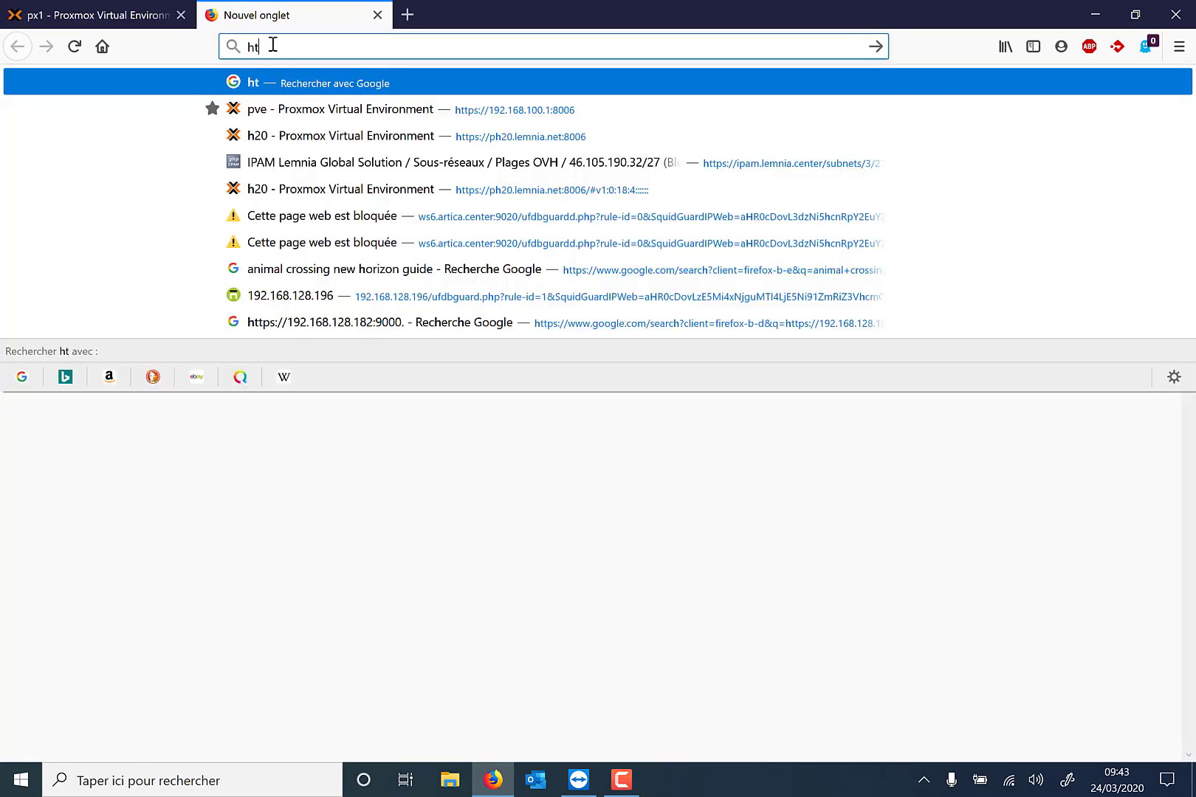
text(tps://192.16)
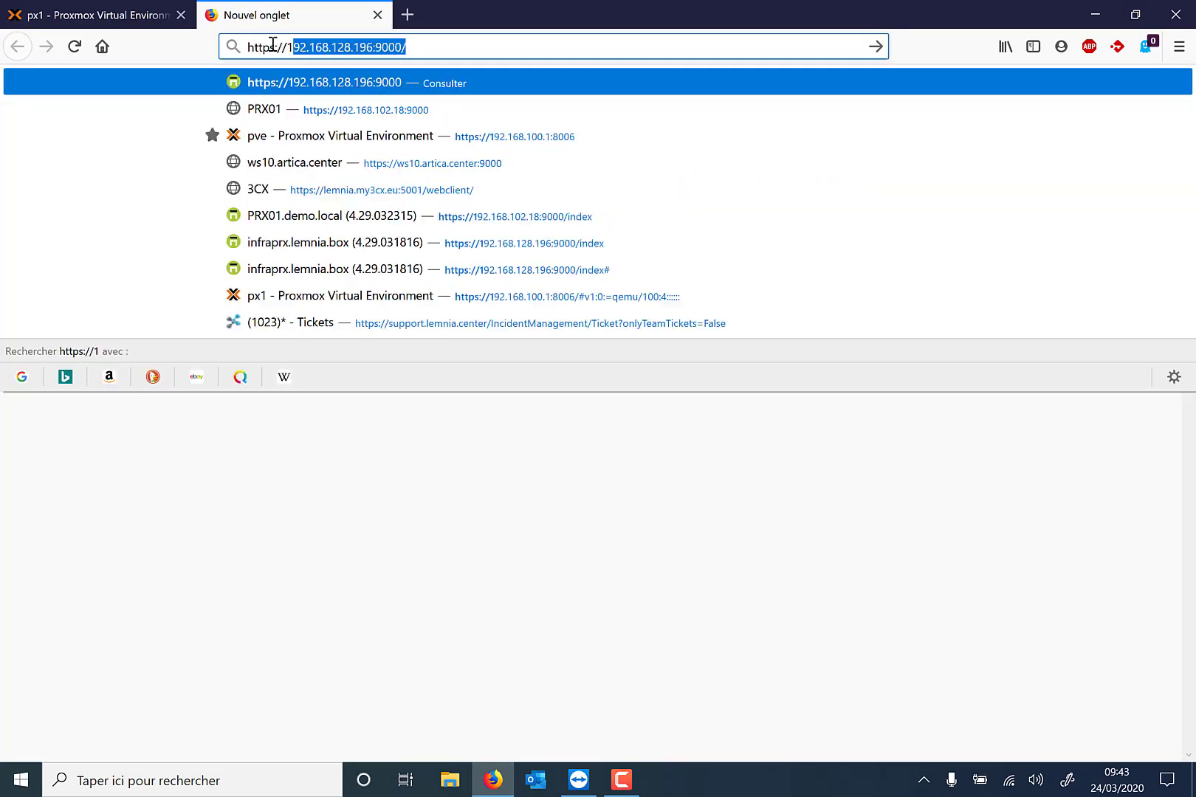
text(8.102.1)
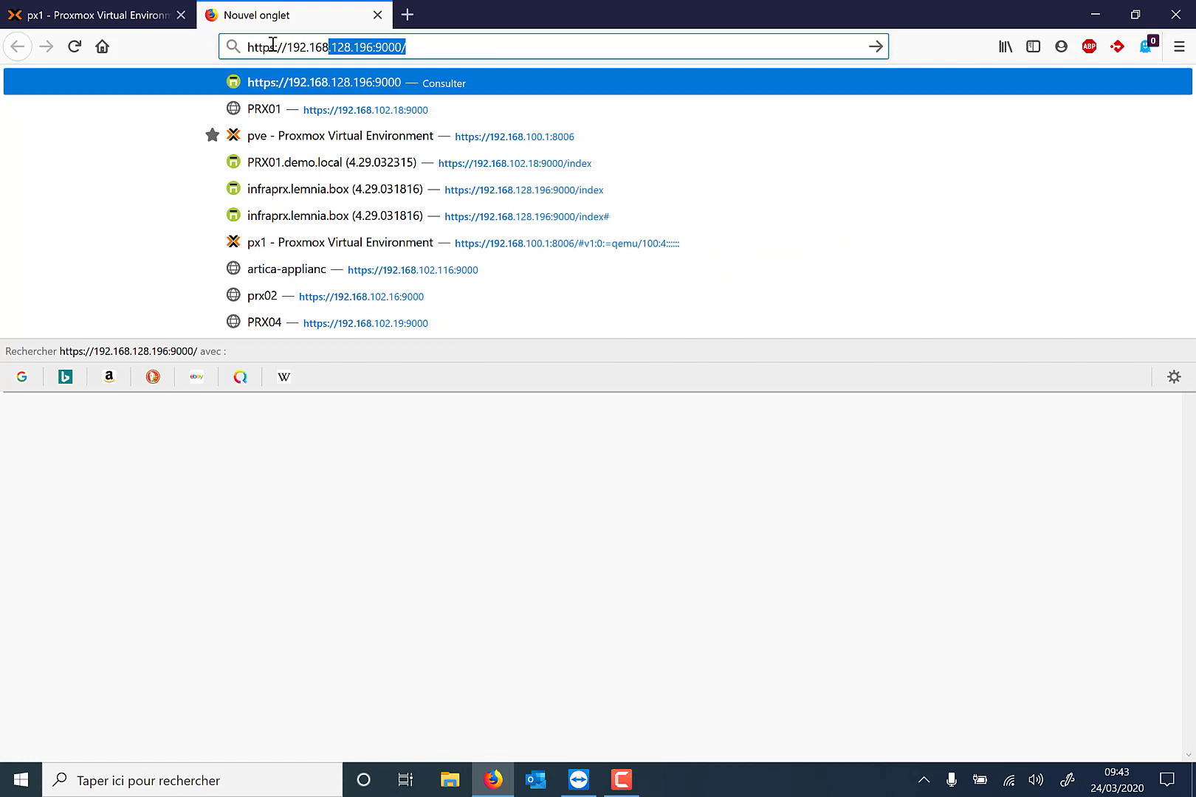
text(8)
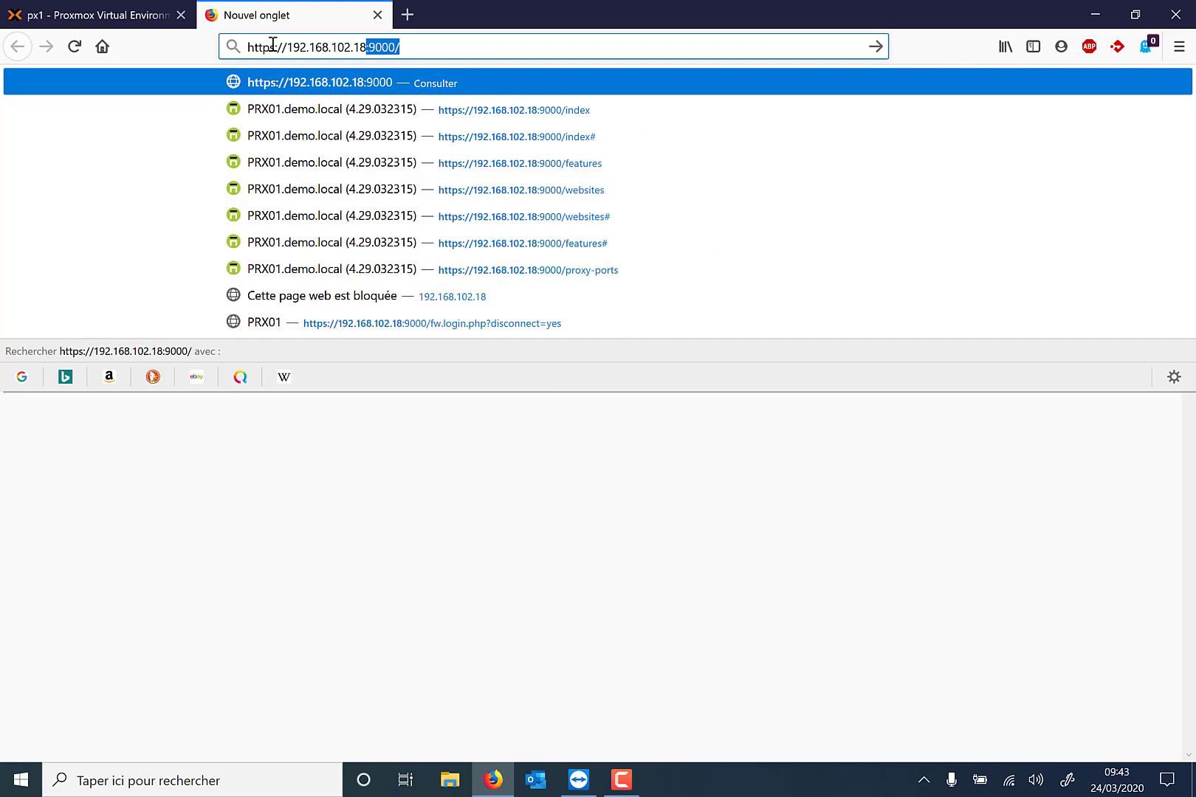
text(:90000)
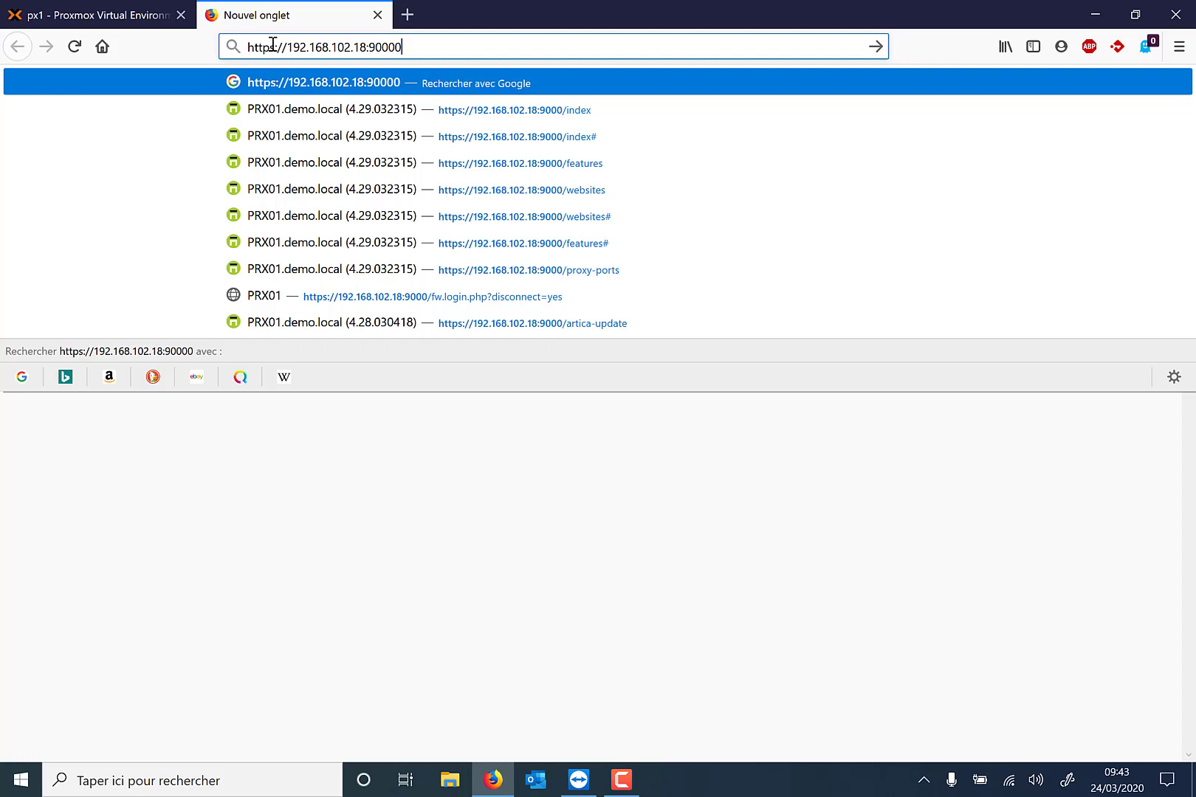
key(BackSpace)
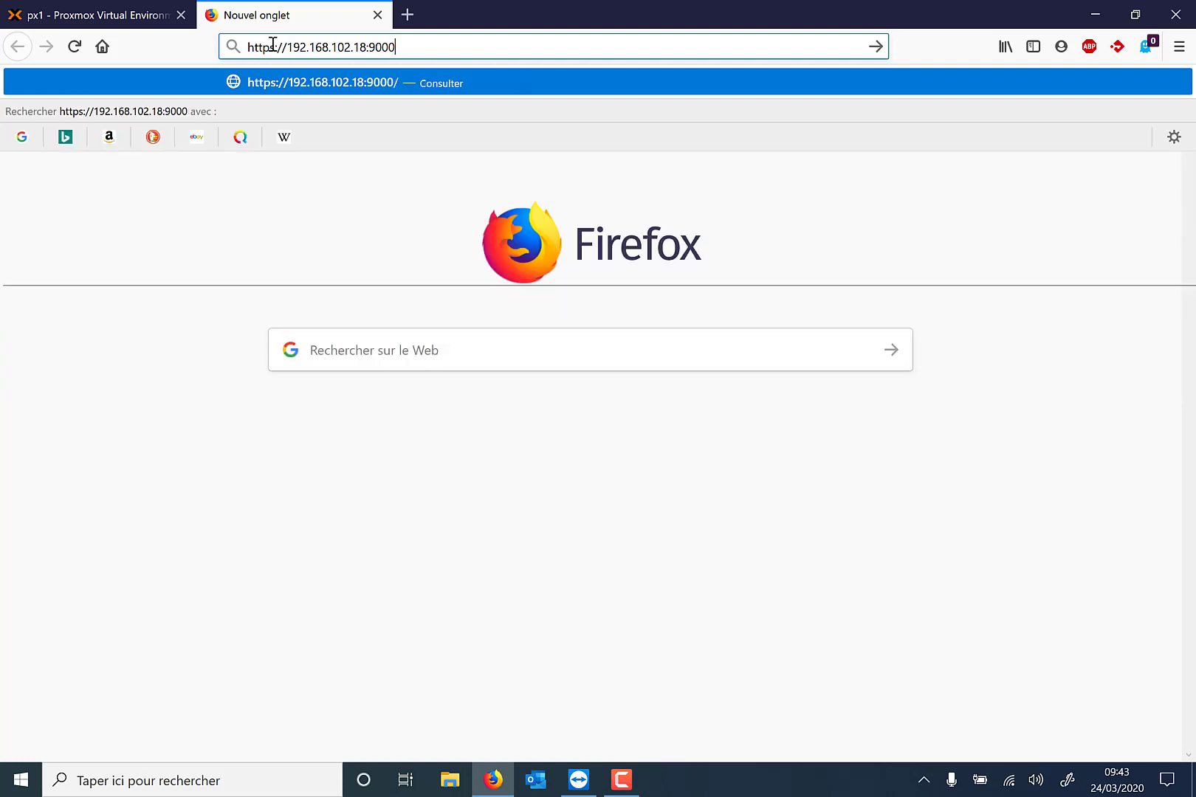
key(Return)
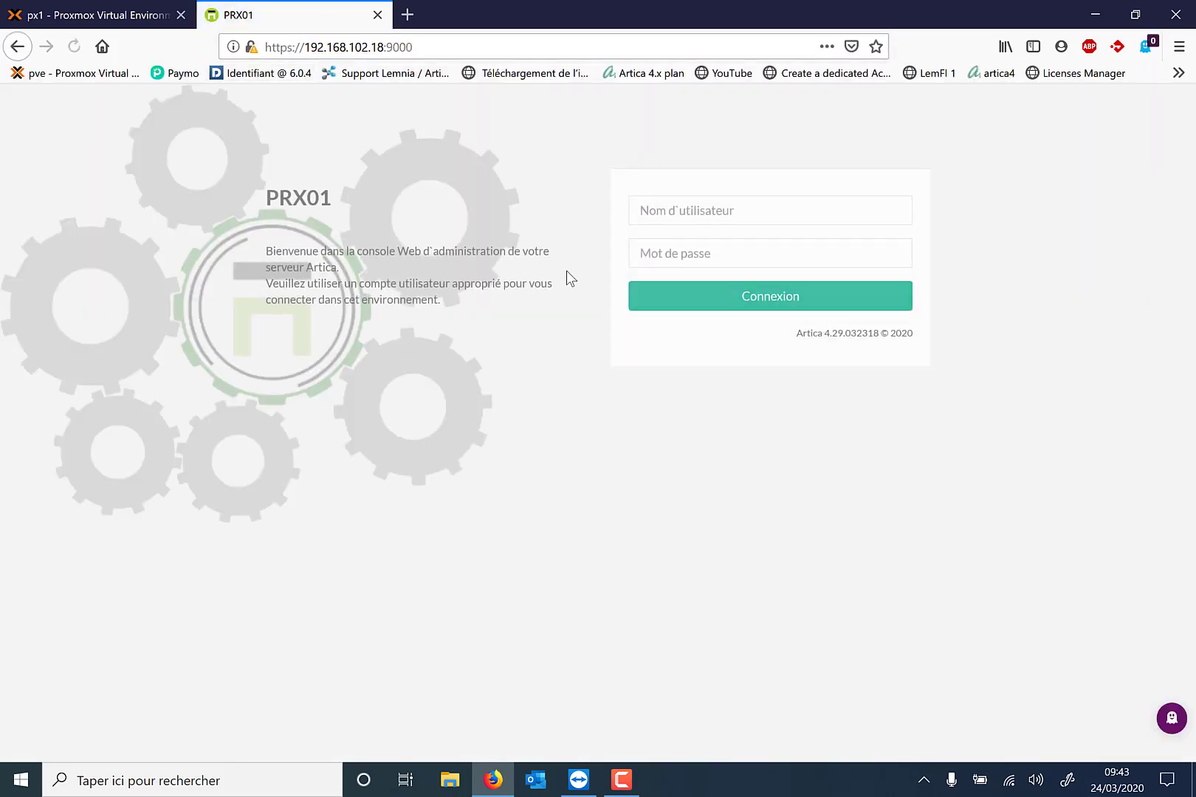
Log in to the PRX01 Artica console with the administrator username and password.
click(680, 222)
text(Manager)
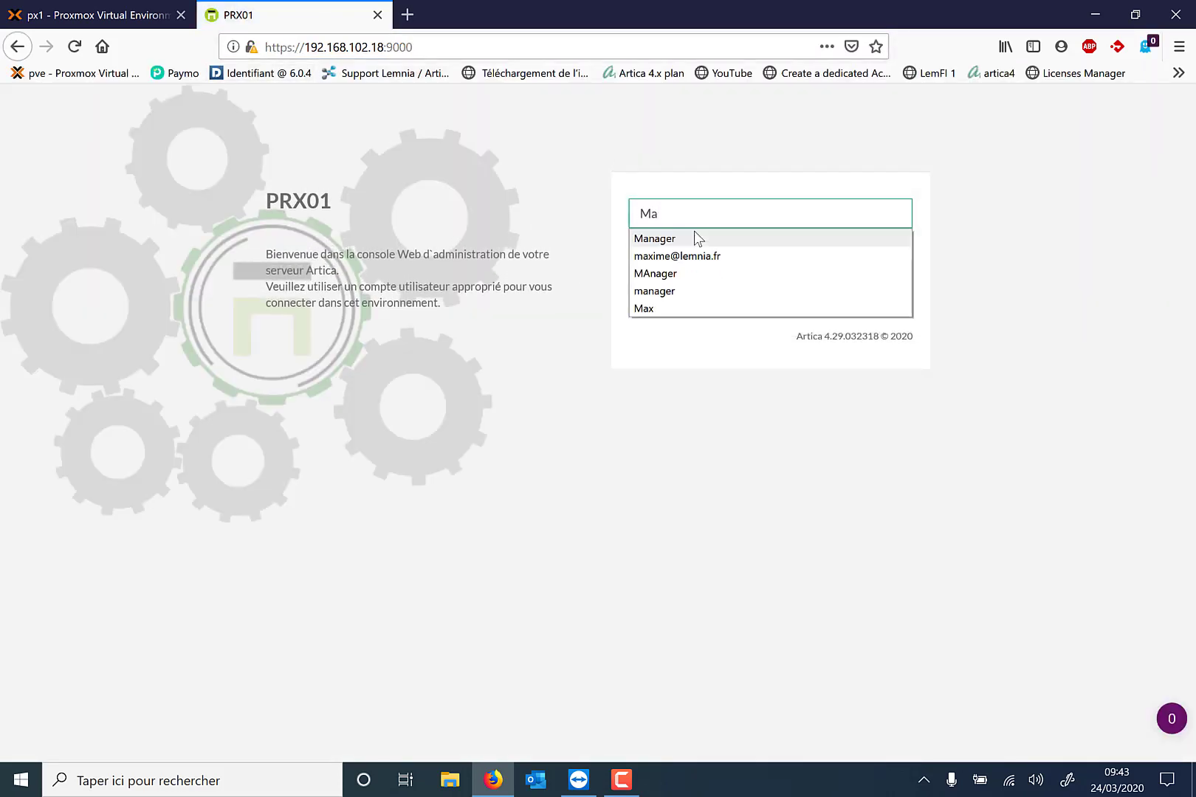
key(Tab)
text(s)
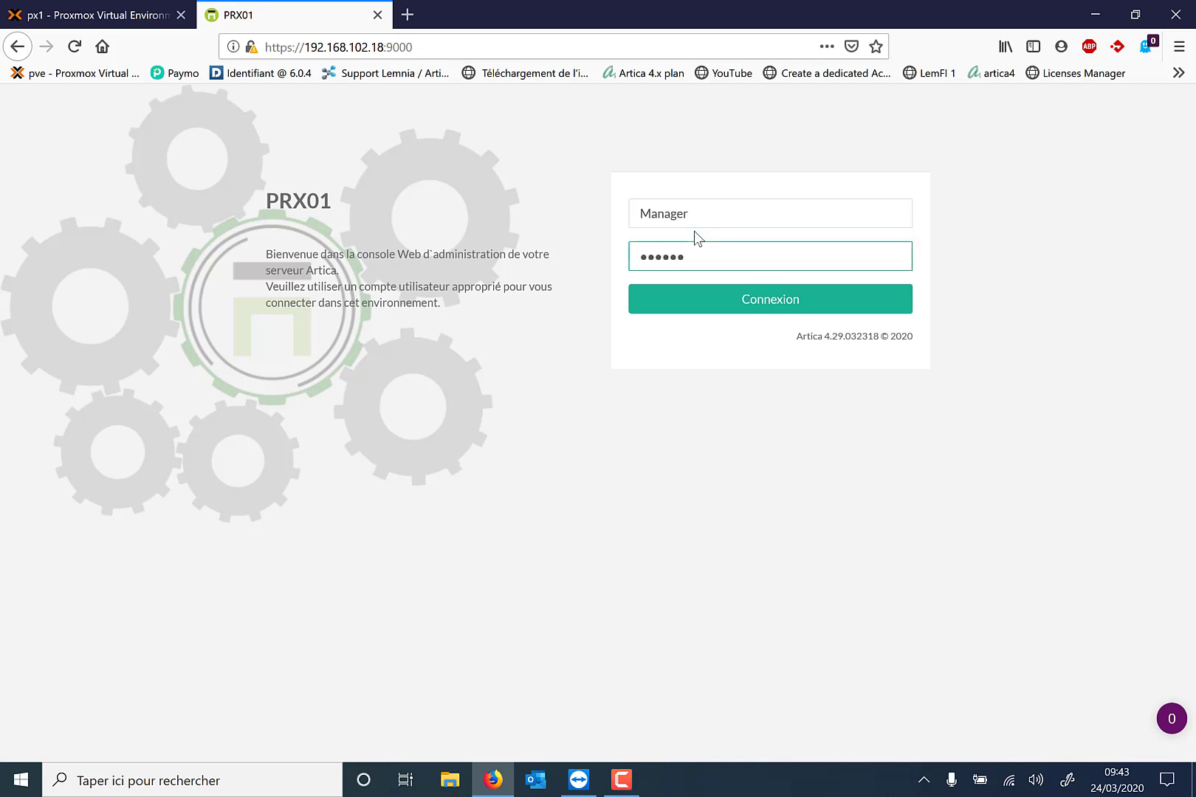
key(Return)
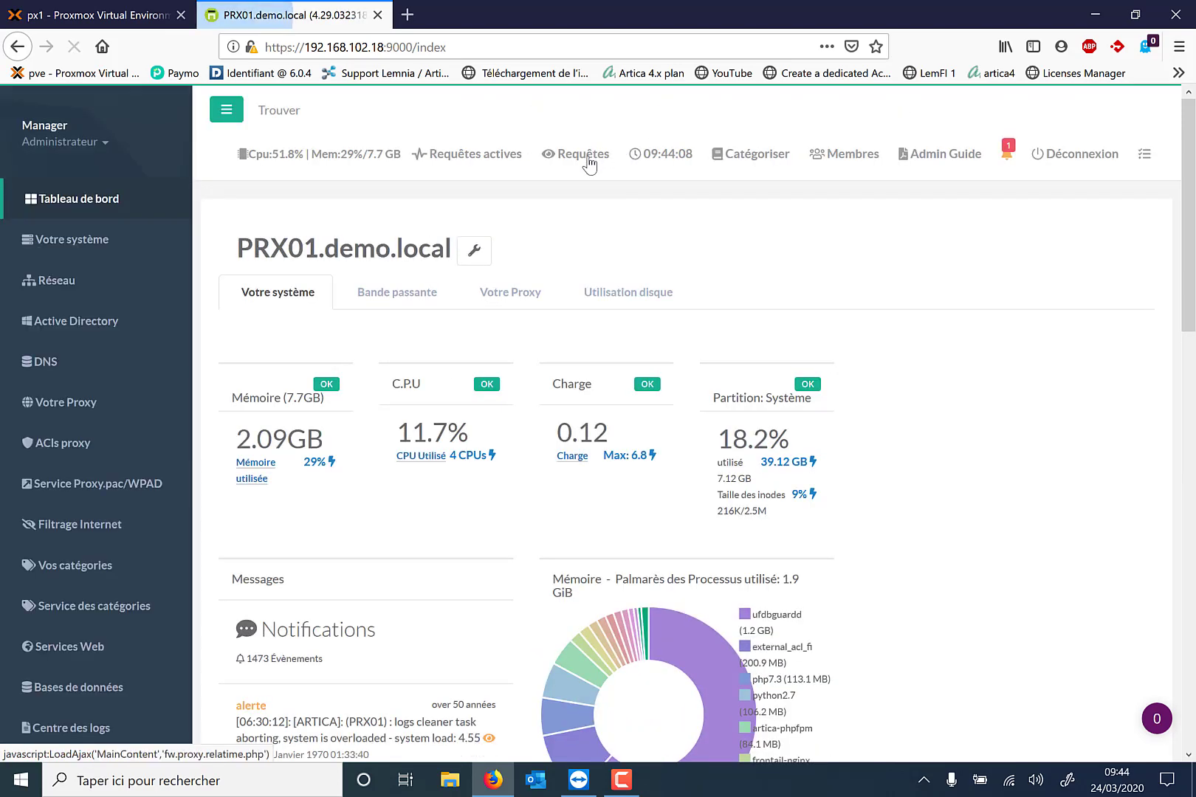
Open the Requêtes real-time log and filter it on articabox.
click(589, 163)
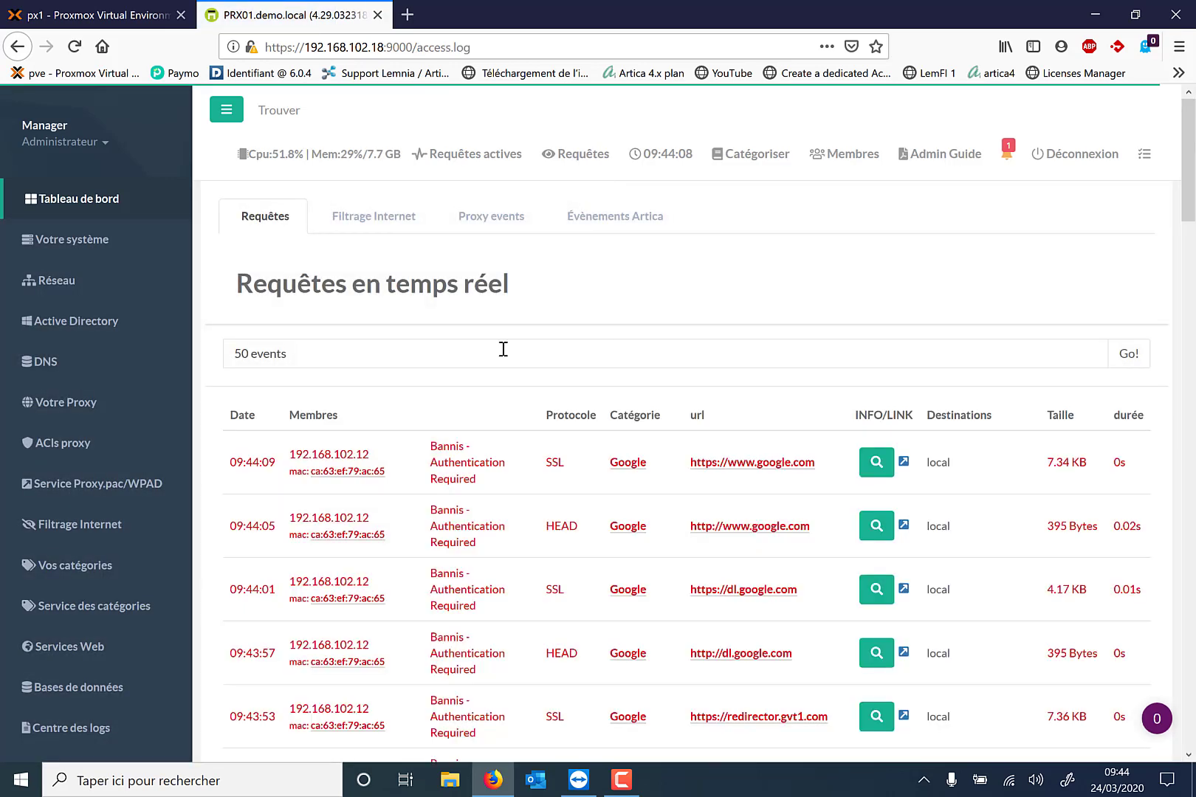
drag(363, 354, 193, 352)
text(articabox)
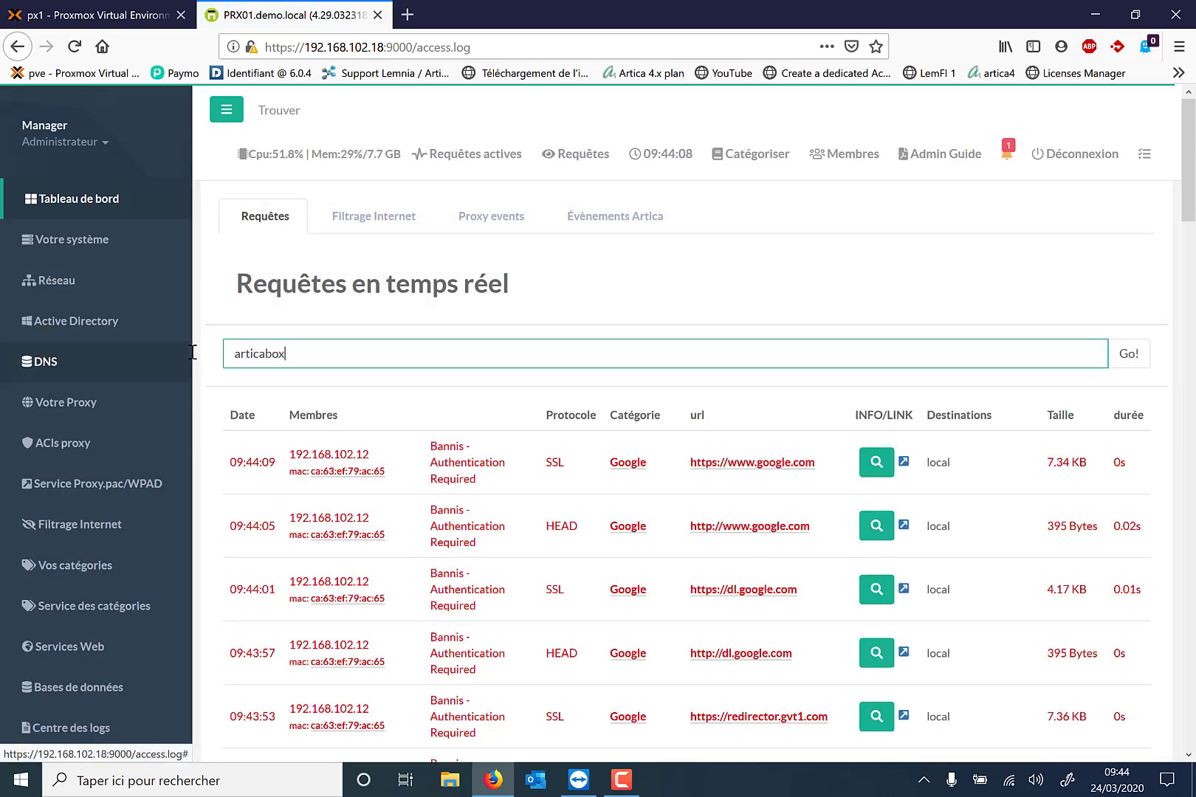
key(Return)
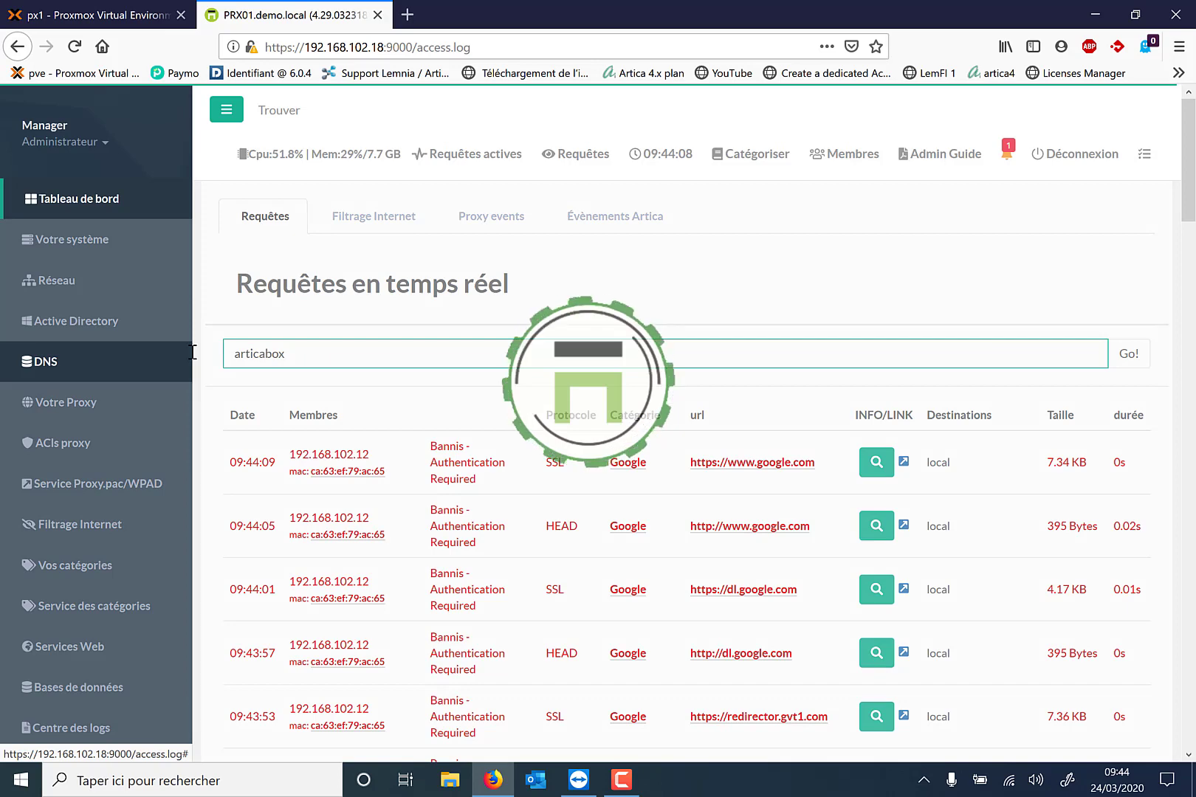